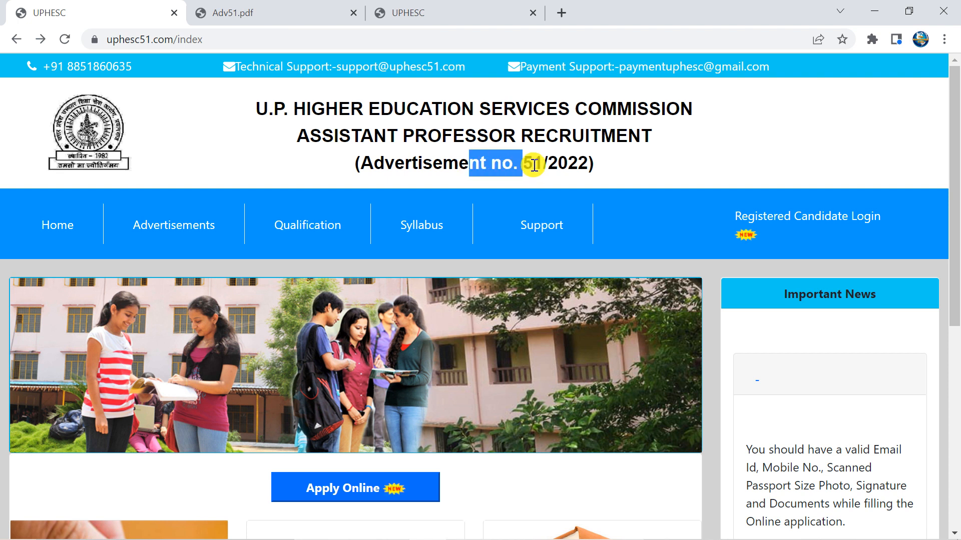
Open the Advertisement No. 51 notice PDF (Adv51.pdf) from the UPHESC home page
click(553, 158)
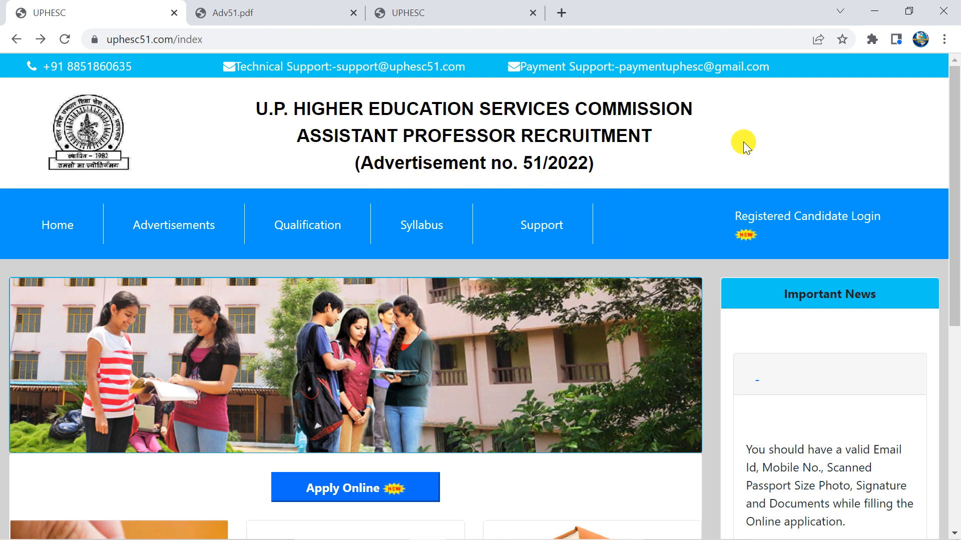
scroll(723, 176, down, 2)
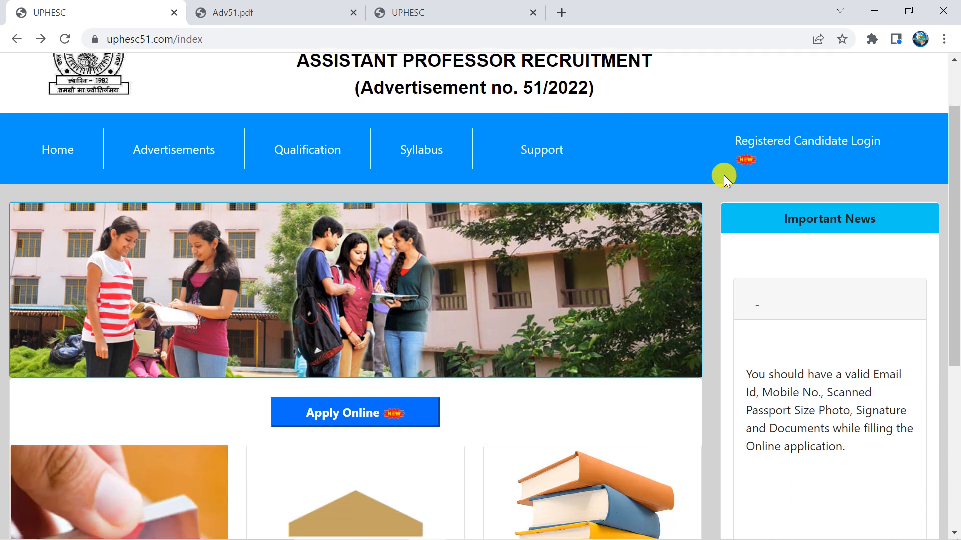
scroll(723, 176, up, 2)
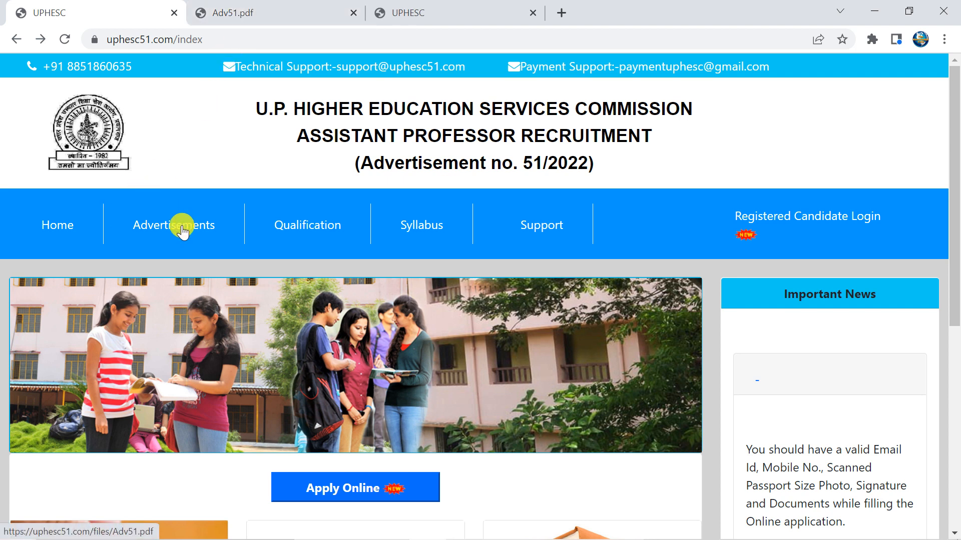
click(226, 10)
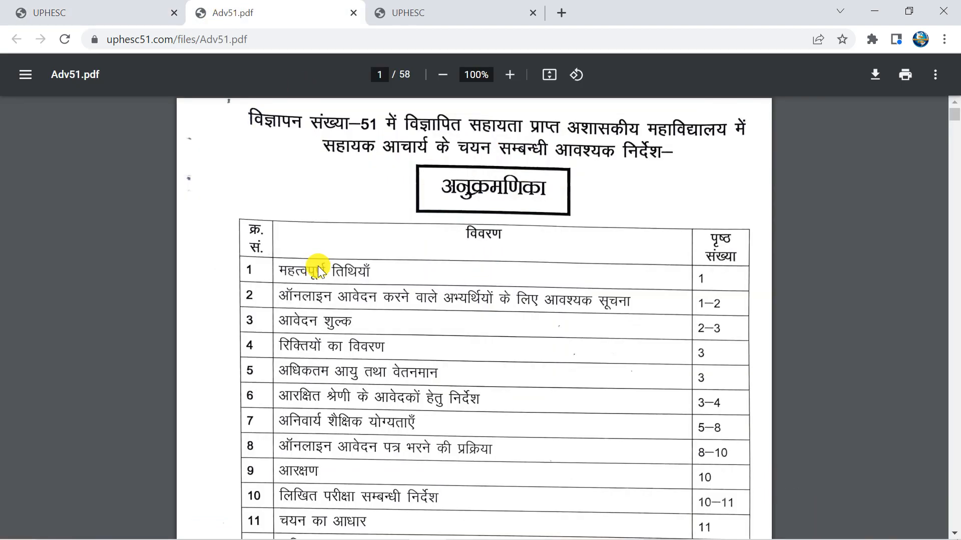
Read Adv51.pdf down to page 6's Assistant Professor eligibility criteria, then return to the UPHESC home page
scroll(693, 295, down, 14)
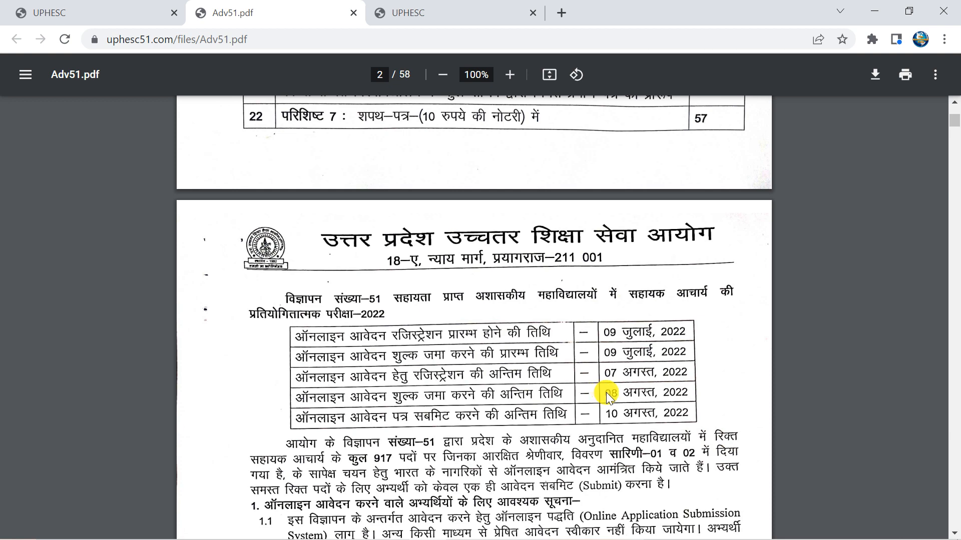
scroll(597, 391, down, 8)
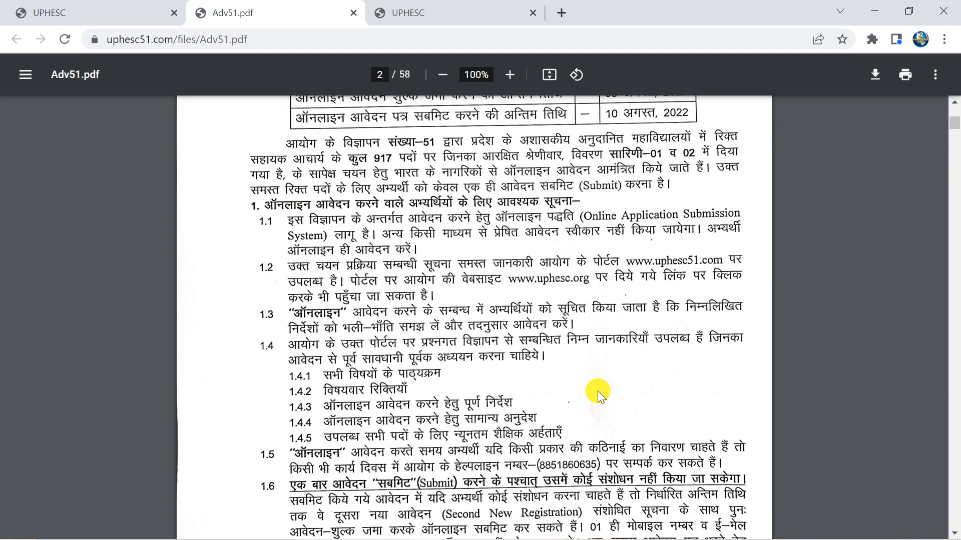
scroll(597, 391, down, 12)
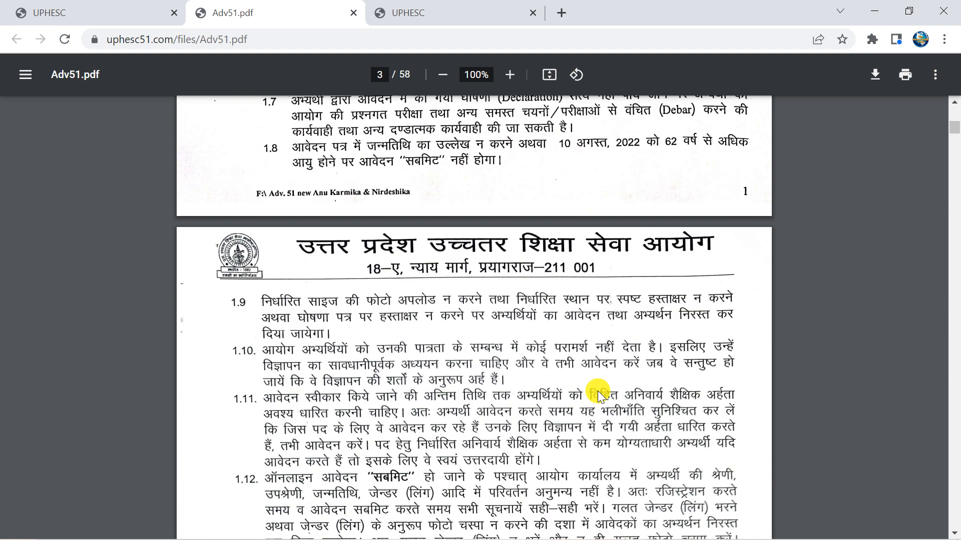
scroll(597, 391, down, 15)
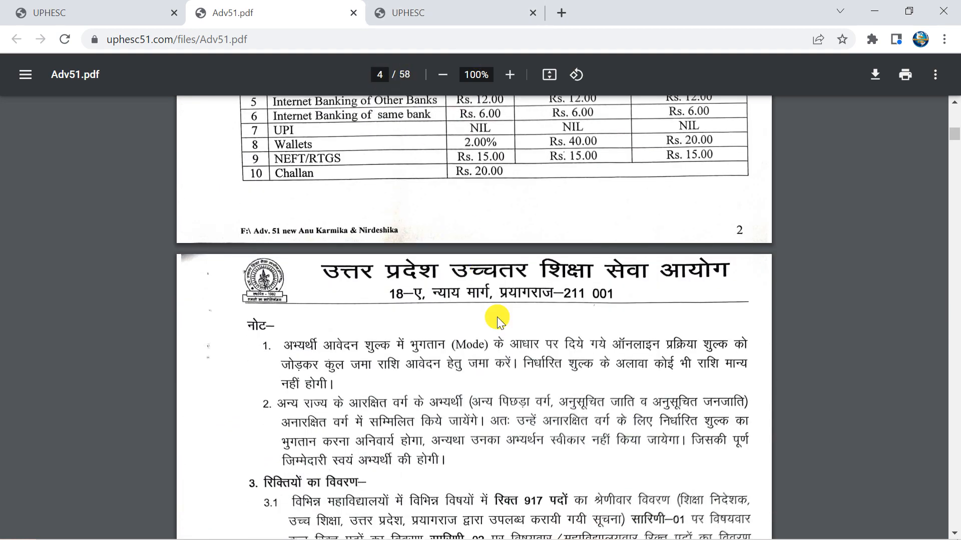
scroll(497, 317, down, 8)
scroll(497, 317, down, 20)
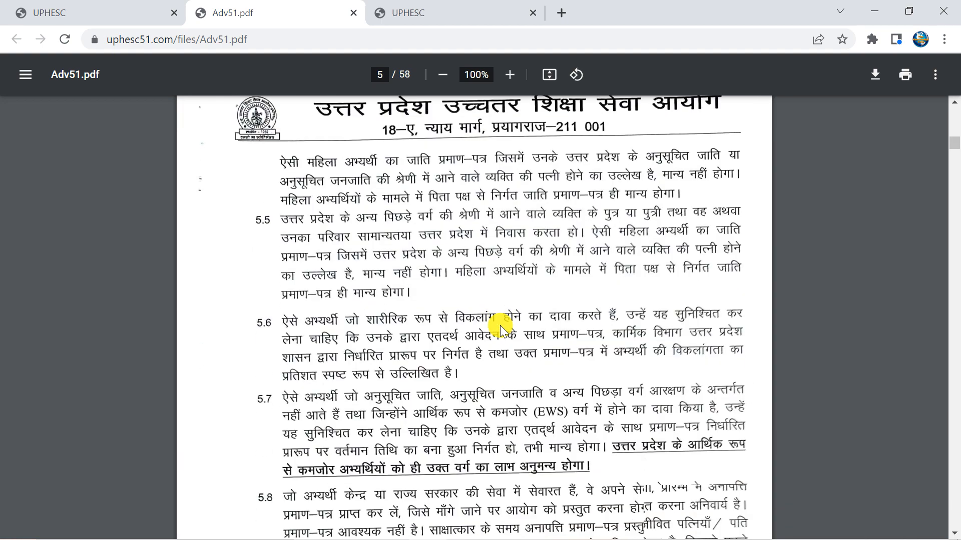
scroll(500, 325, down, 15)
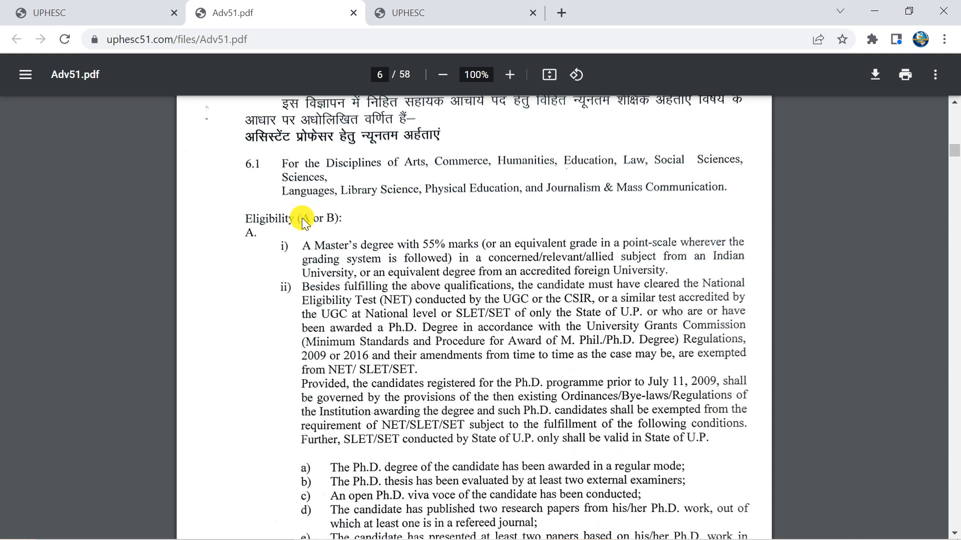
scroll(505, 419, down, 5)
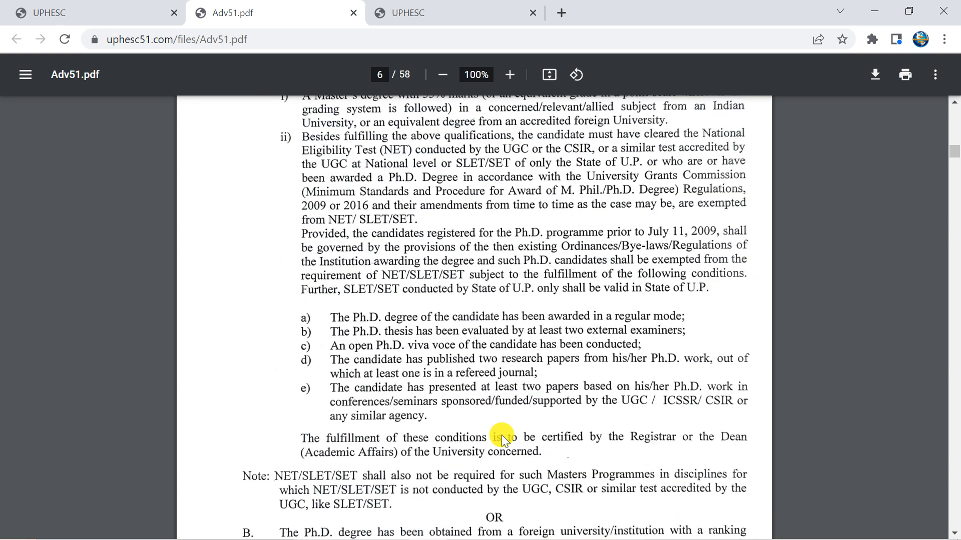
scroll(285, 379, down, 2)
scroll(542, 436, up, 6)
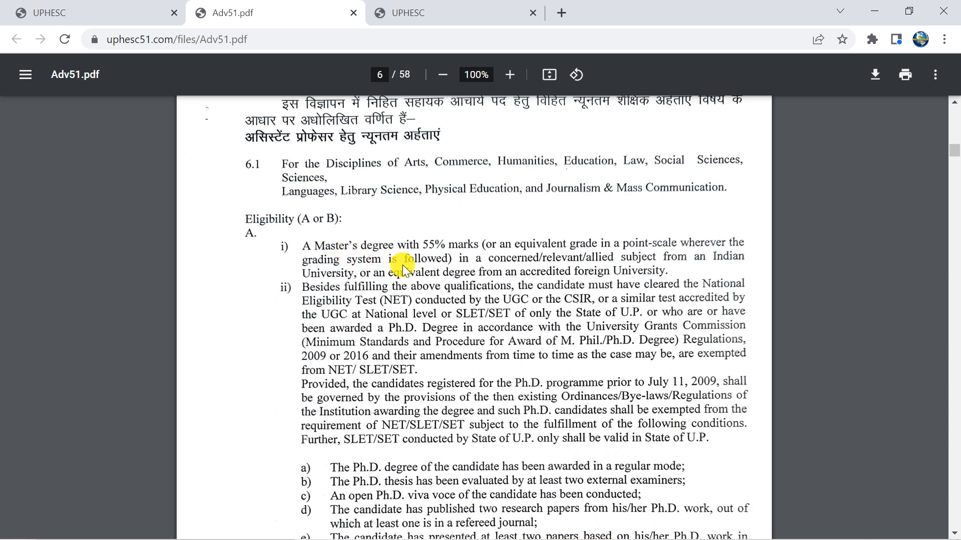
scroll(403, 265, down, 3)
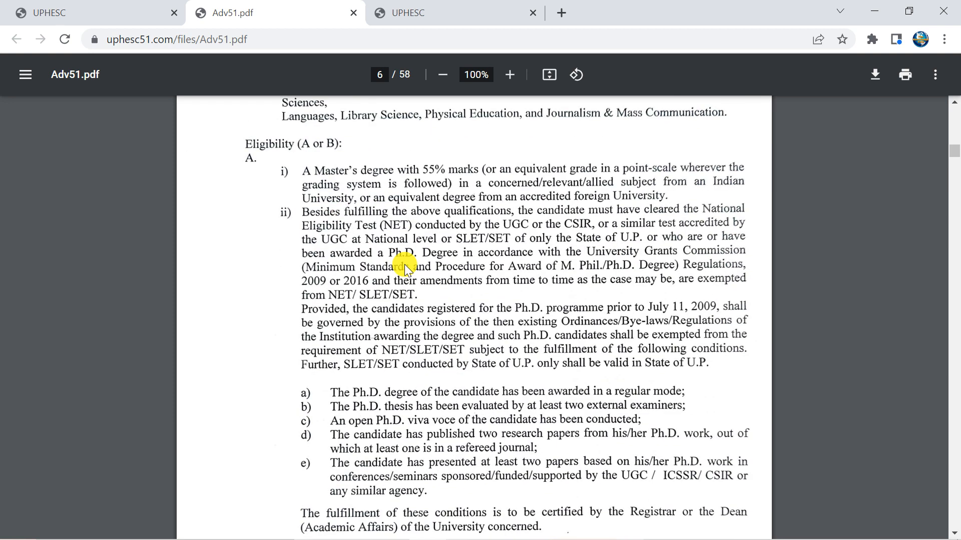
click(90, 7)
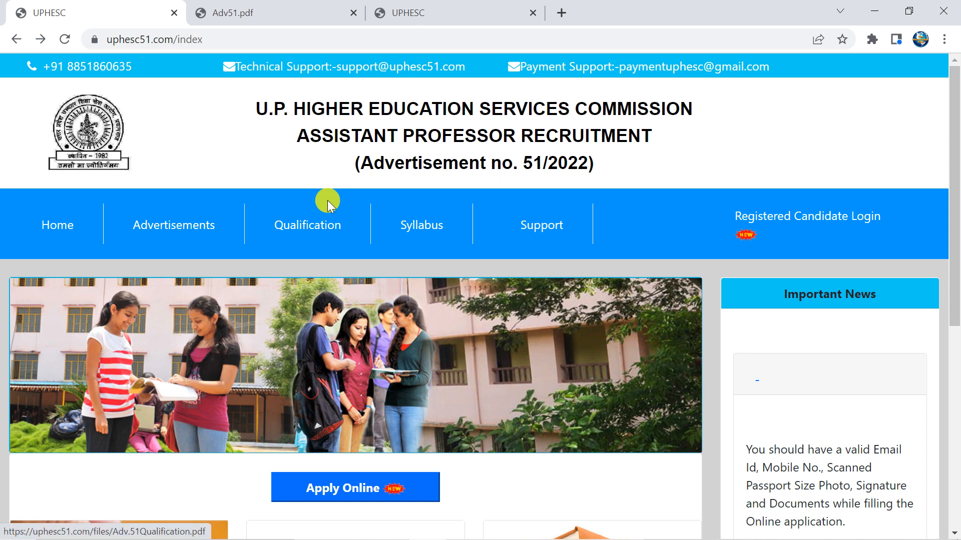
Start Apply Online to load the empty New Registration form for Advertisement 51/2022
scroll(334, 386, down, 3)
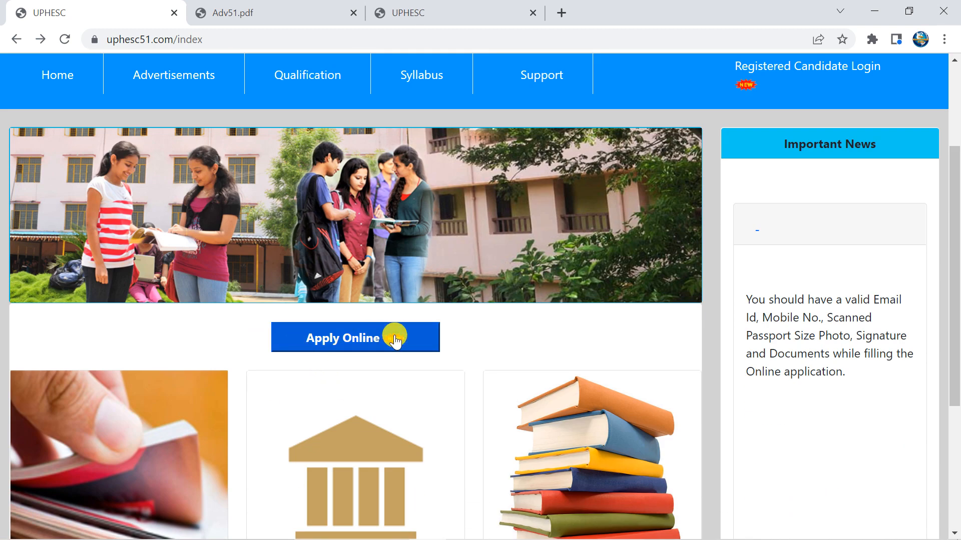
click(371, 340)
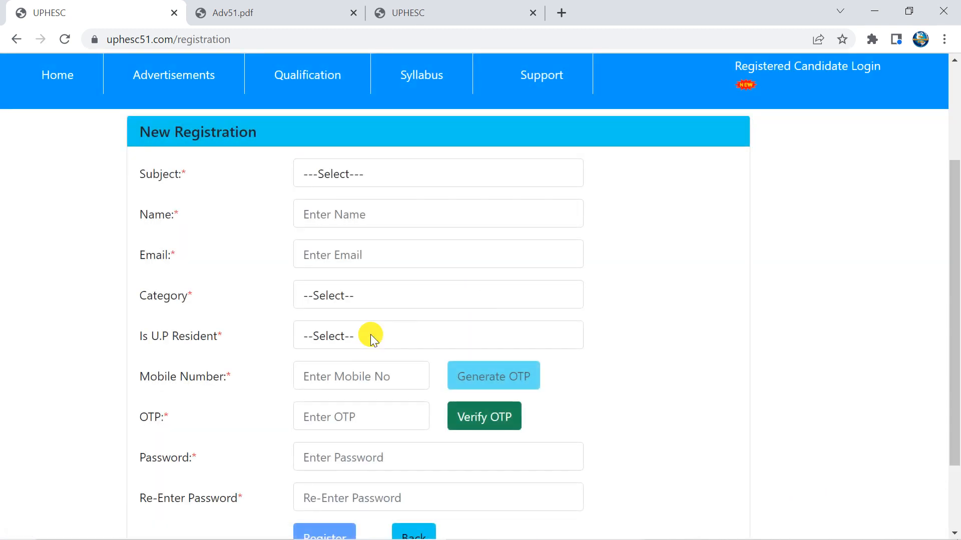
scroll(352, 173, up, 2)
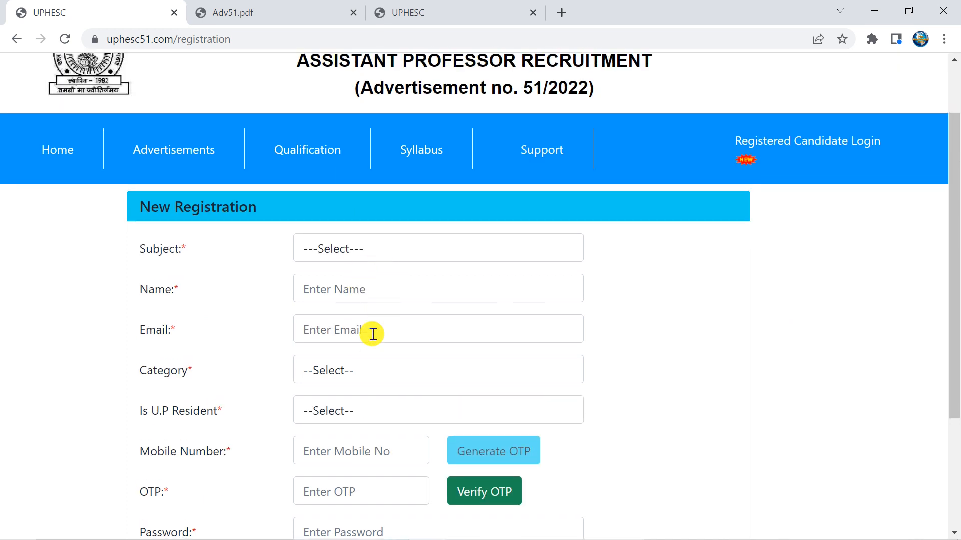
scroll(375, 332, down, 3)
scroll(377, 335, up, 3)
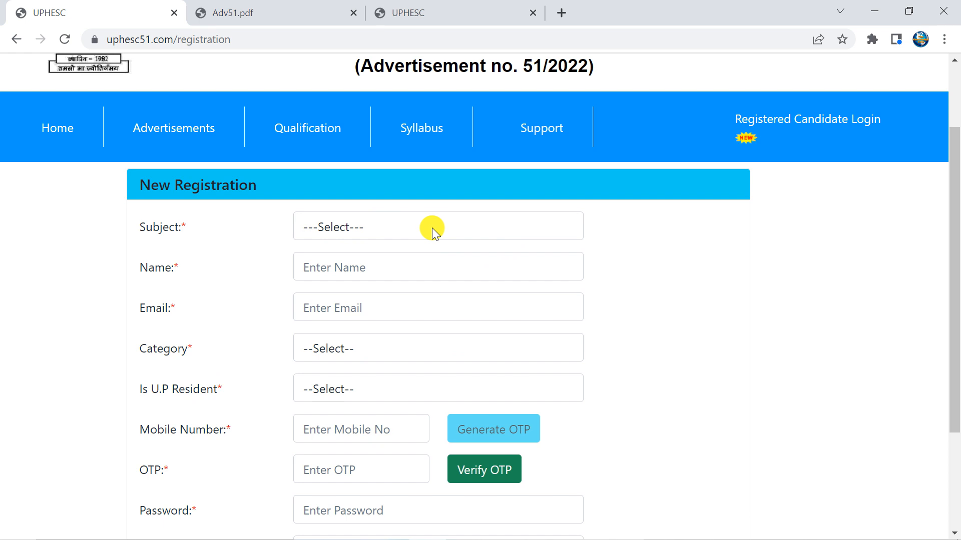
Choose 01 - Hindi as the subject
click(357, 229)
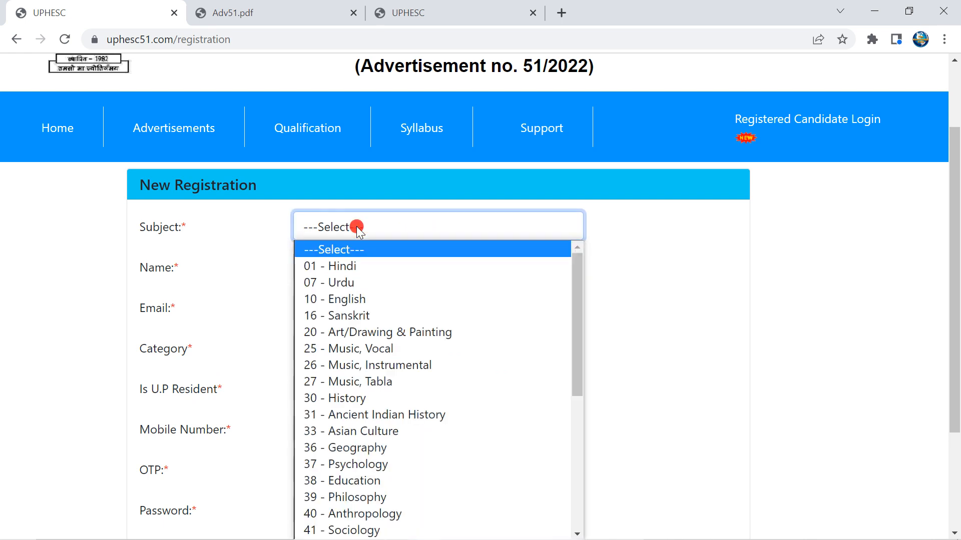
scroll(622, 288, down, 2)
scroll(584, 281, up, 2)
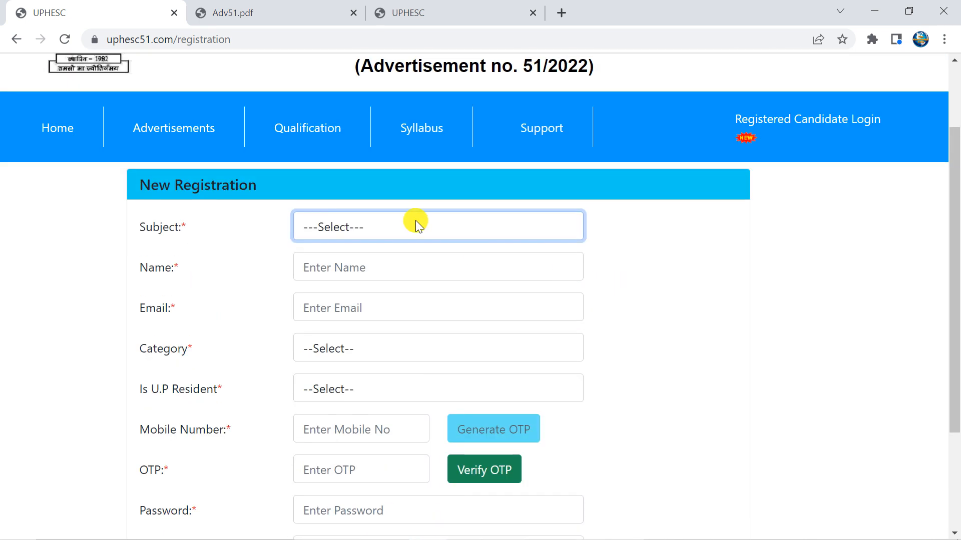
click(416, 225)
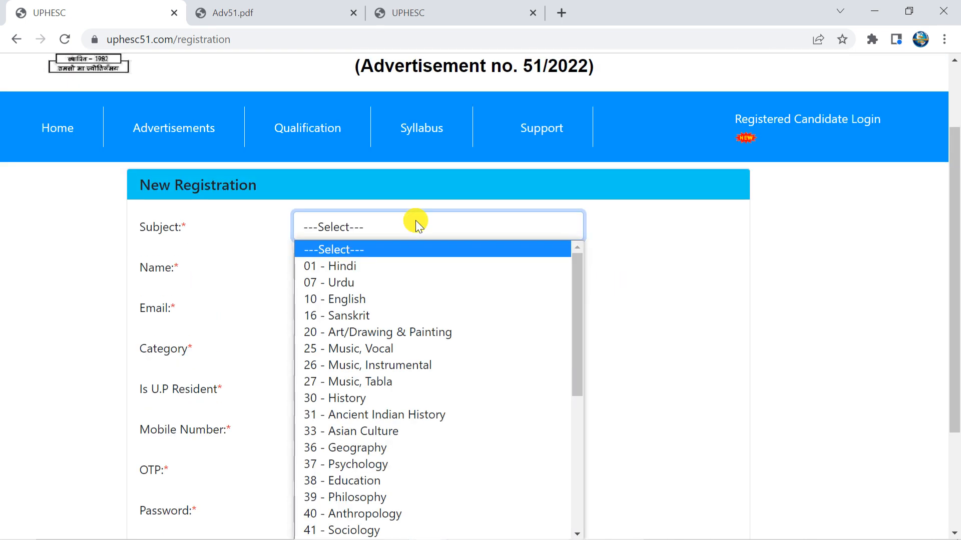
click(400, 269)
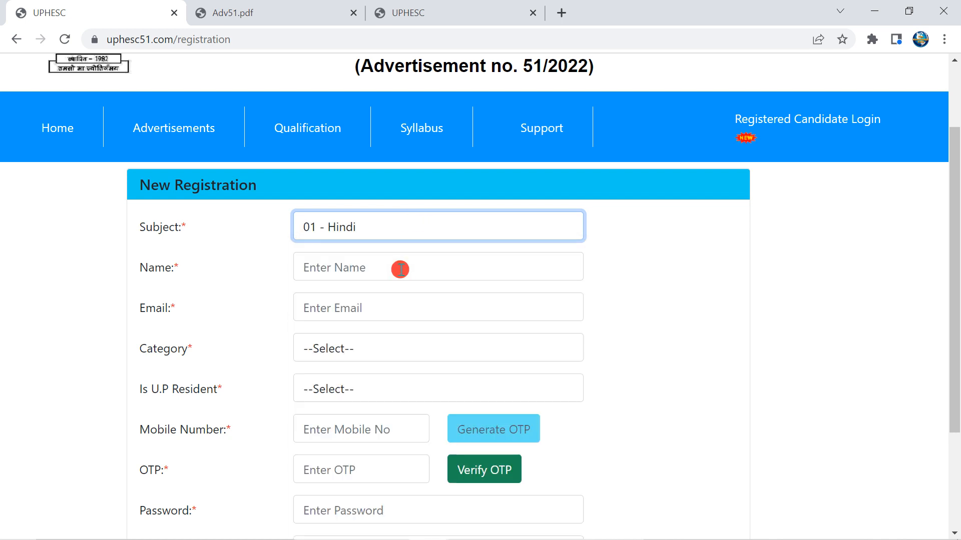
Enter the candidate's full name in capitals and their e-mail address
click(399, 268)
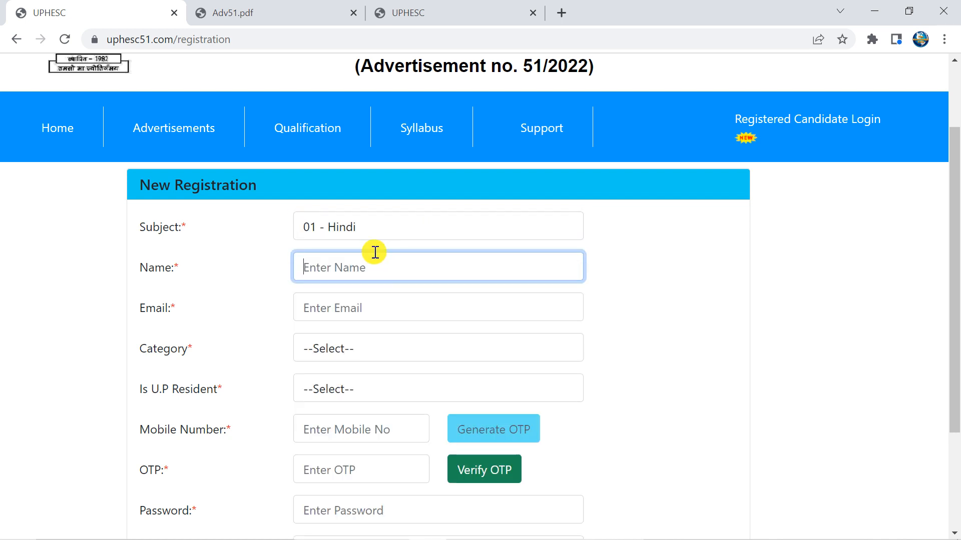
text(sum)
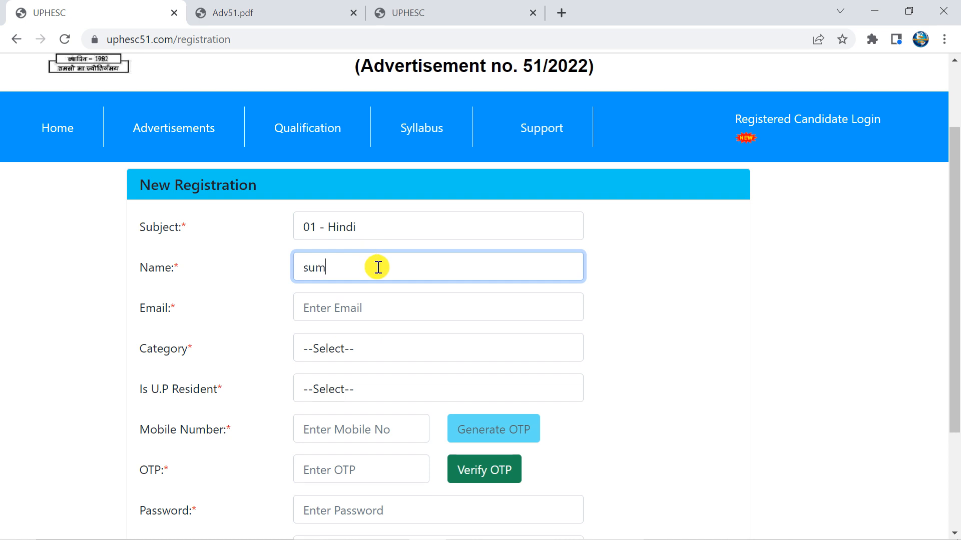
text(it)
key(BackSpace)
key(BackSpace)
key(BackSpace)
key(BackSpace)
key(Caps_Lock)
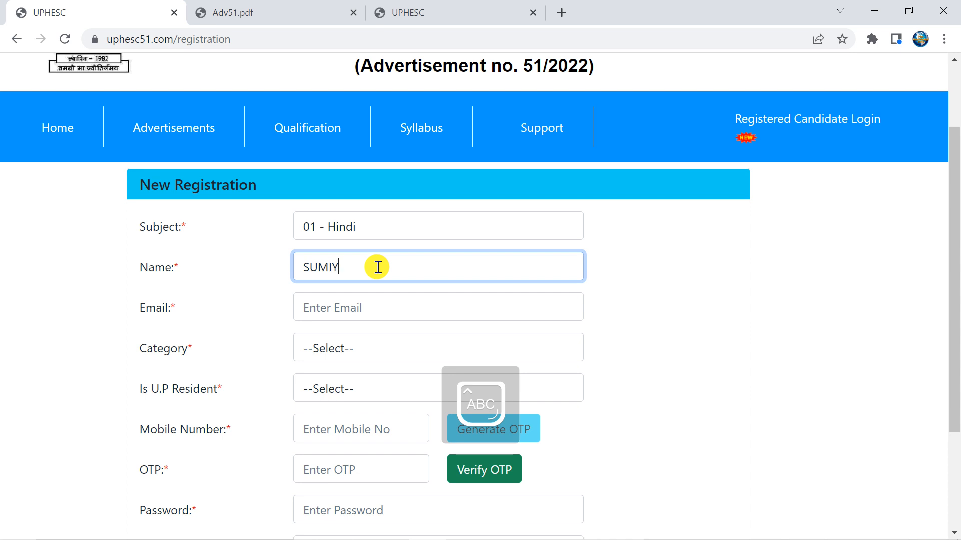
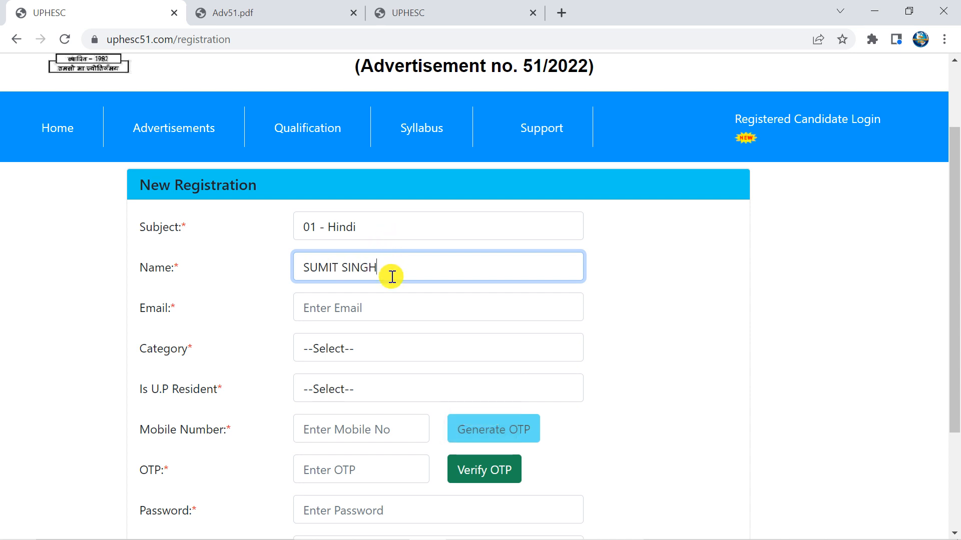
click(381, 297)
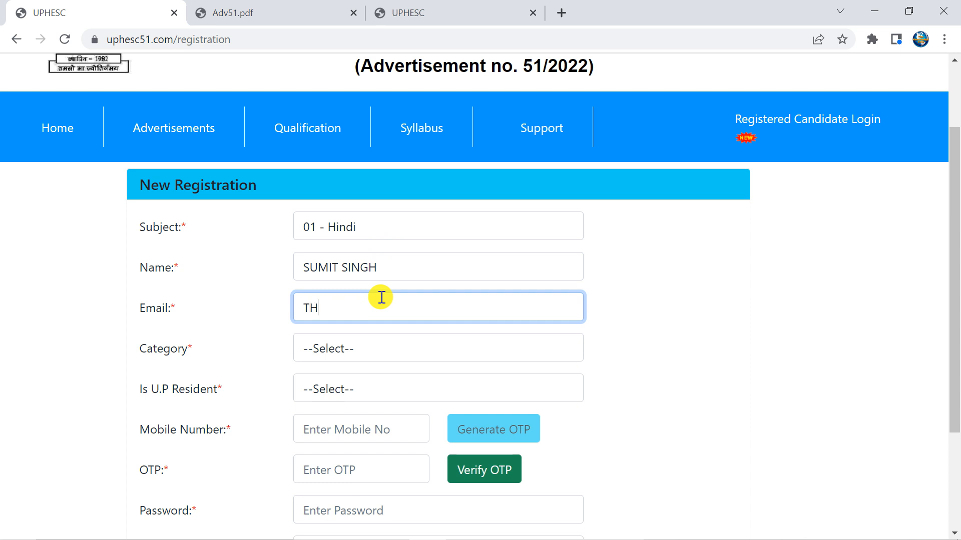
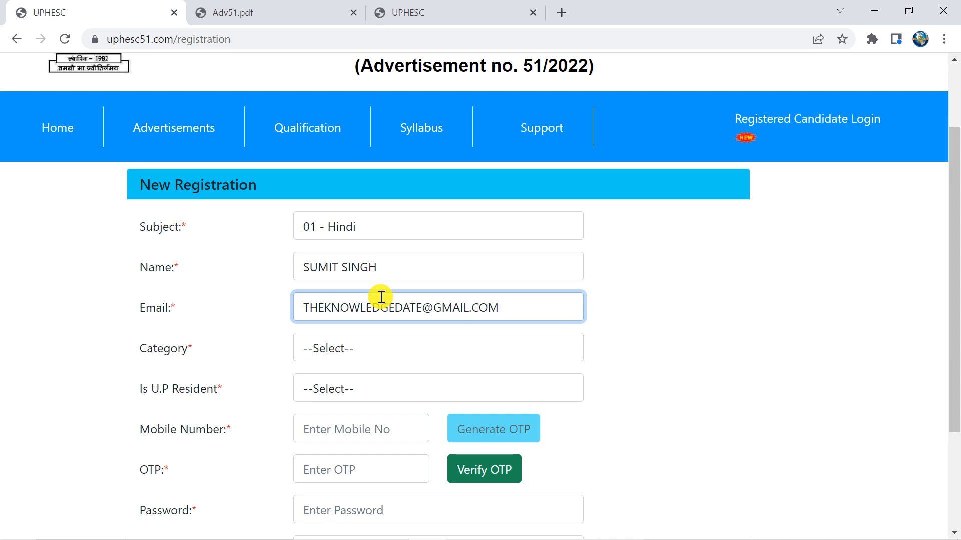
Set Category to UR and Is U.P Resident to Yes
click(372, 351)
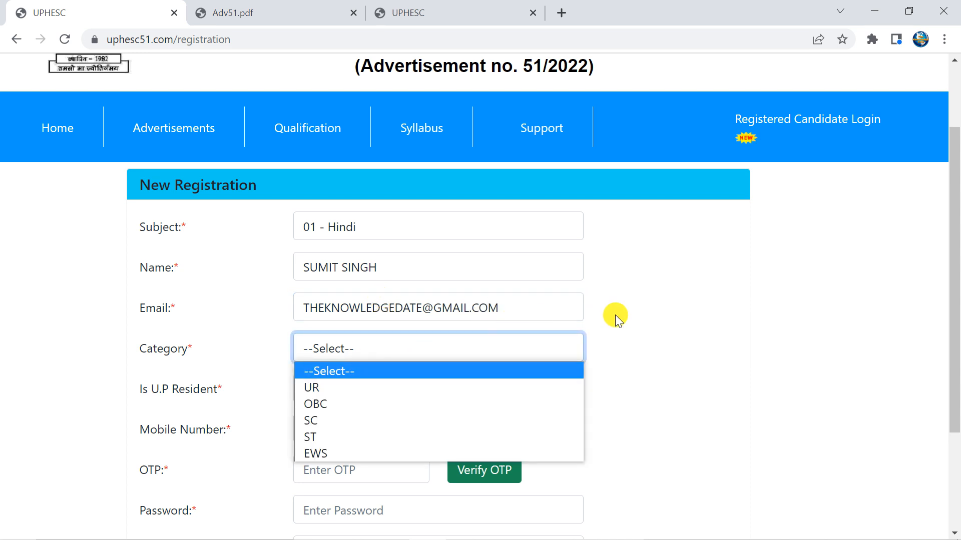
click(350, 389)
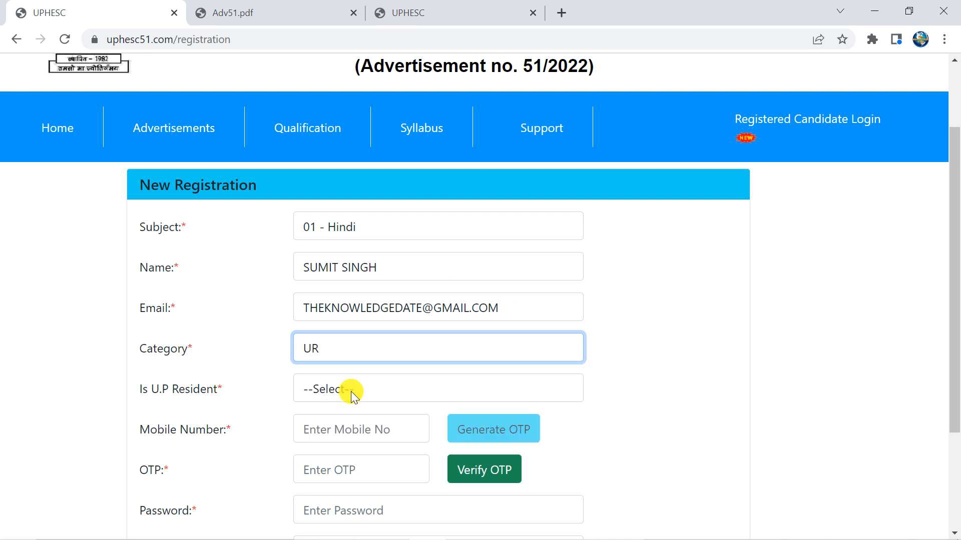
click(352, 393)
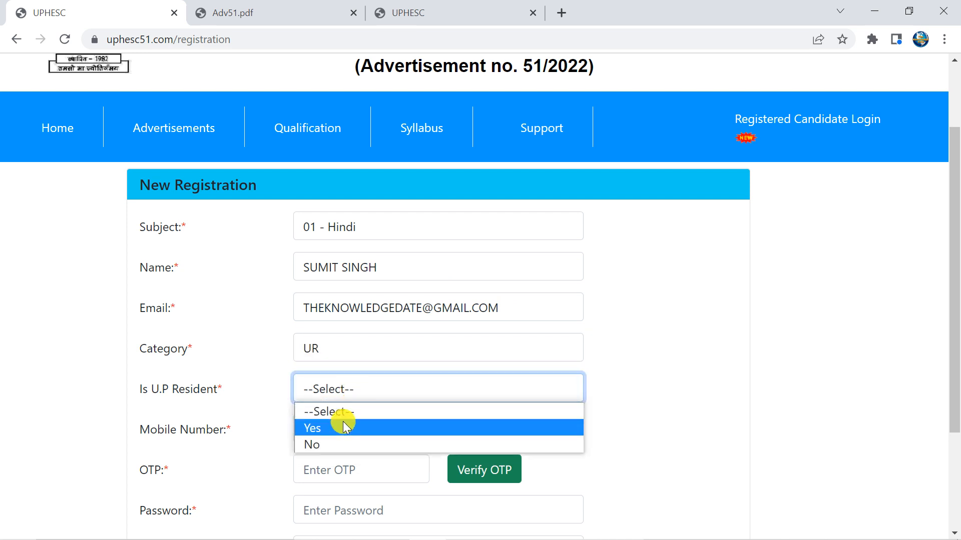
click(325, 445)
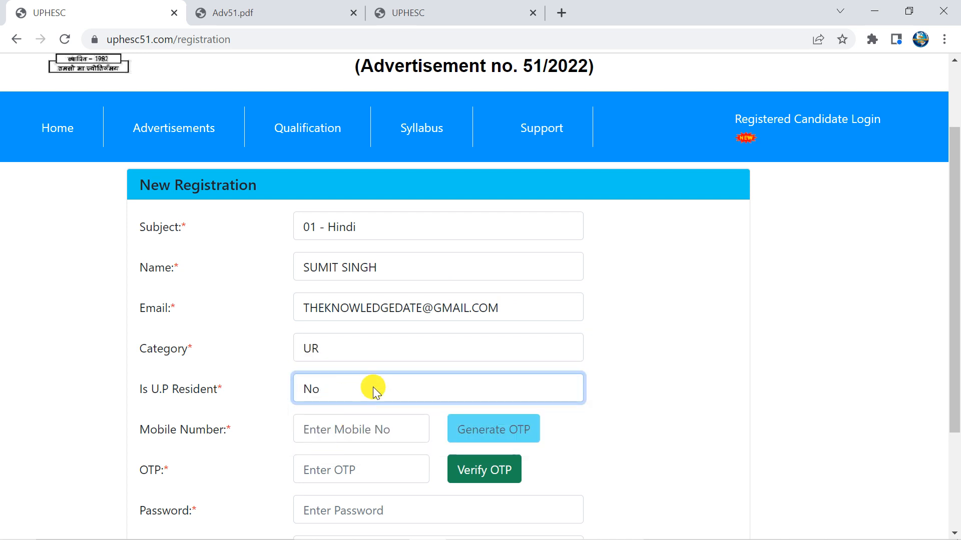
scroll(373, 386, down, 3)
click(342, 241)
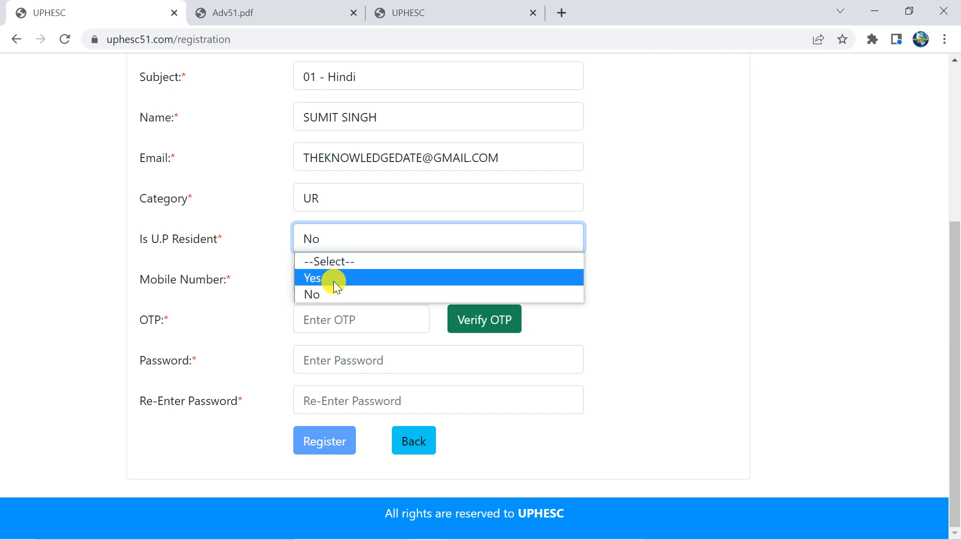
click(334, 279)
Type the account password in both Password and Re-Enter Password
click(334, 280)
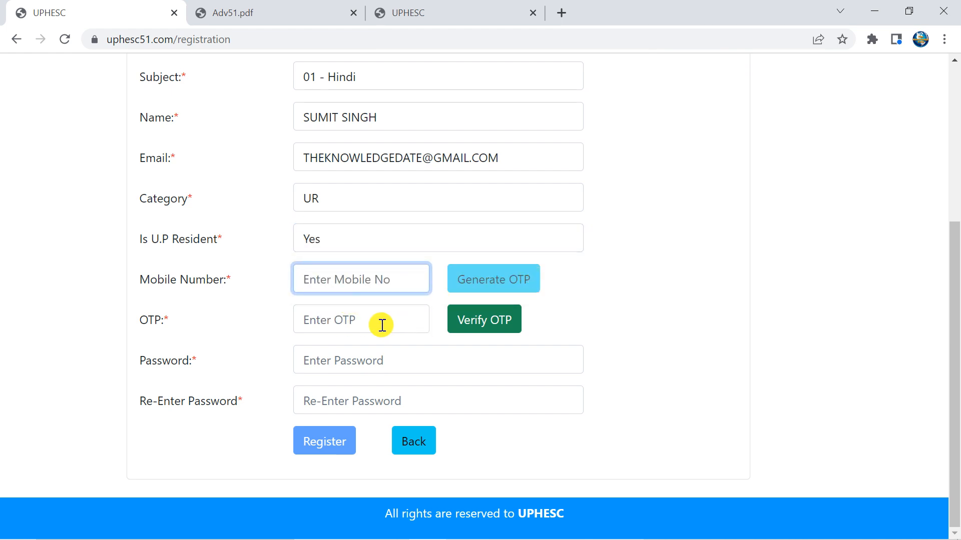
click(365, 362)
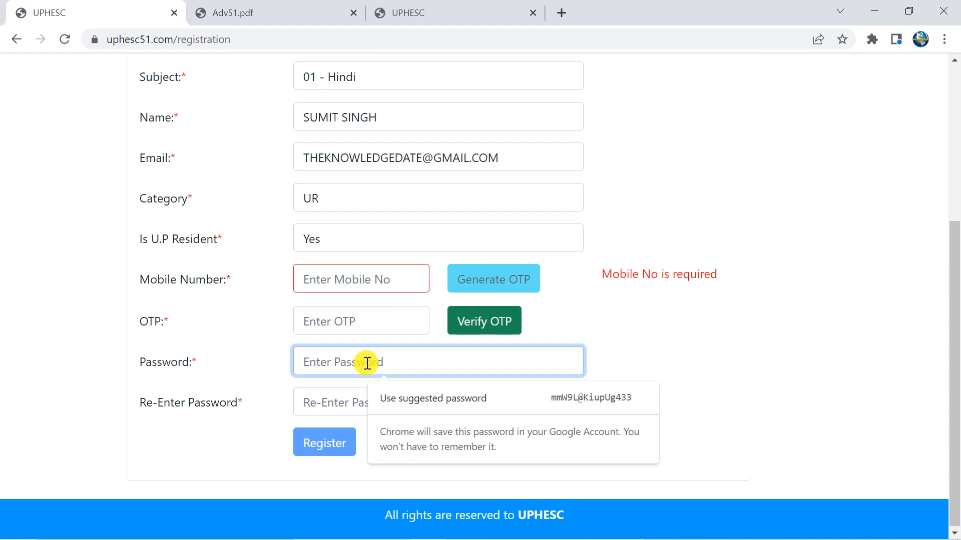
key(Caps_Lock)
text(•)
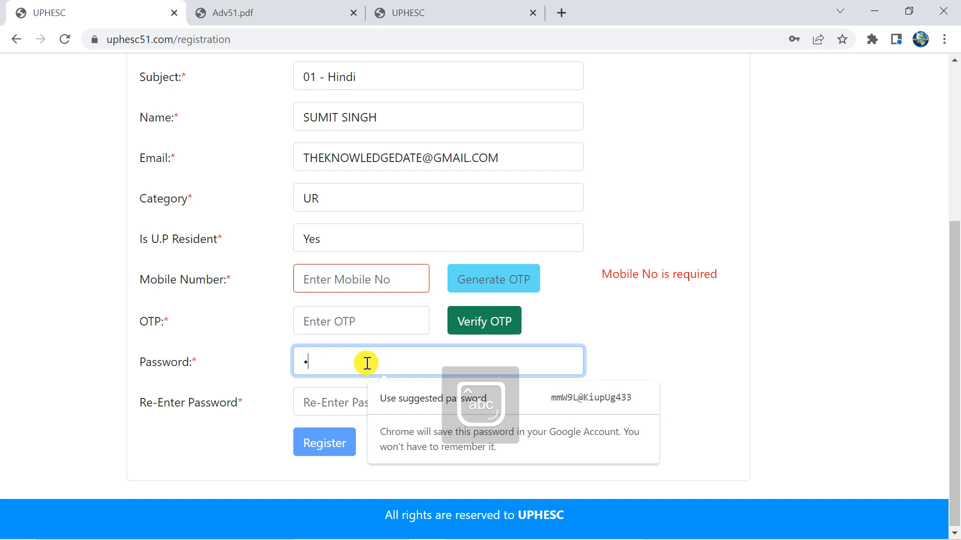
text(••••••)
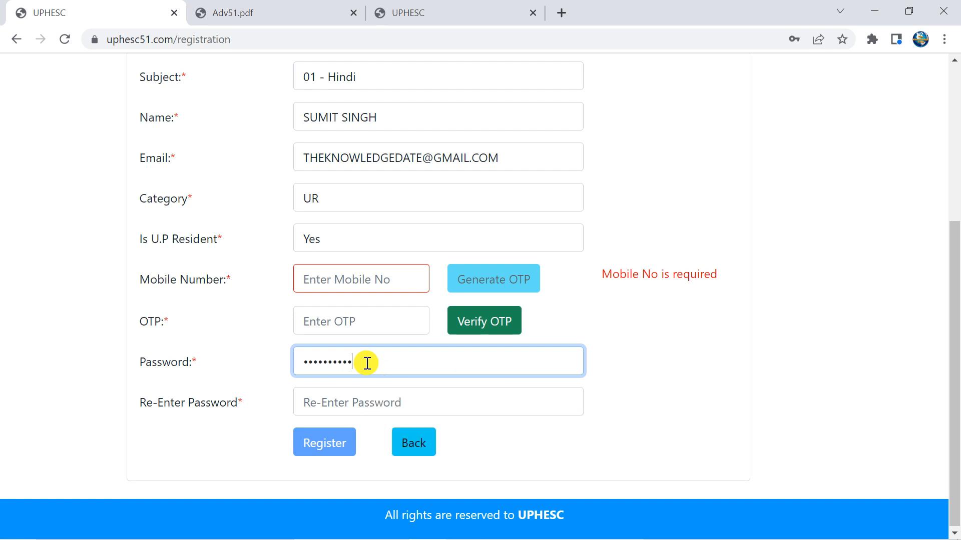
click(384, 403)
text(•)
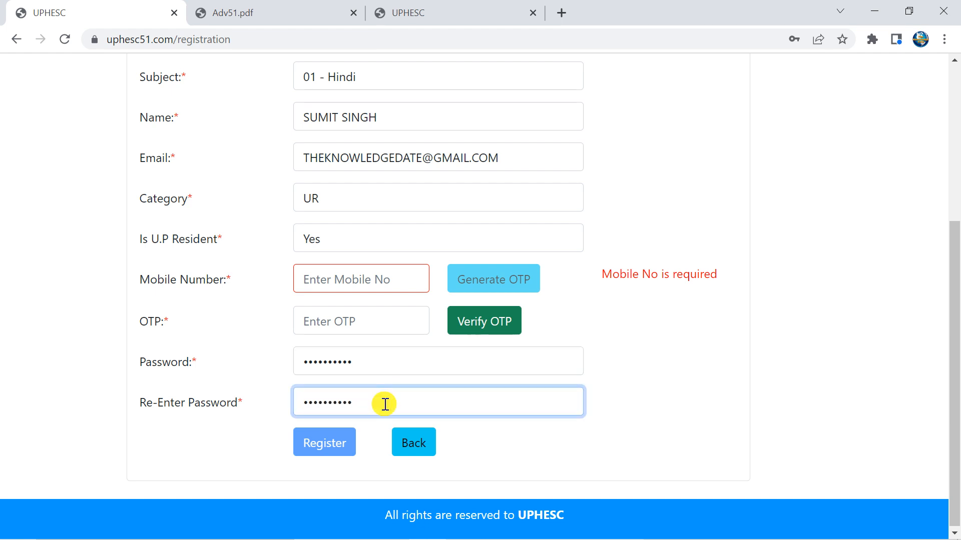
click(721, 363)
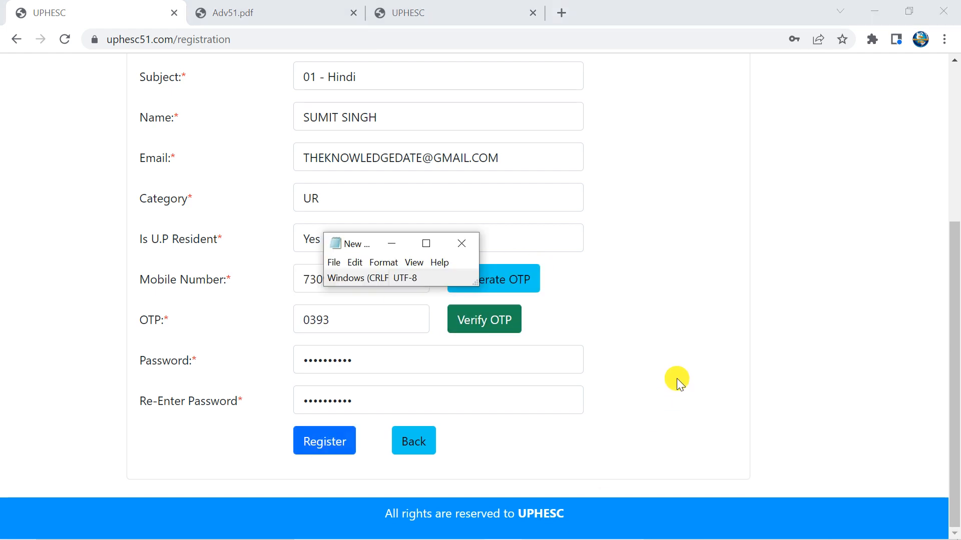
Verify the mobile number's OTP and submit the registration
click(482, 330)
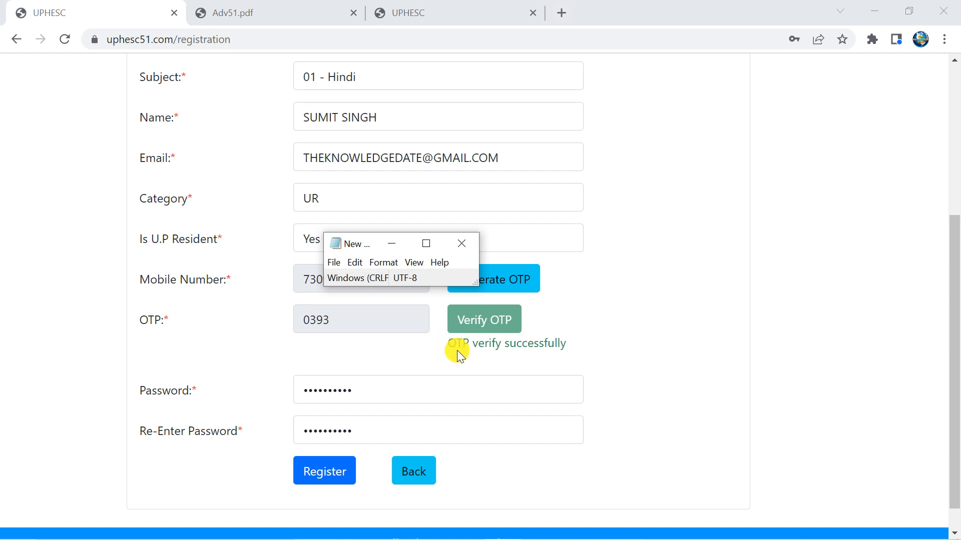
click(323, 471)
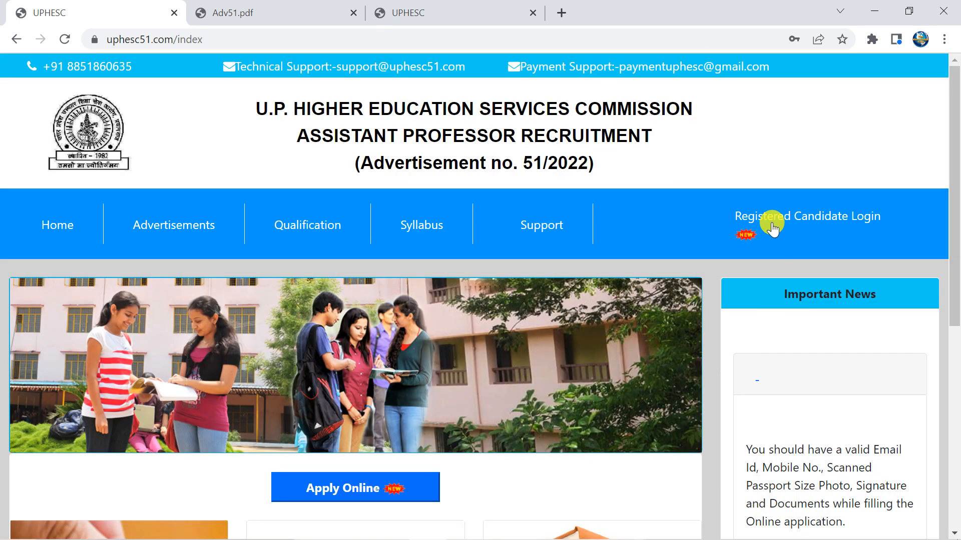
Log in as a registered candidate with the application number and password, retrying after the invalid-login warning
click(773, 220)
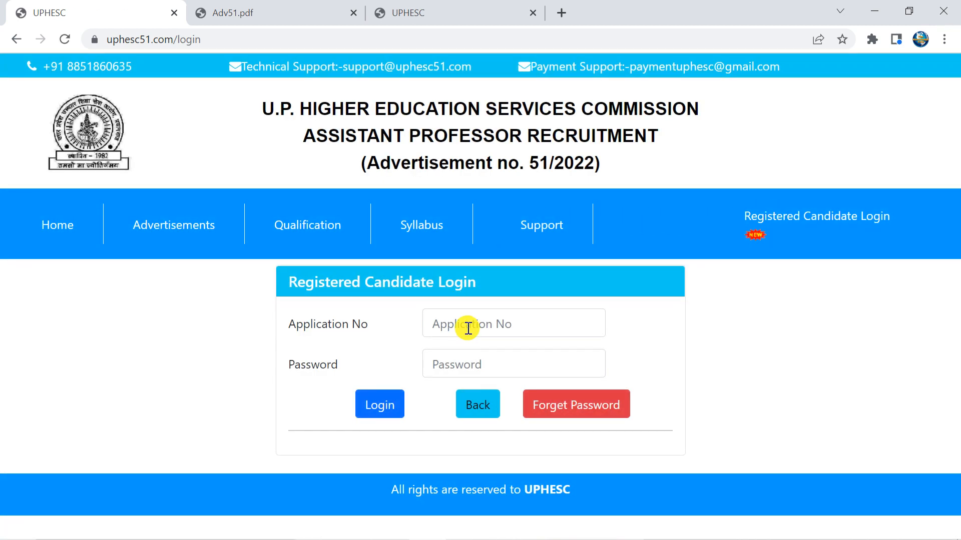
click(468, 329)
click(465, 363)
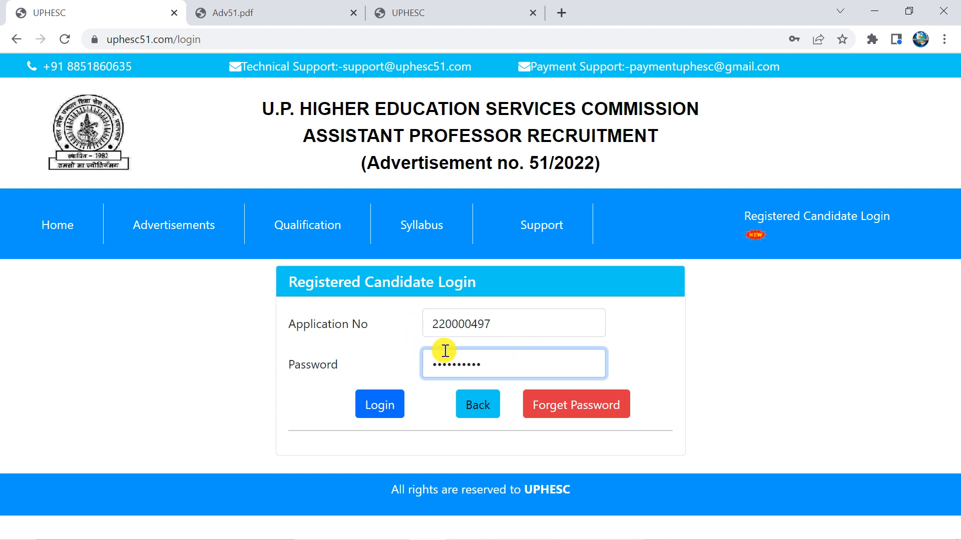
click(377, 403)
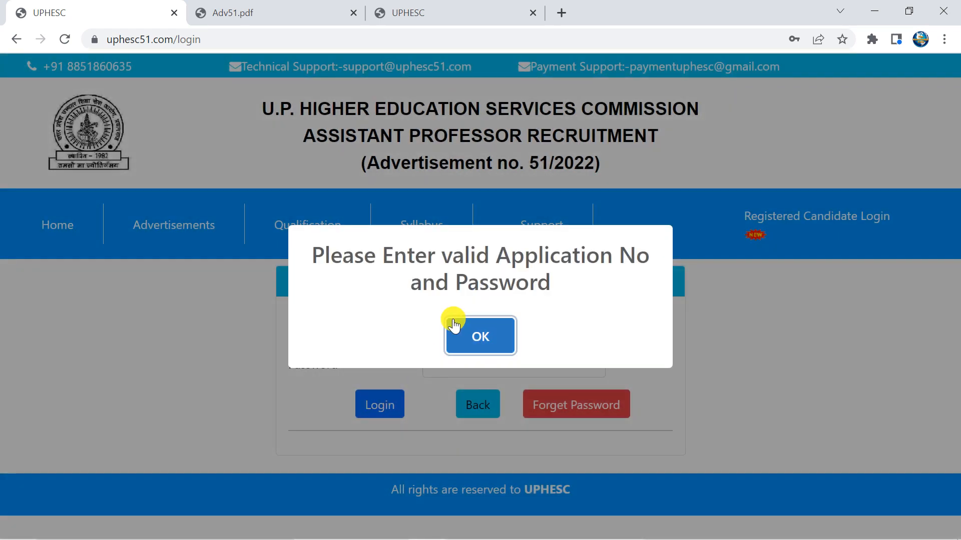
click(457, 324)
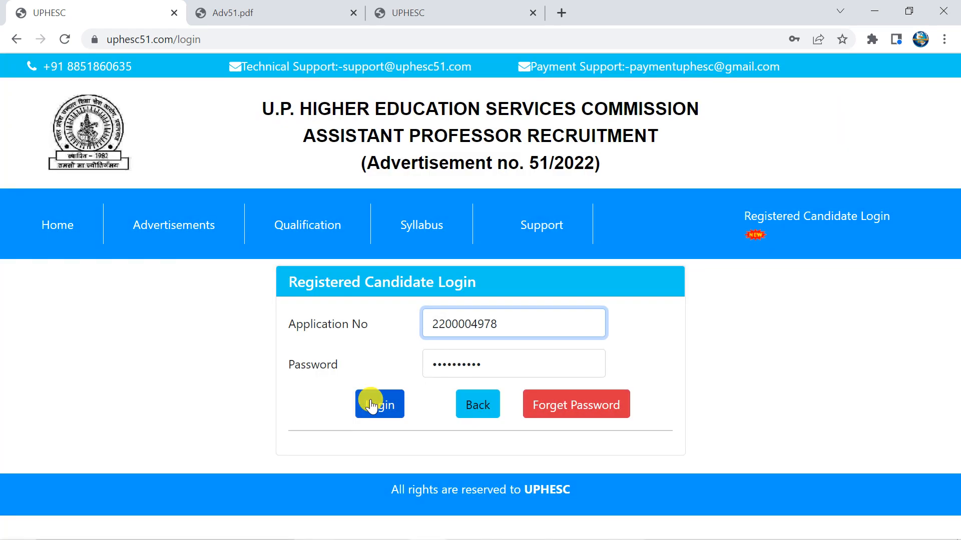
click(375, 403)
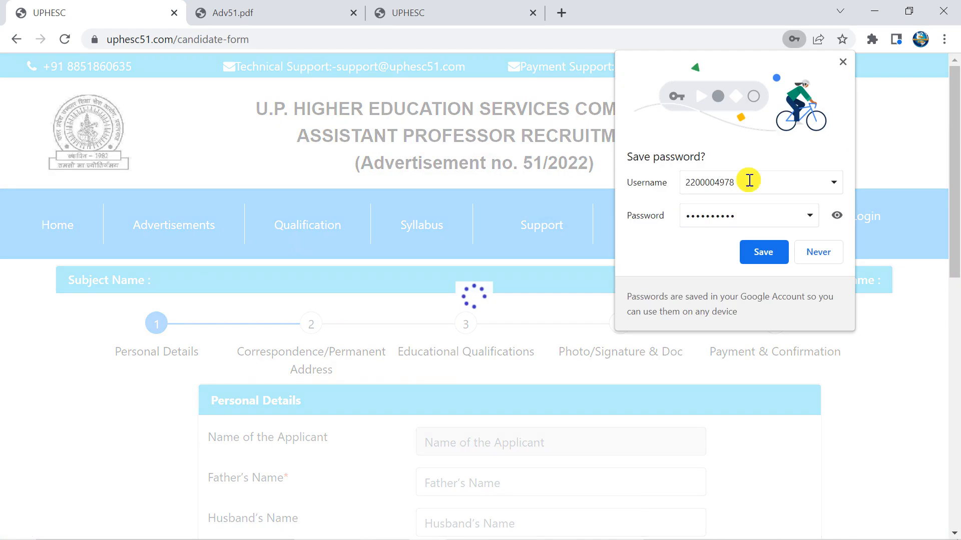
Dismiss the save-password prompt and enter the father's and mother's names in capitals
click(843, 63)
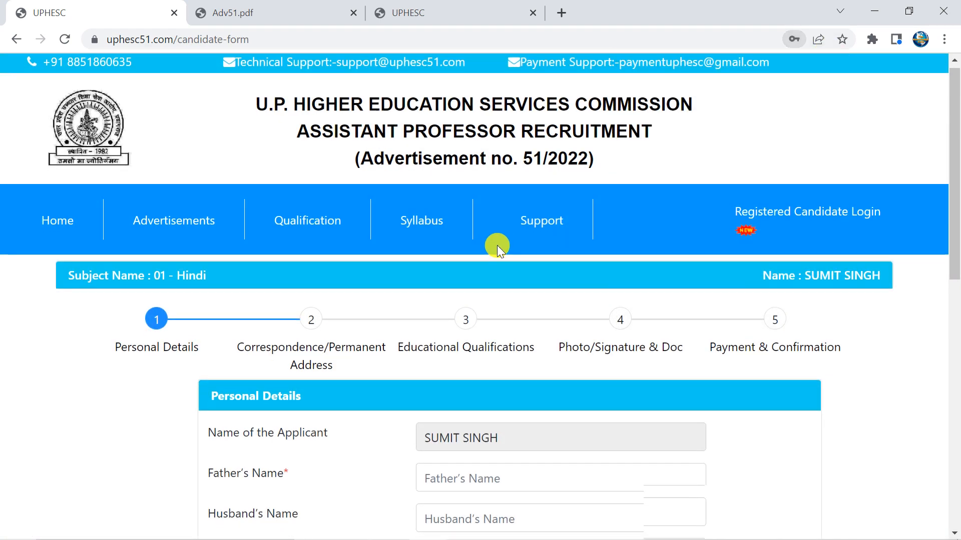
scroll(390, 239, down, 3)
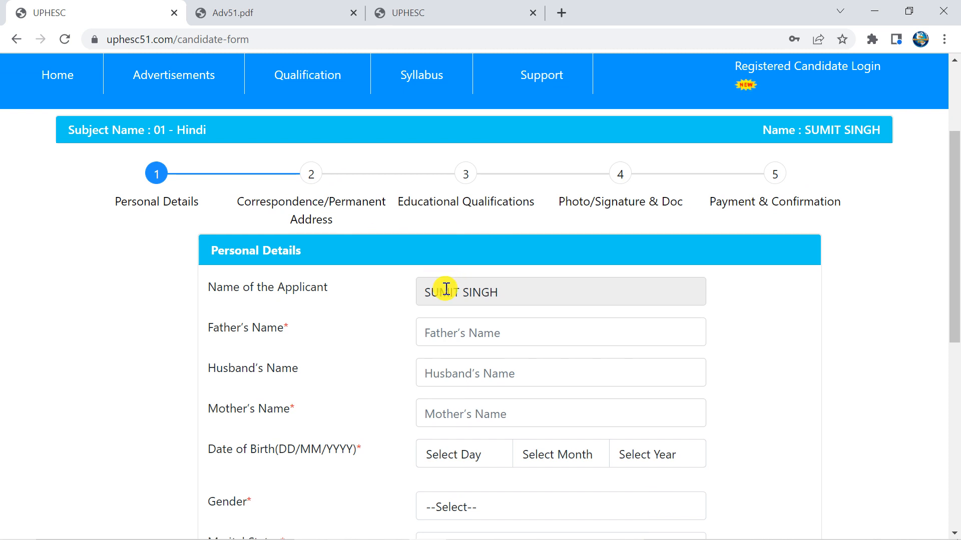
click(477, 337)
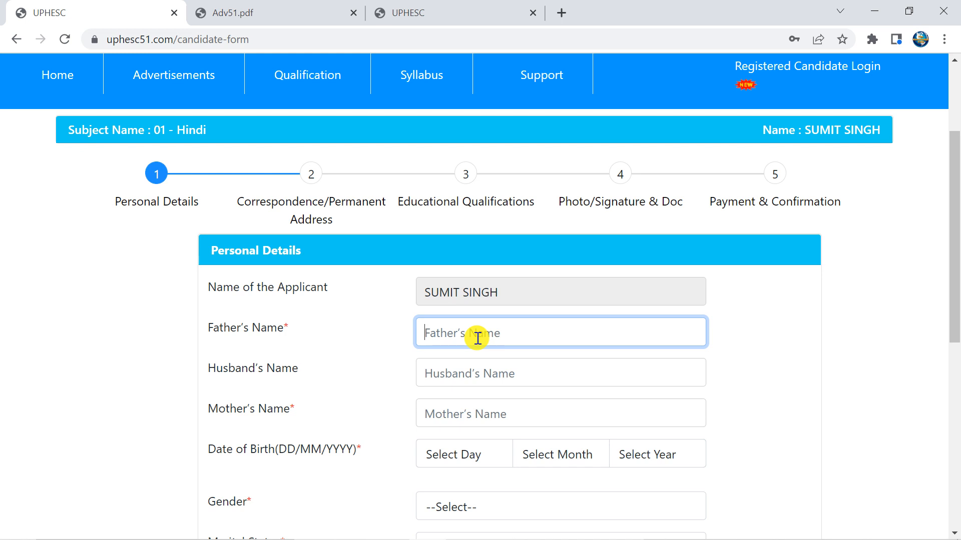
key(Caps_Lock)
text(S)
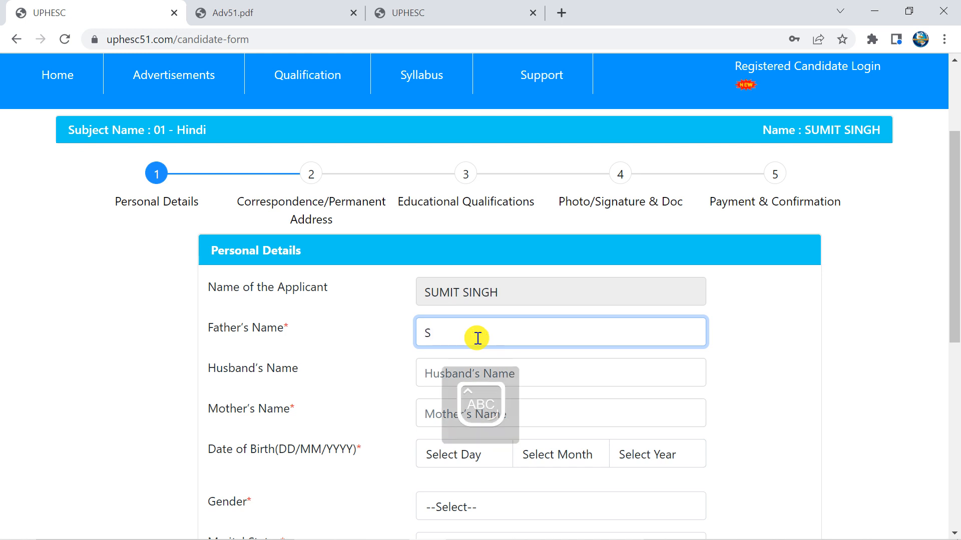
text(UNDAR)
key(Tab)
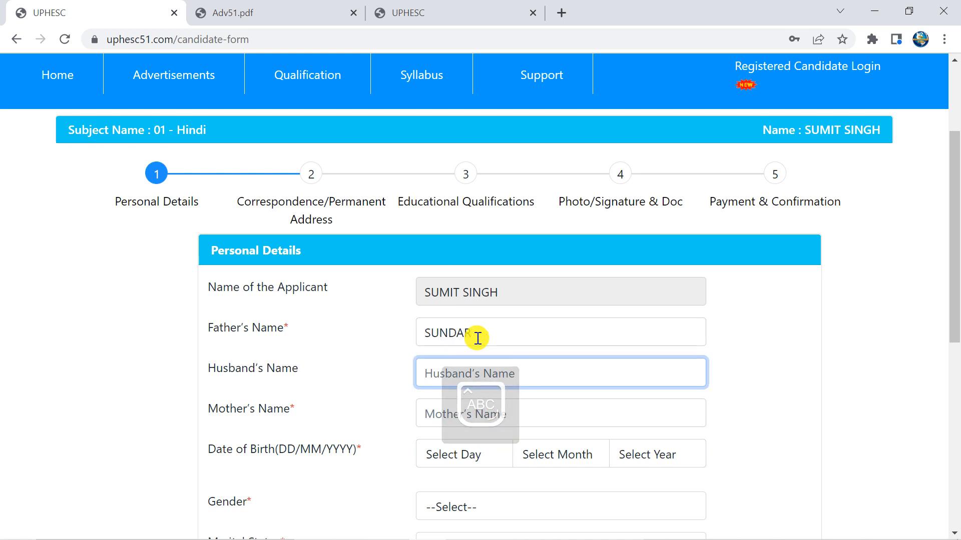
text(LAXMI)
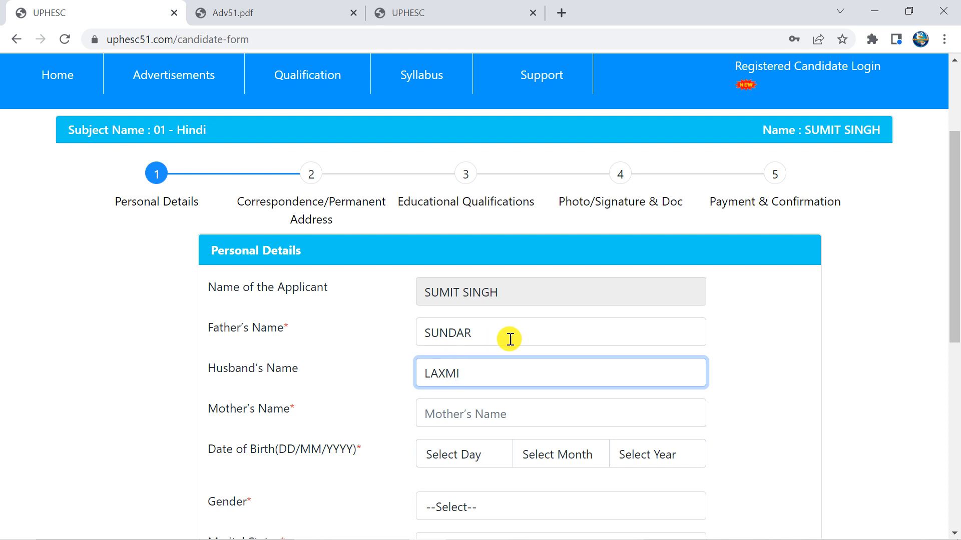
scroll(500, 341, down, 1)
drag(469, 298, 401, 297)
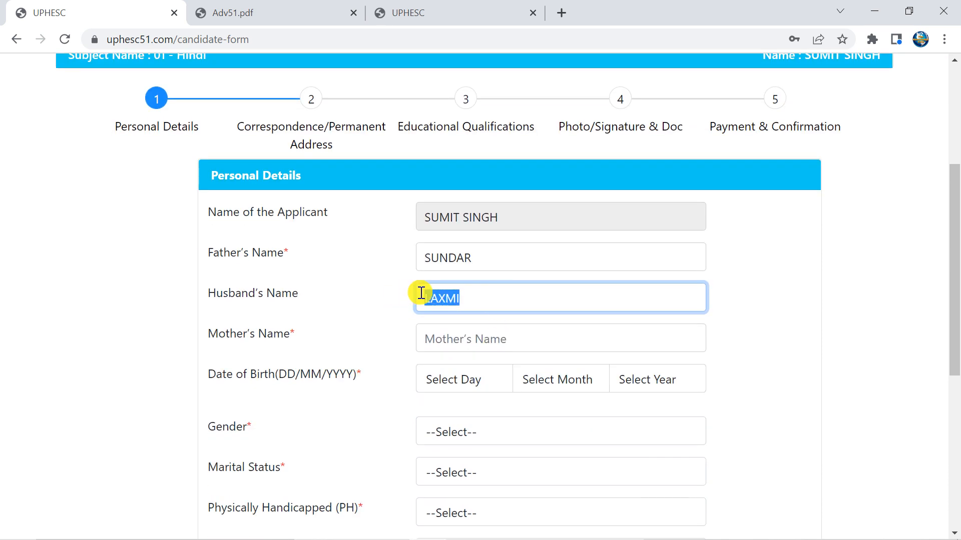
key(BackSpace)
key(Tab)
text(L)
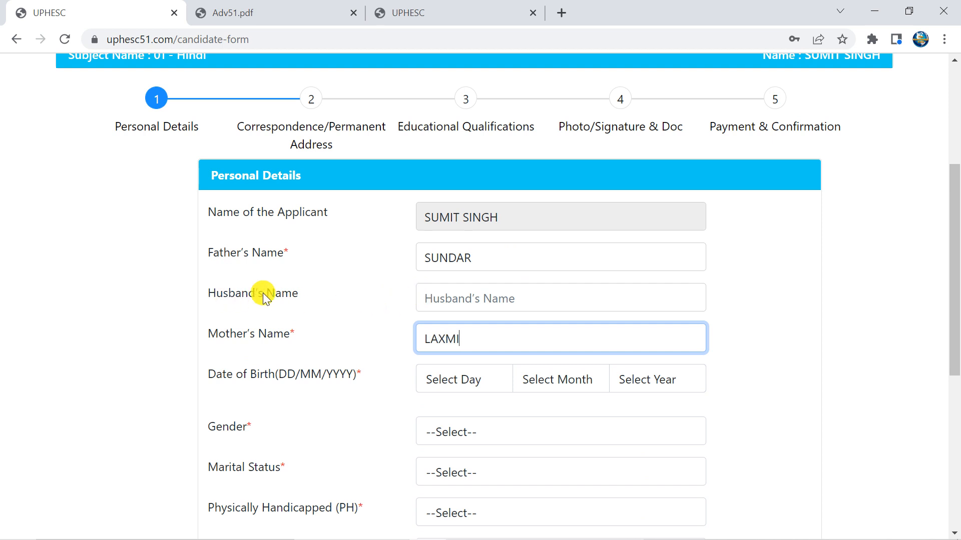
Set the date of birth to 01 JAN 1999
scroll(482, 294, down, 1)
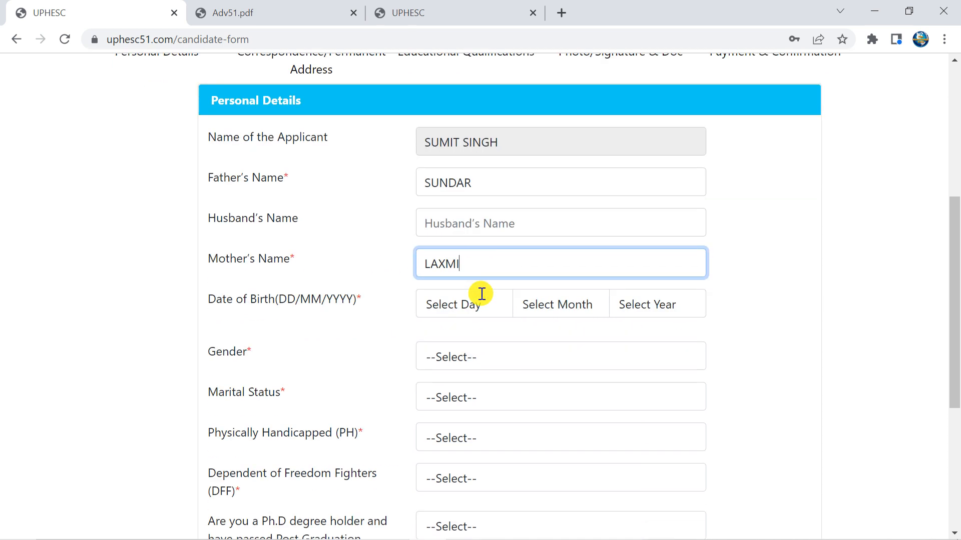
click(446, 307)
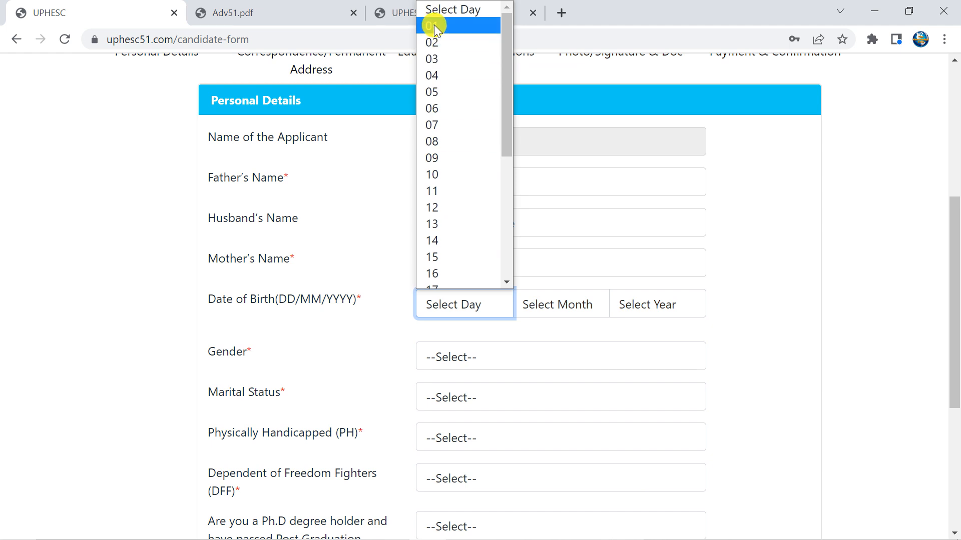
click(435, 28)
click(569, 306)
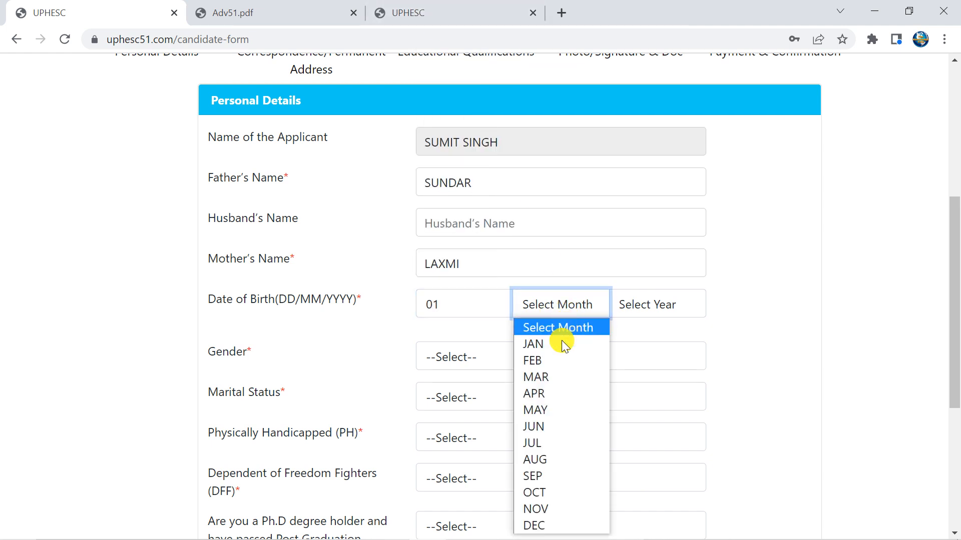
click(558, 343)
click(619, 307)
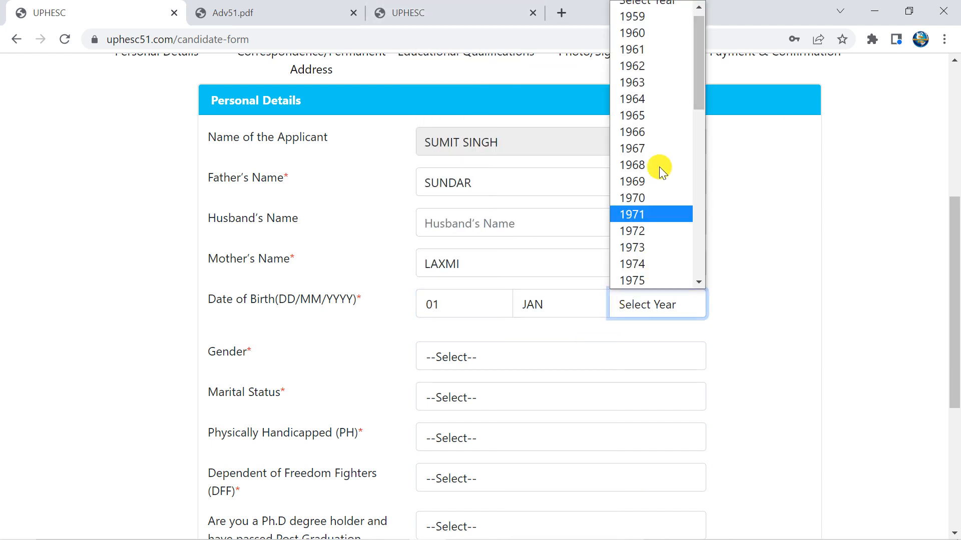
drag(701, 85, 705, 256)
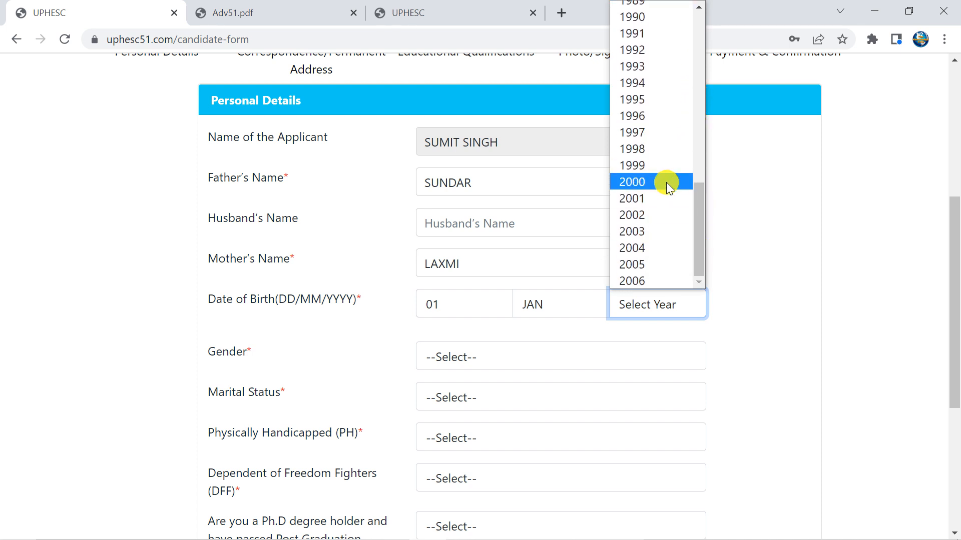
click(661, 167)
click(759, 205)
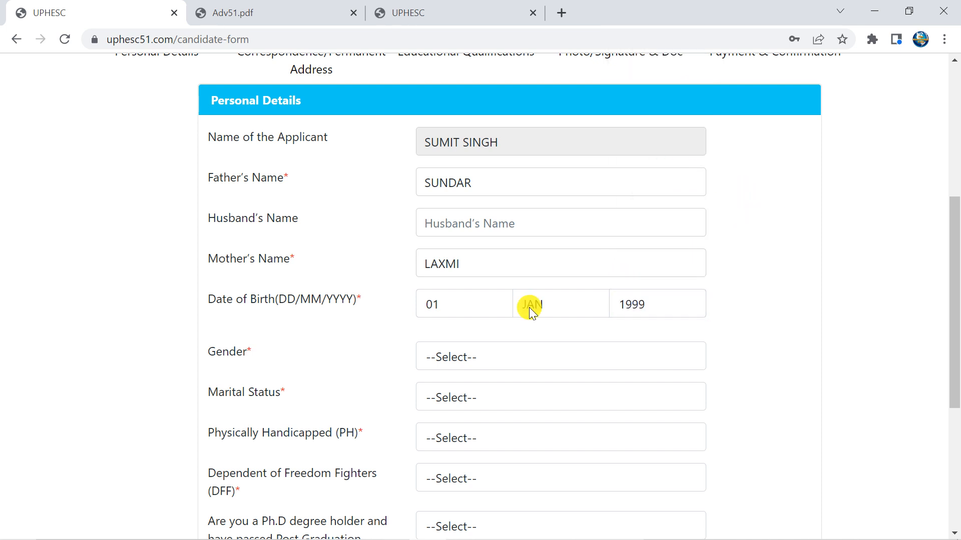
Set gender to Male, marital status Unmarried, and PH and DFF both No
click(473, 355)
click(470, 395)
scroll(579, 254, down, 3)
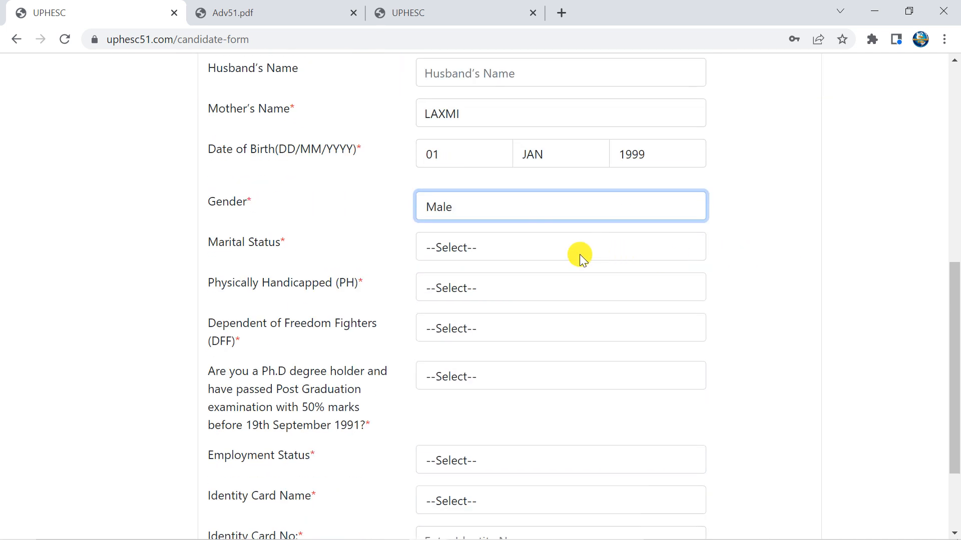
click(580, 254)
click(521, 296)
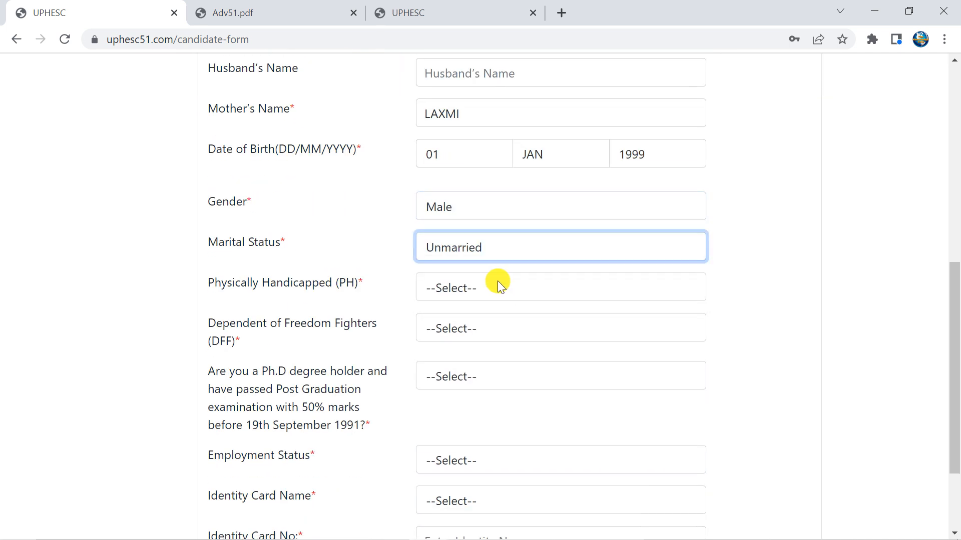
click(473, 296)
click(457, 343)
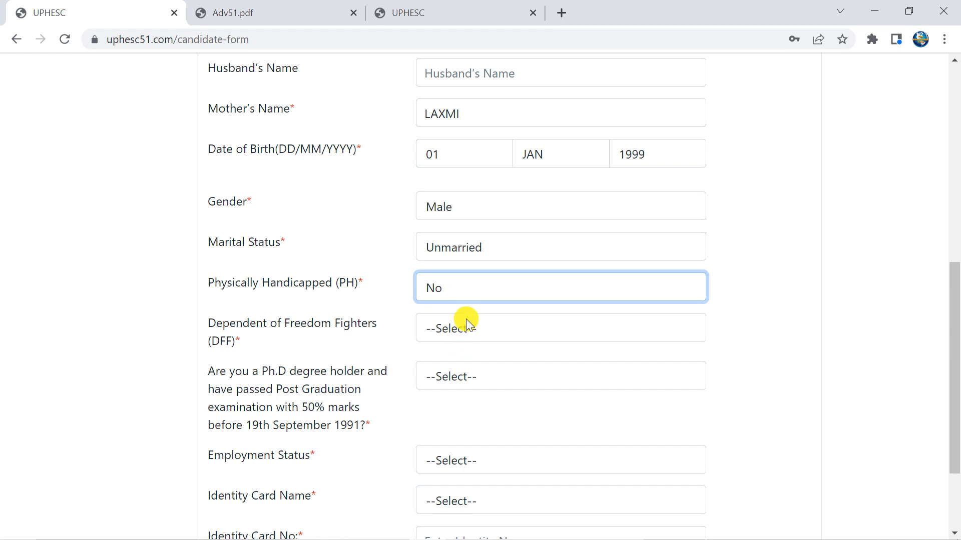
click(465, 330)
click(455, 388)
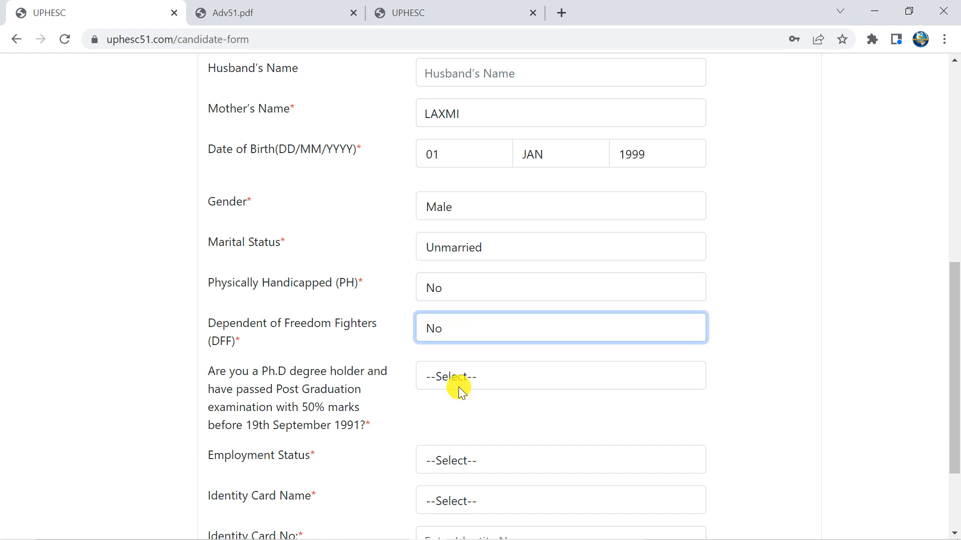
Answer Yes to Ph.D and set employment status to Unemployed
scroll(459, 386, down, 3)
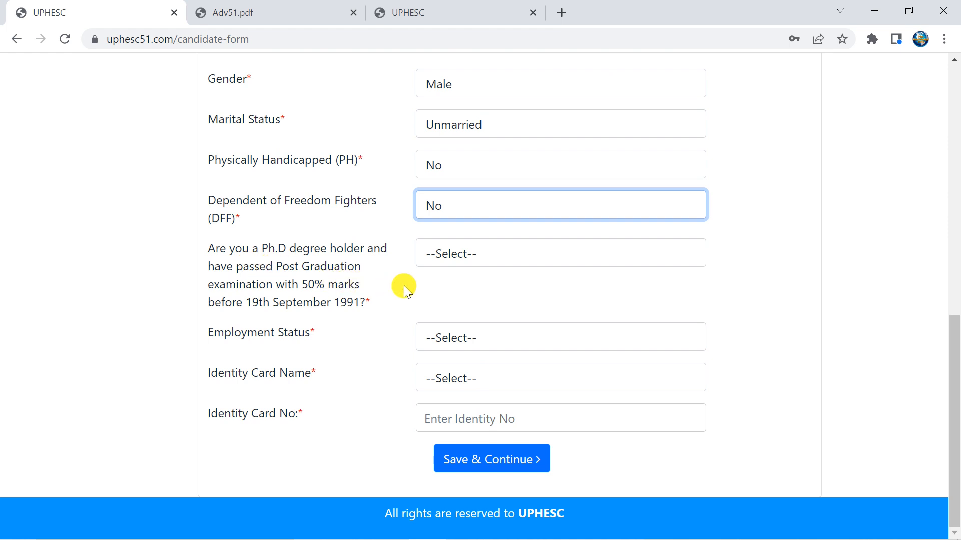
click(450, 253)
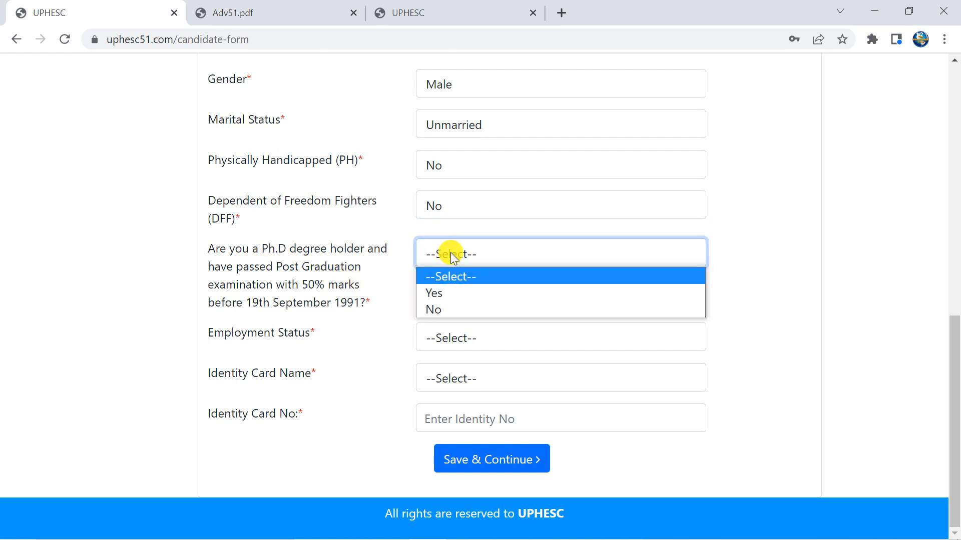
click(456, 296)
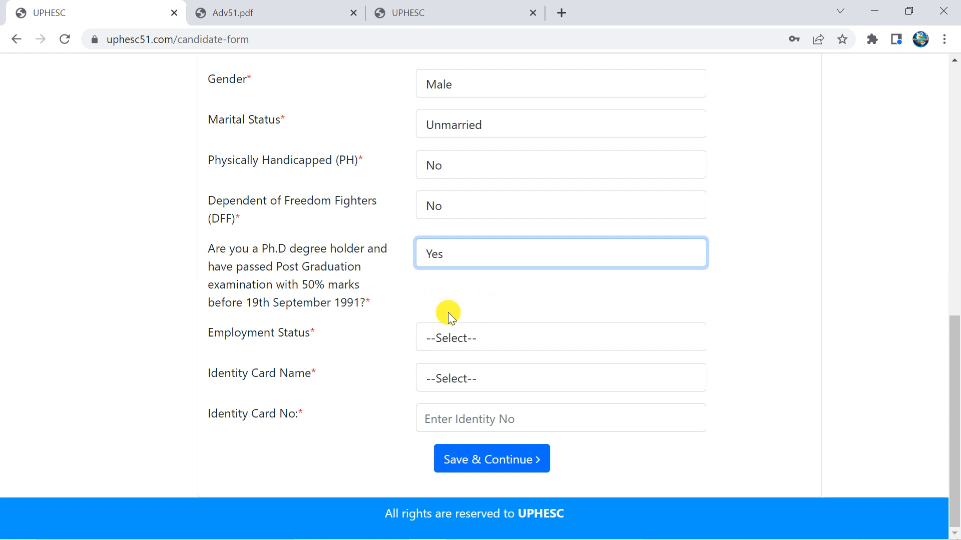
click(513, 342)
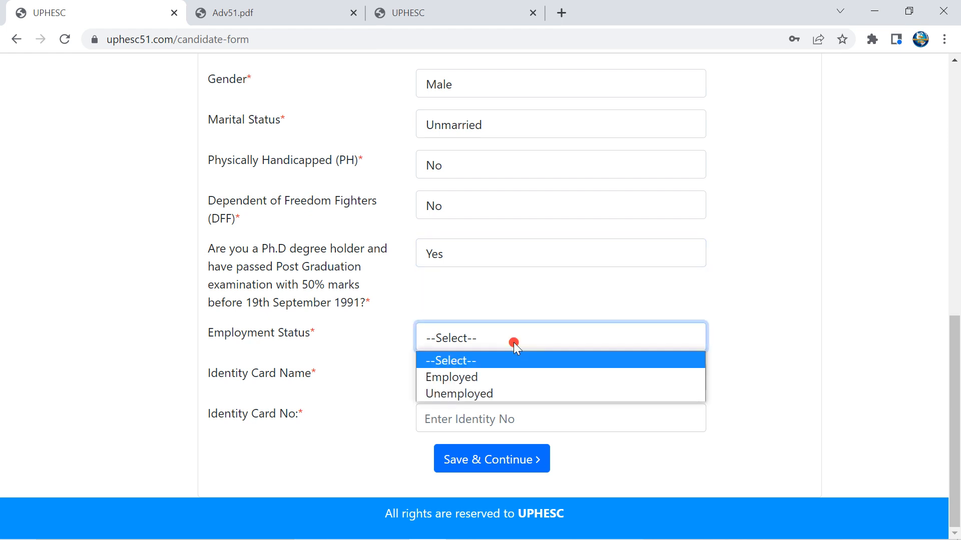
click(486, 395)
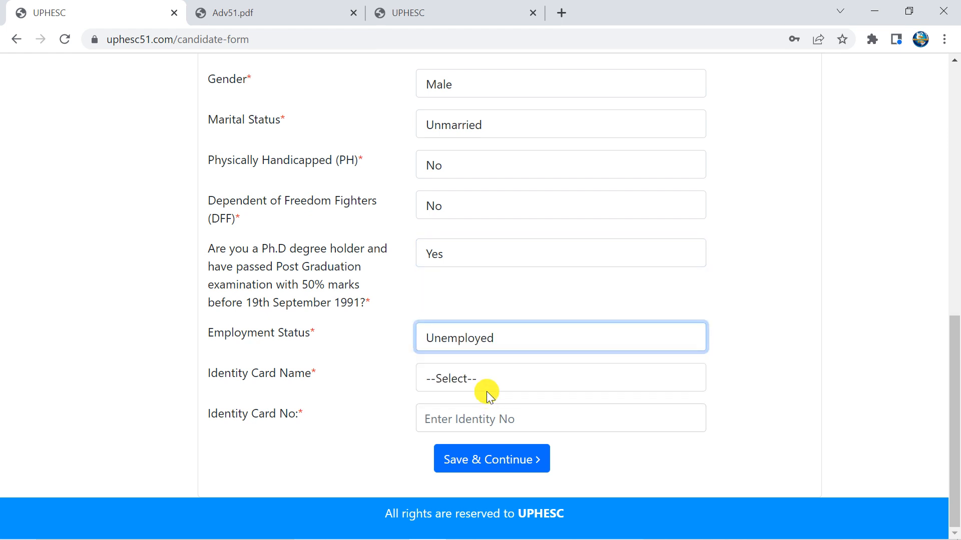
Choose Other ID card named SCHOOL, enter its number, and save the personal details
click(464, 377)
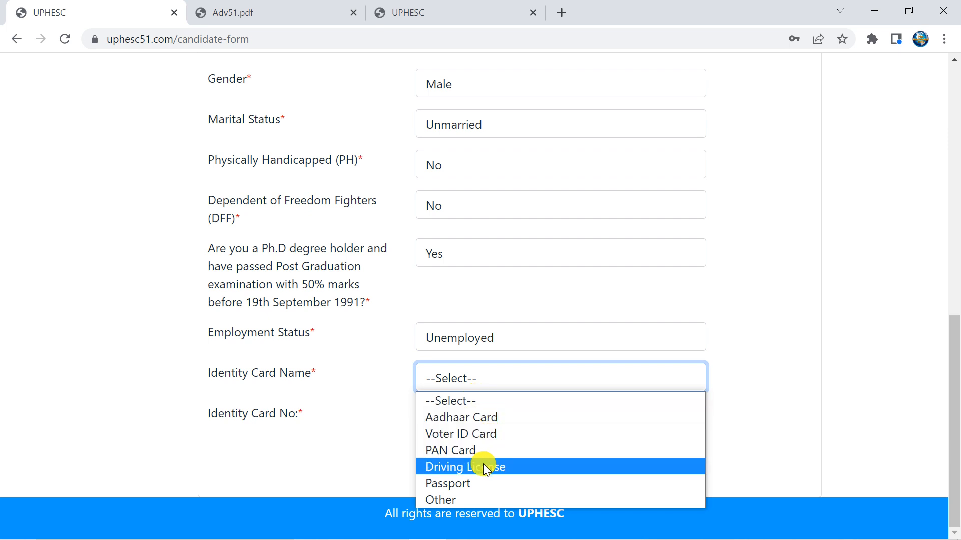
click(459, 500)
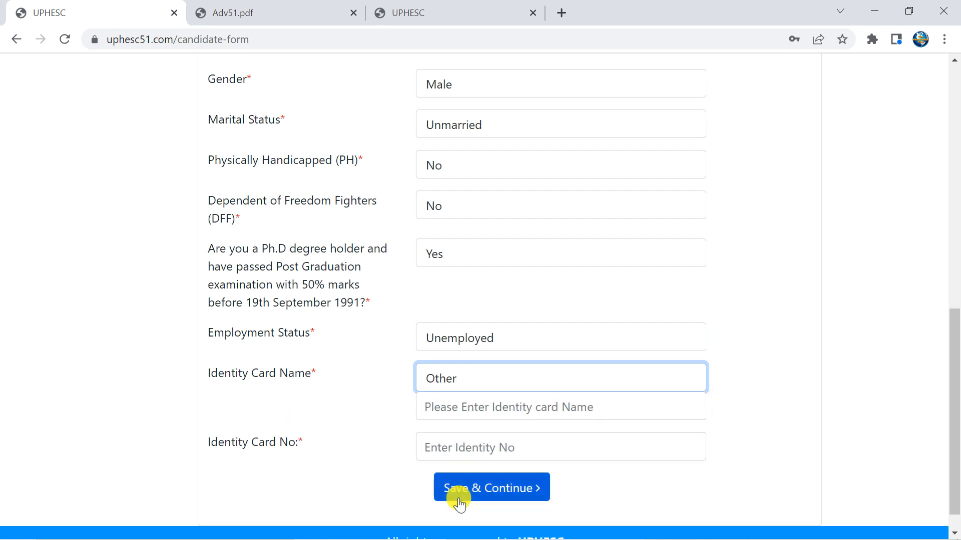
click(449, 410)
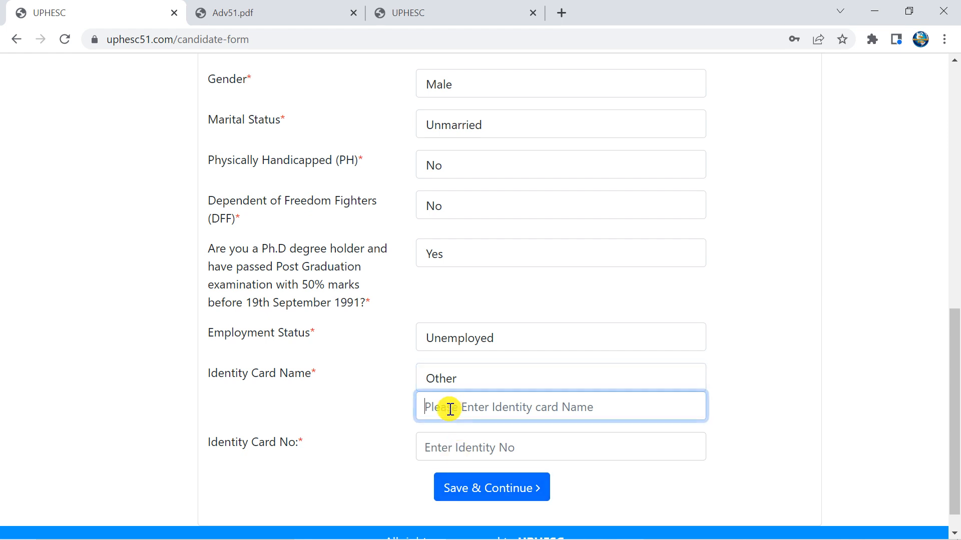
text(S)
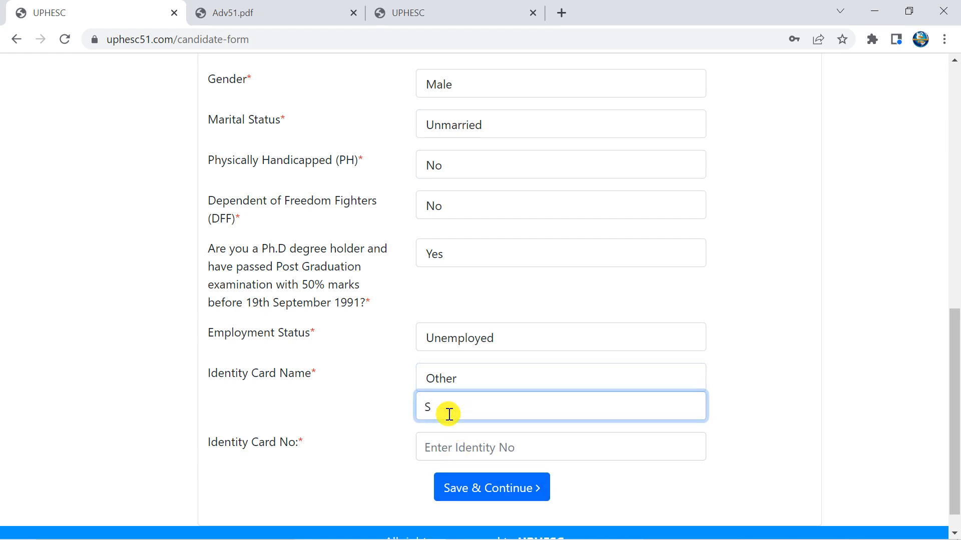
text(CHOOL ID)
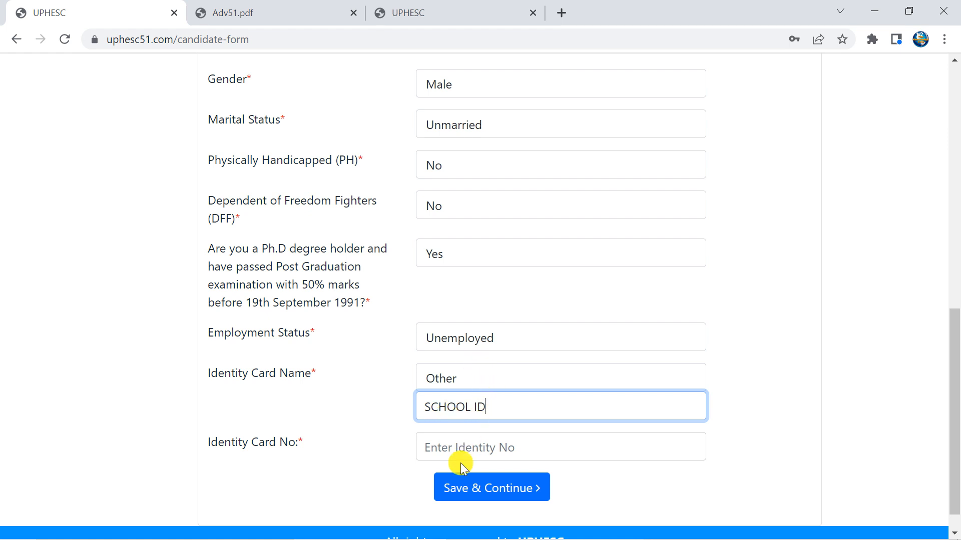
click(468, 450)
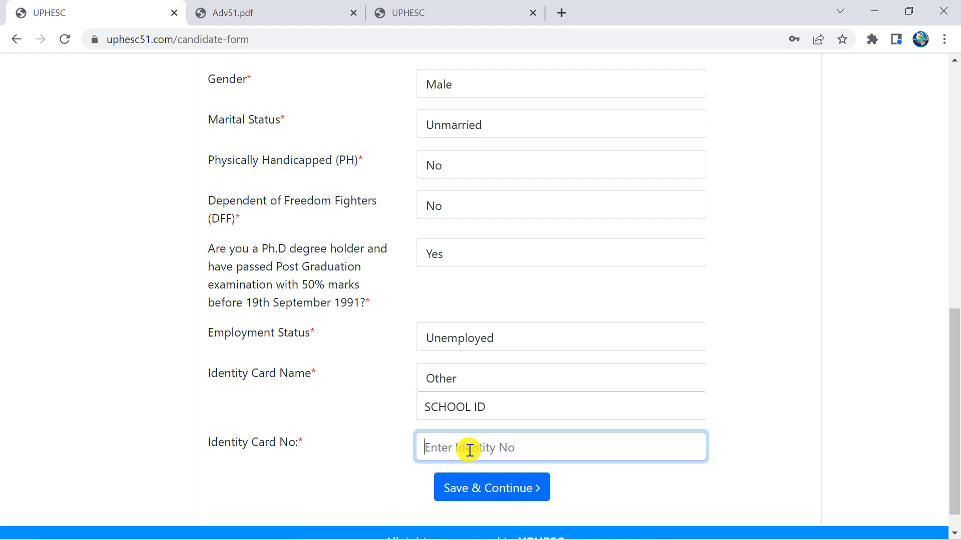
text(123XXXXX)
click(353, 428)
scroll(463, 446, up, 6)
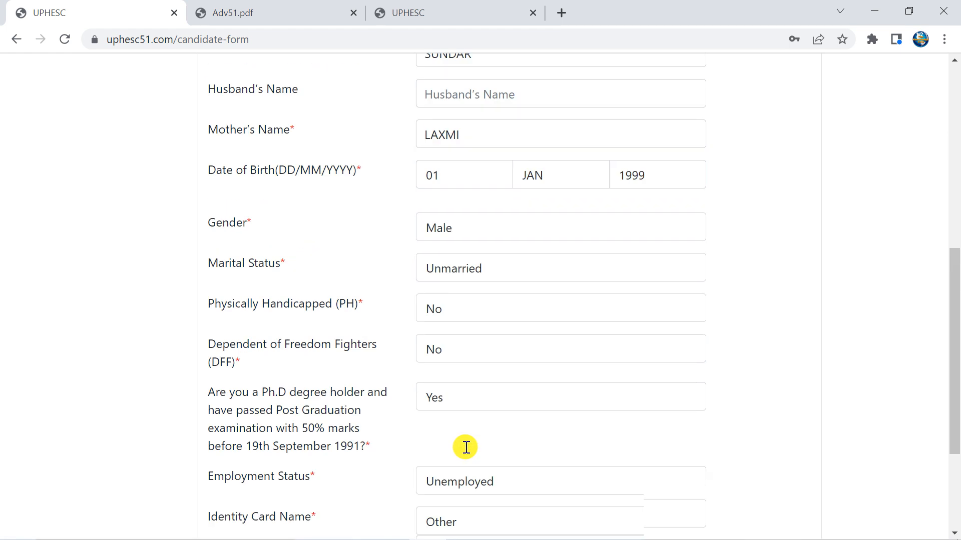
scroll(464, 437, down, 6)
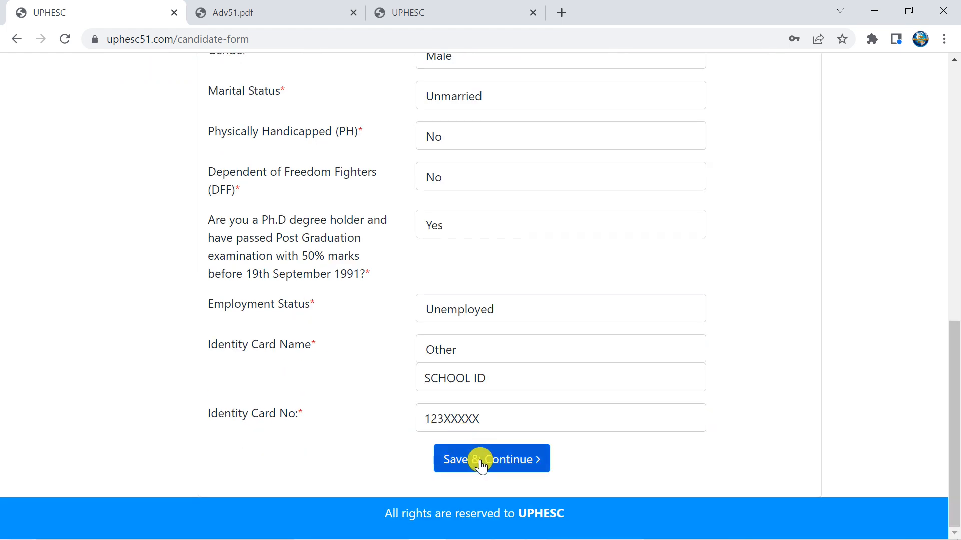
click(482, 462)
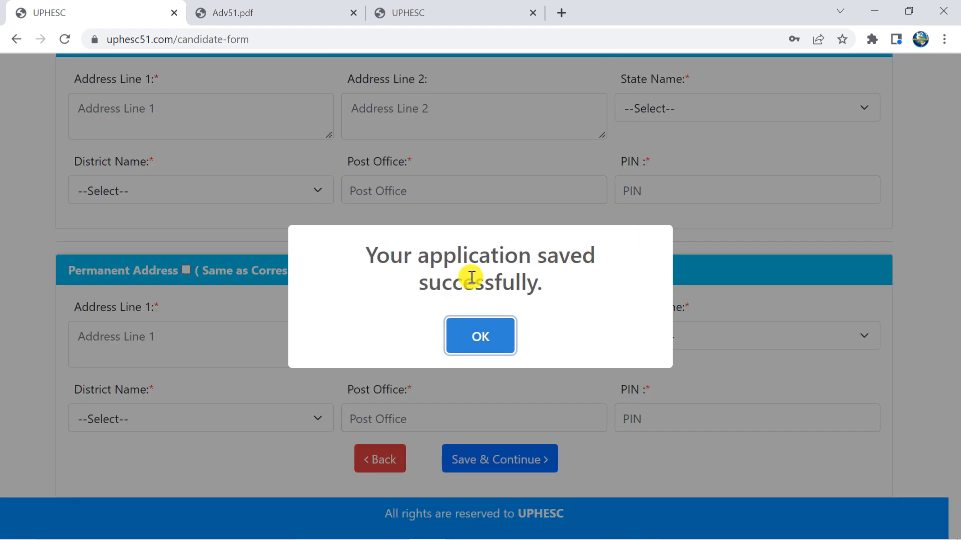
Enter both correspondence address lines and set the state to Uttar Pradesh
click(476, 335)
scroll(350, 280, up, 5)
scroll(339, 272, down, 3)
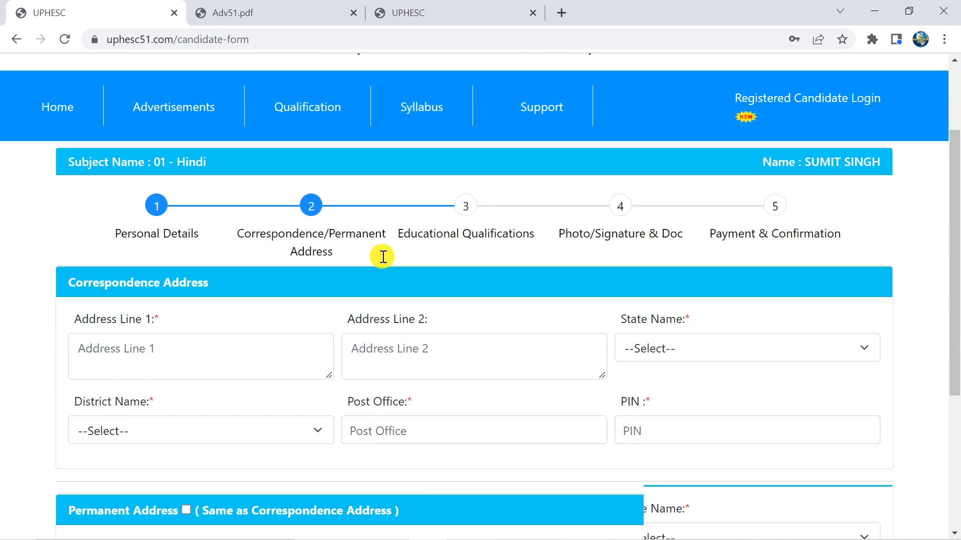
click(161, 273)
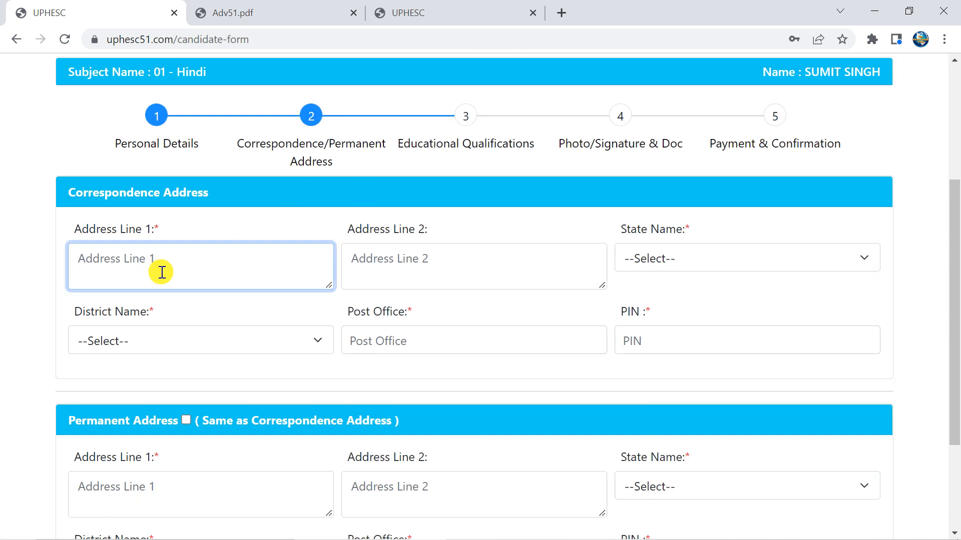
text(FIM CLONY)
click(428, 272)
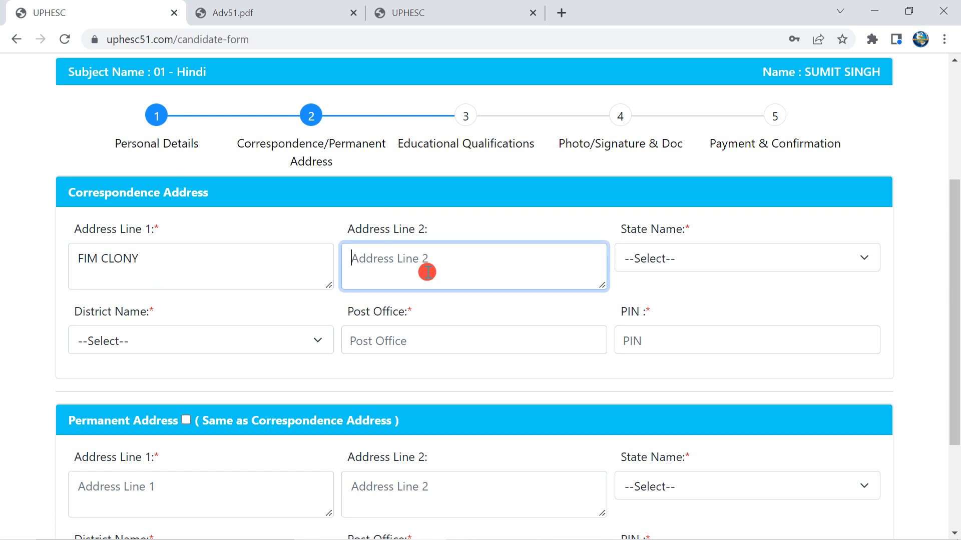
text(D B)
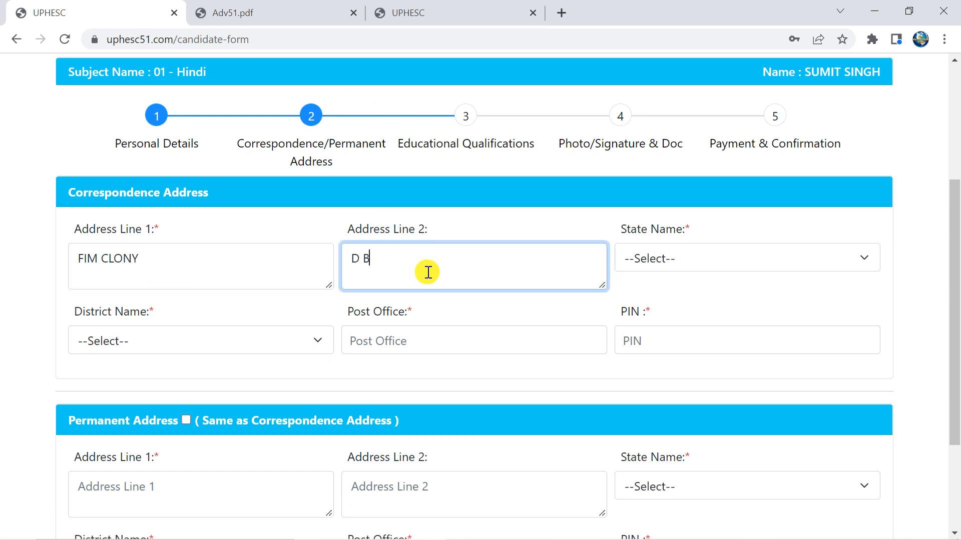
text(LOCK)
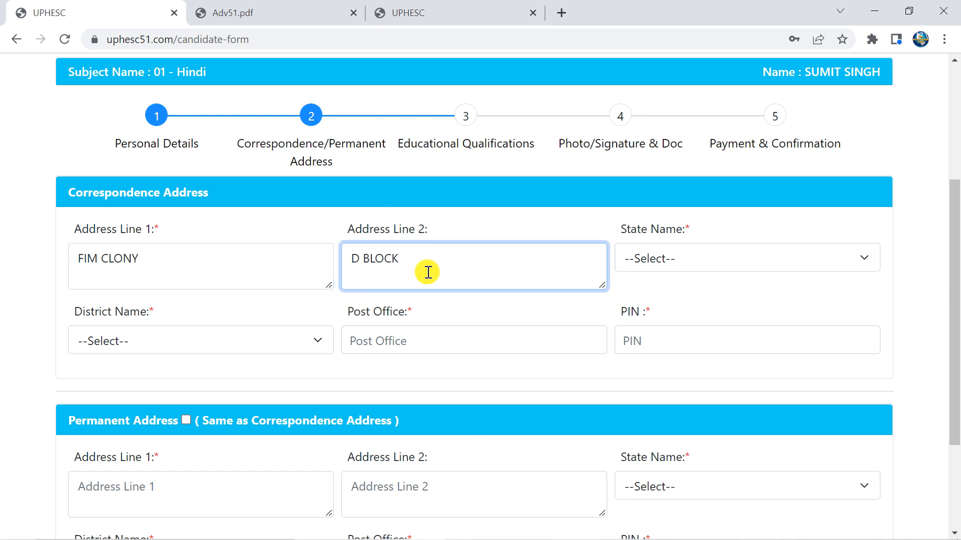
click(711, 263)
key(u)
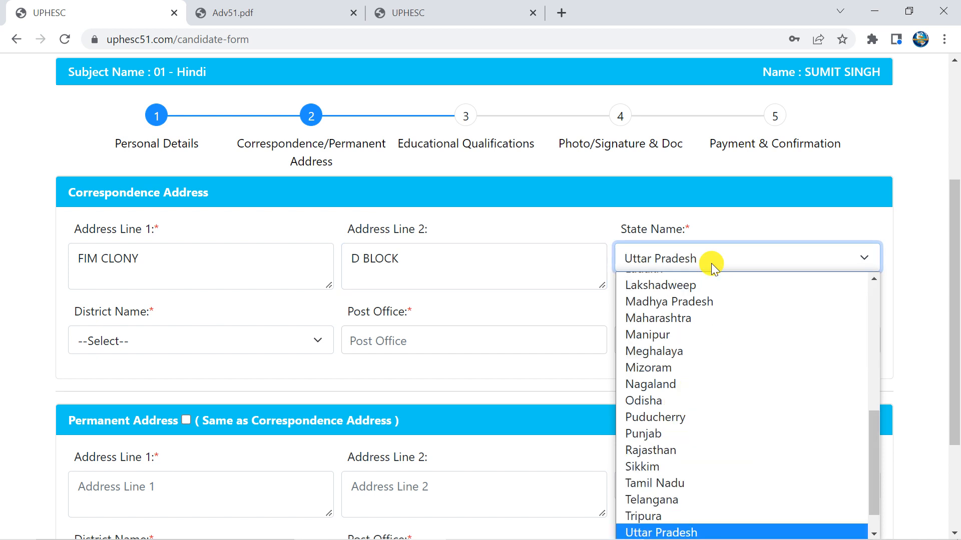
click(710, 263)
Set the district to Lucknow and fill in the post office and PIN code
click(182, 338)
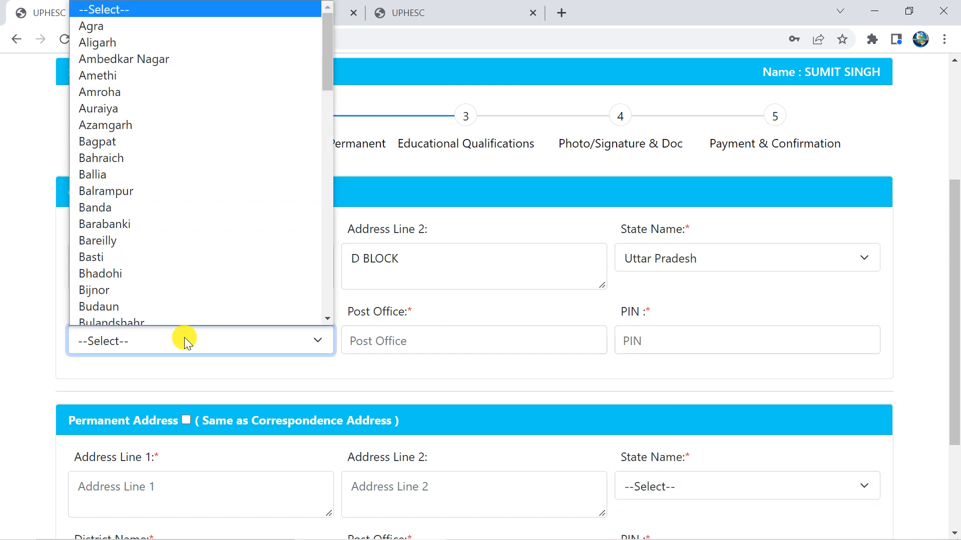
key(l)
key(Down)
key(Down)
click(185, 342)
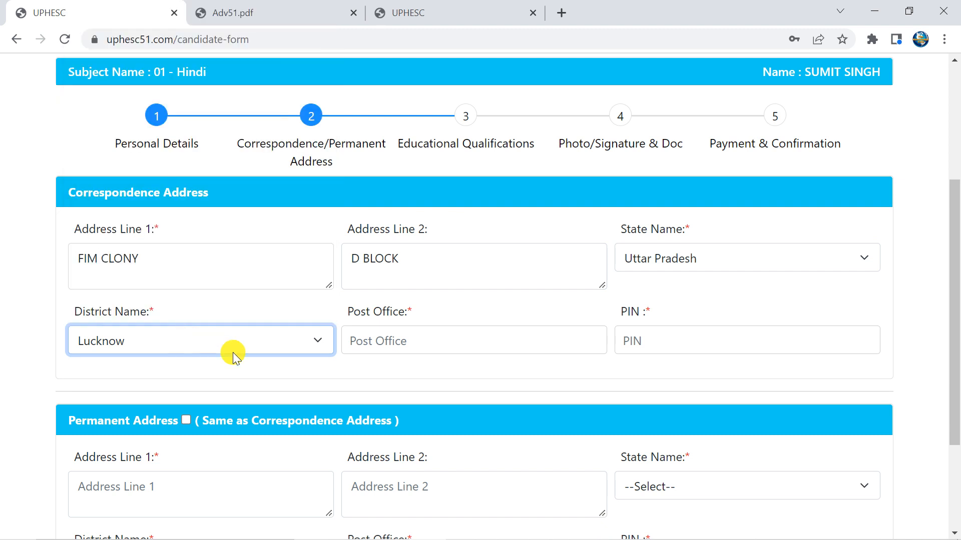
click(418, 342)
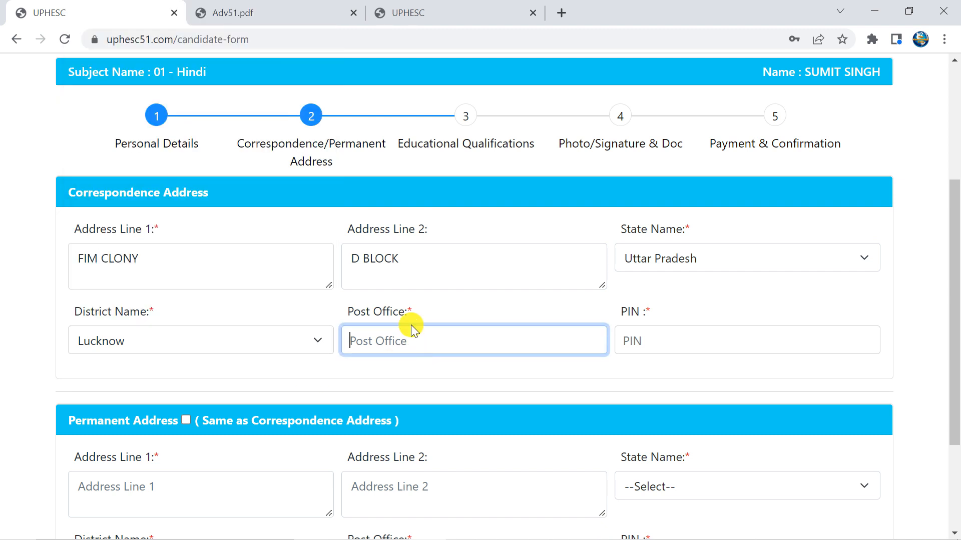
text(LUCKNOW)
click(737, 347)
text(2)
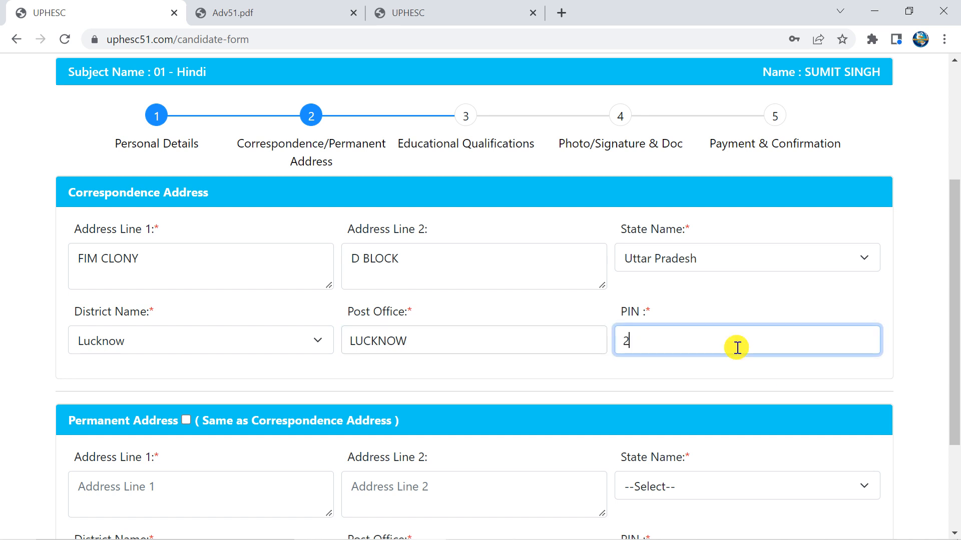
text(34567)
Mark the permanent address same as correspondence and save the address details
scroll(510, 350, down, 2)
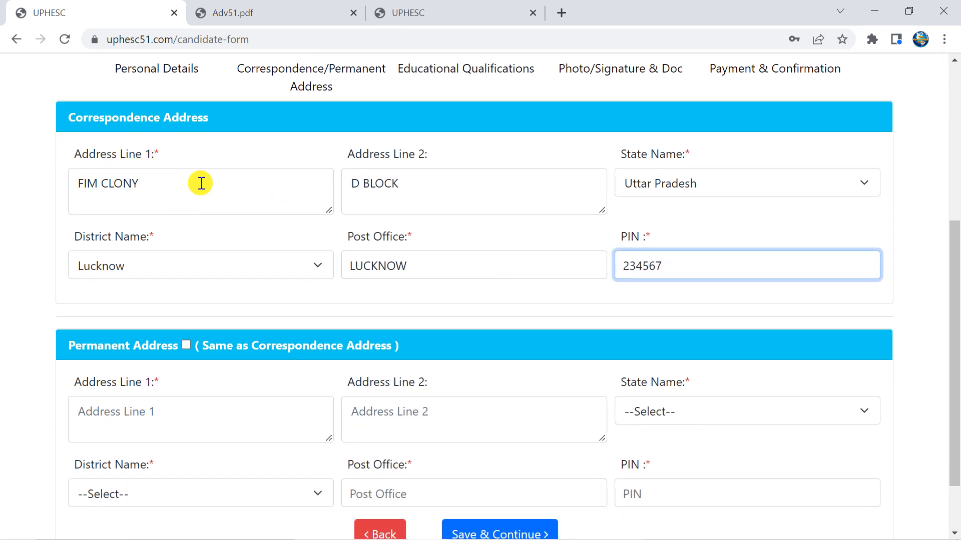
click(186, 346)
scroll(301, 279, down, 2)
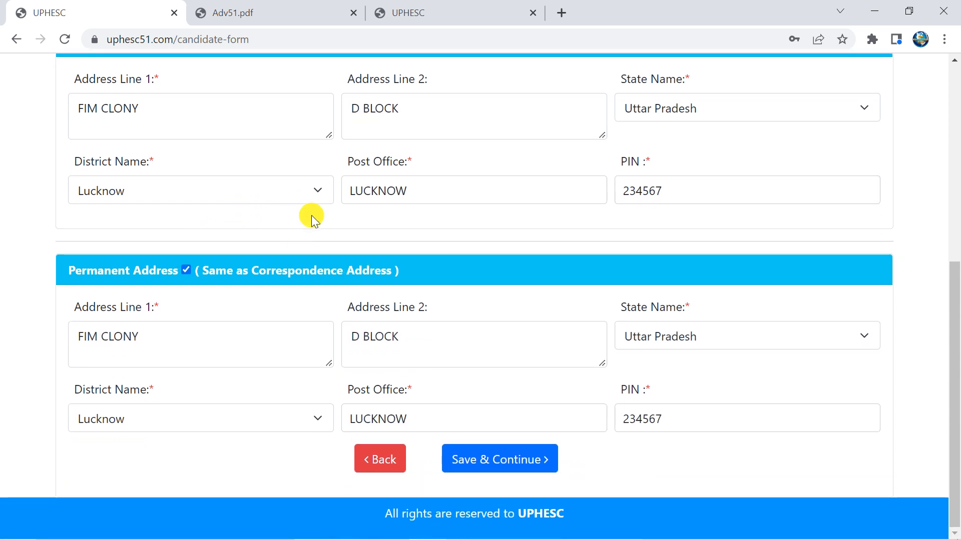
scroll(332, 311, up, 3)
scroll(392, 332, down, 3)
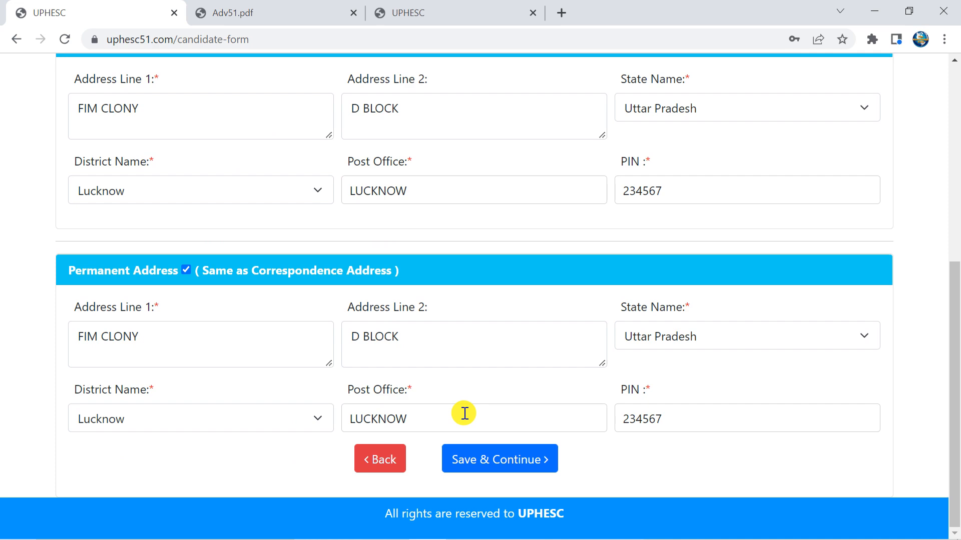
click(477, 465)
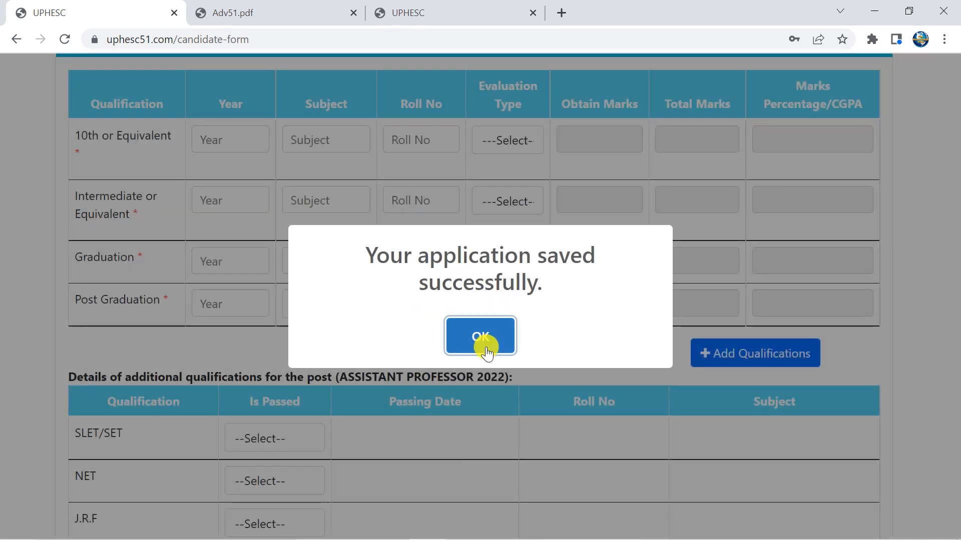
click(484, 350)
scroll(362, 226, up, 3)
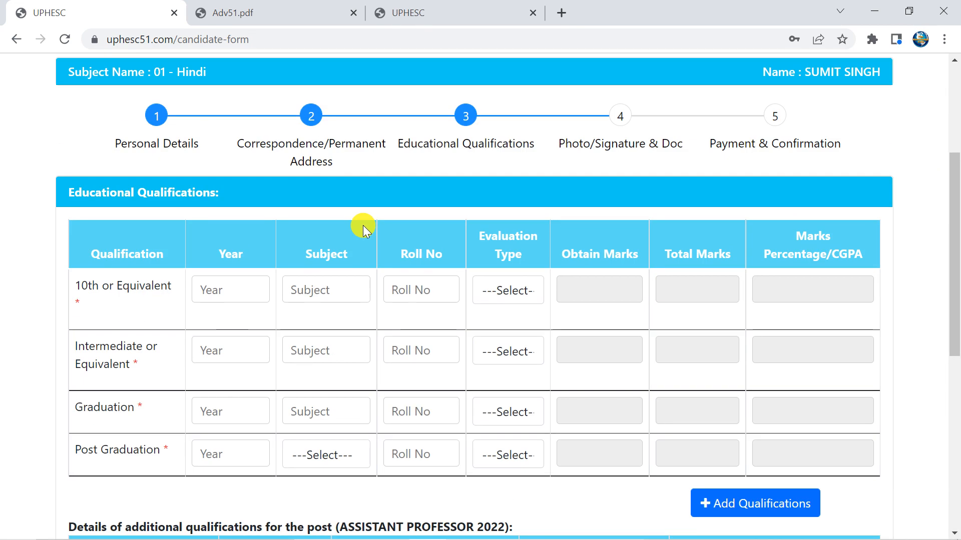
scroll(314, 231, down, 1)
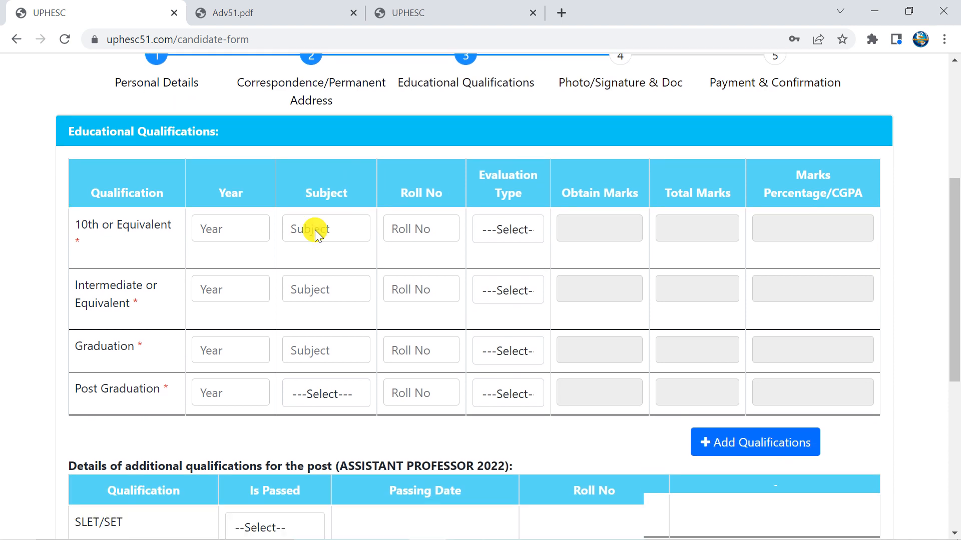
click(220, 216)
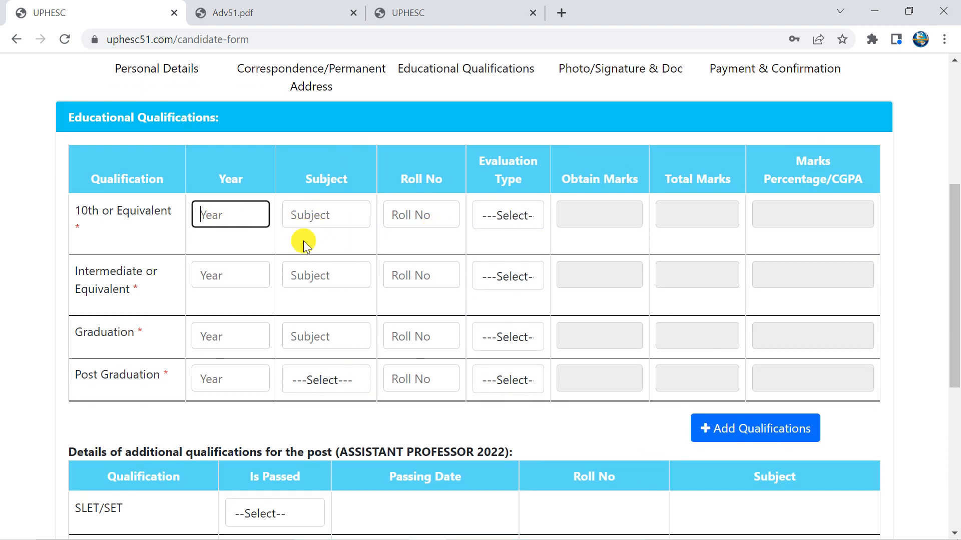
click(223, 273)
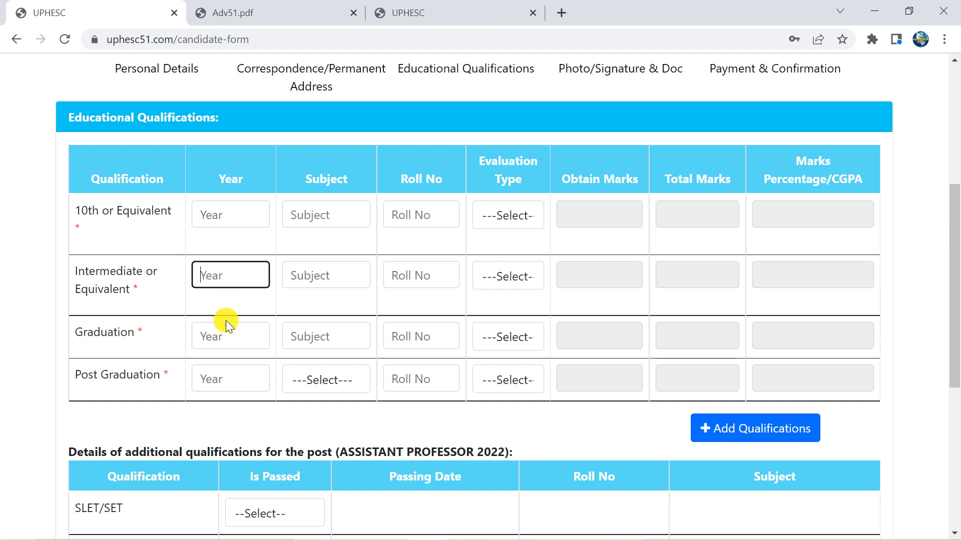
click(228, 339)
click(217, 371)
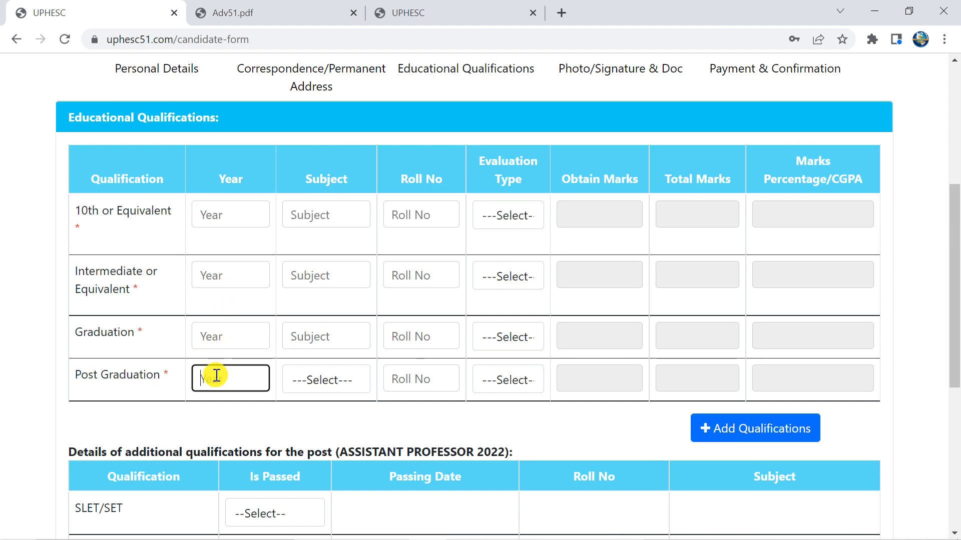
scroll(294, 253, down, 1)
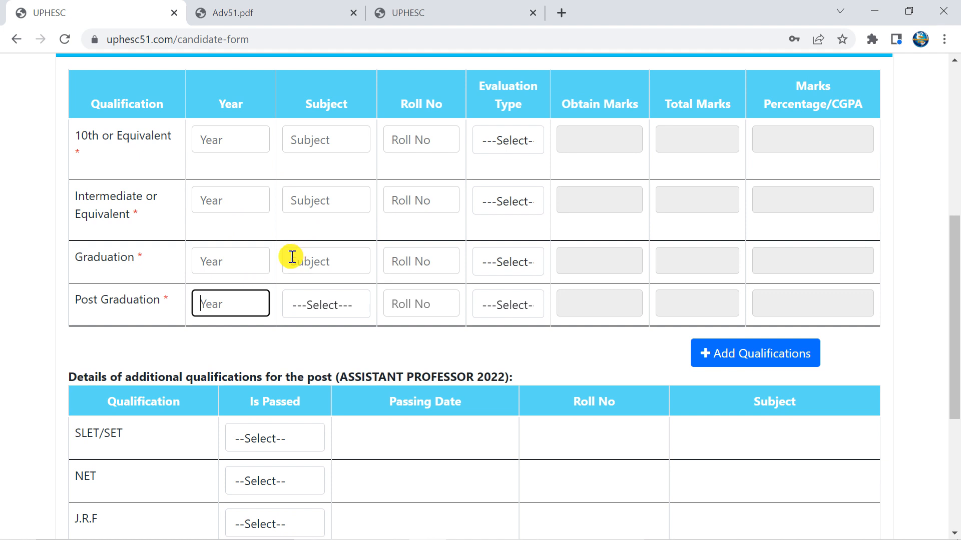
scroll(288, 263, down, 1)
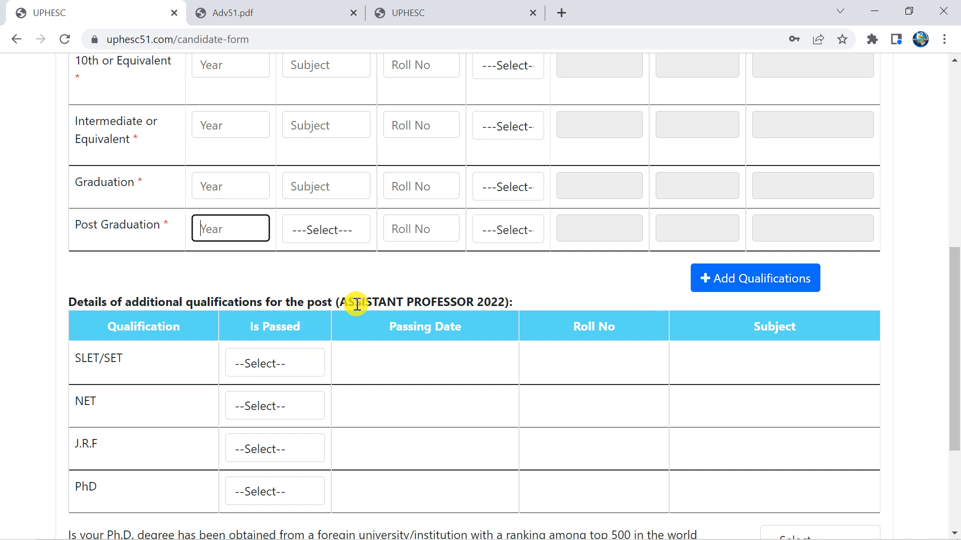
drag(349, 302, 501, 301)
click(407, 320)
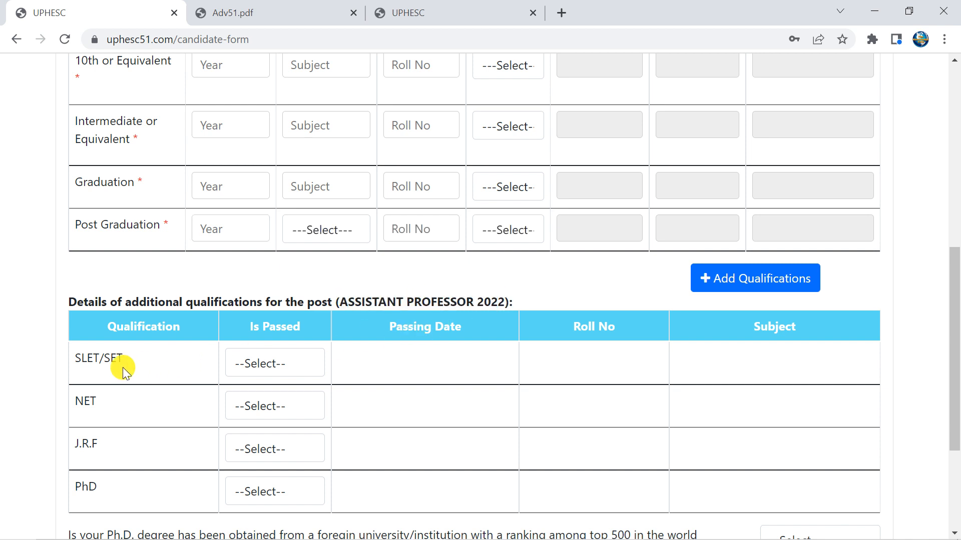
scroll(350, 456, down, 3)
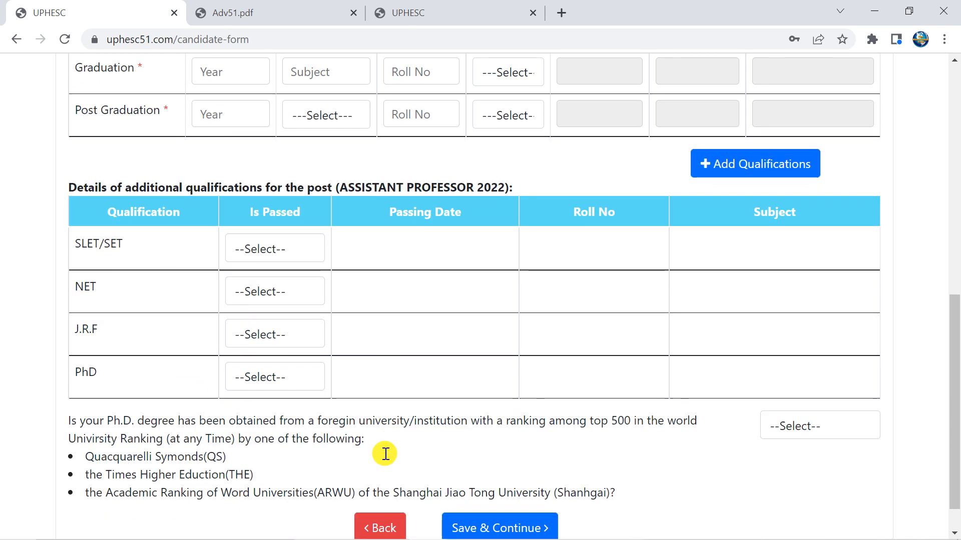
scroll(377, 415, up, 2)
scroll(408, 358, down, 2)
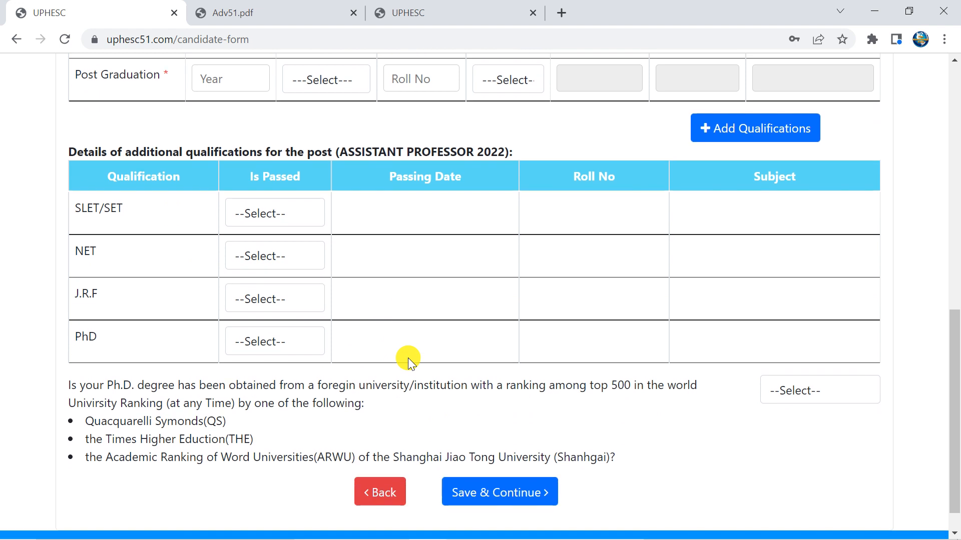
scroll(408, 358, up, 5)
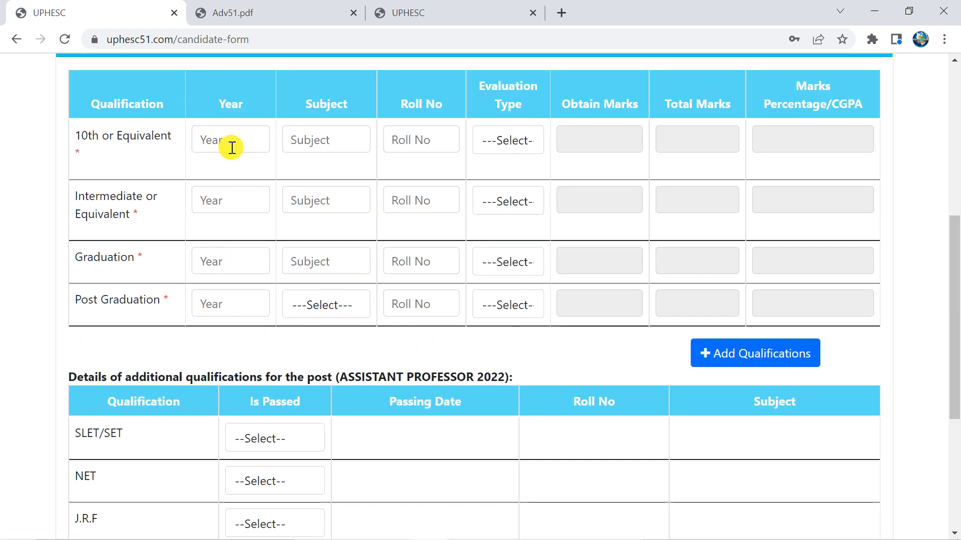
Fill the 10th row with passing year, subject ALL SUB, the roll number and evaluation type Marks
click(231, 141)
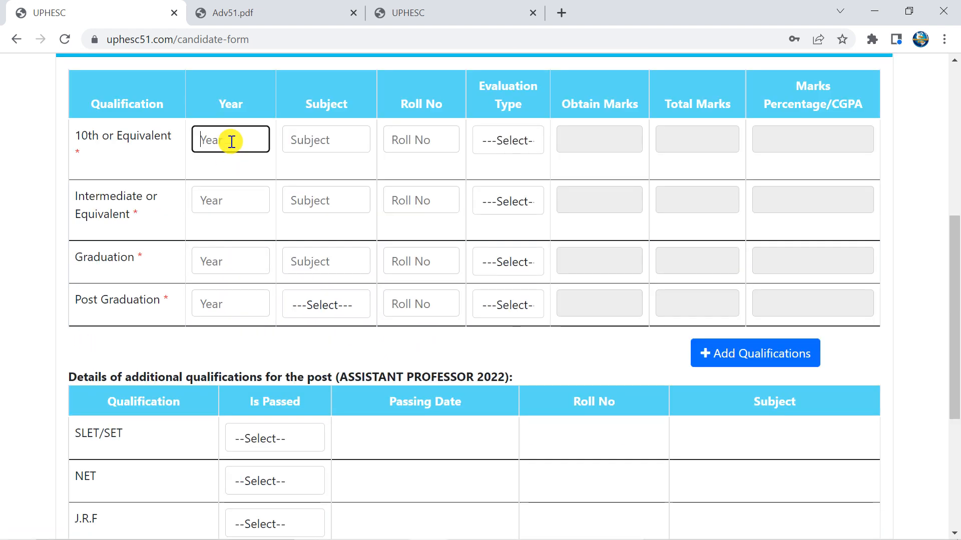
text(2010)
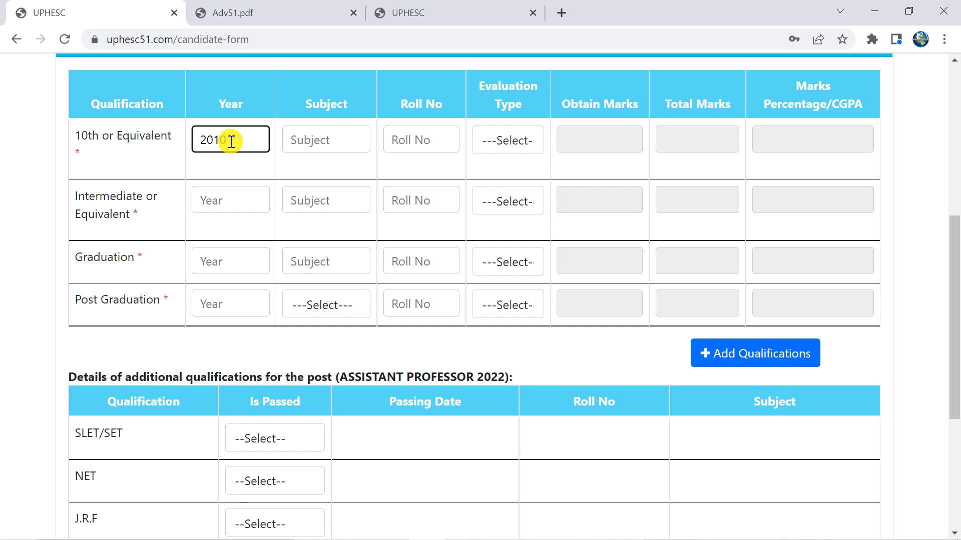
click(331, 140)
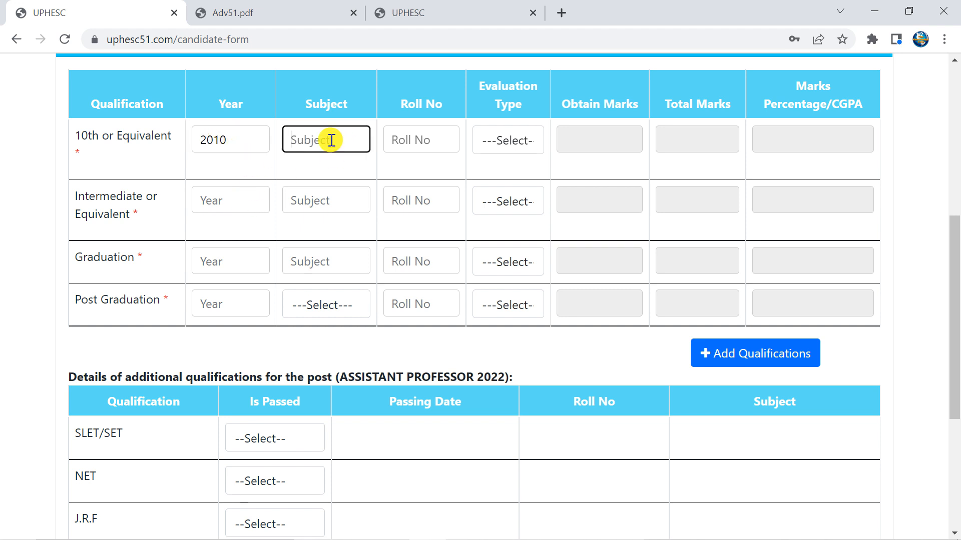
text(ALL SUB)
click(413, 146)
text(123XXX)
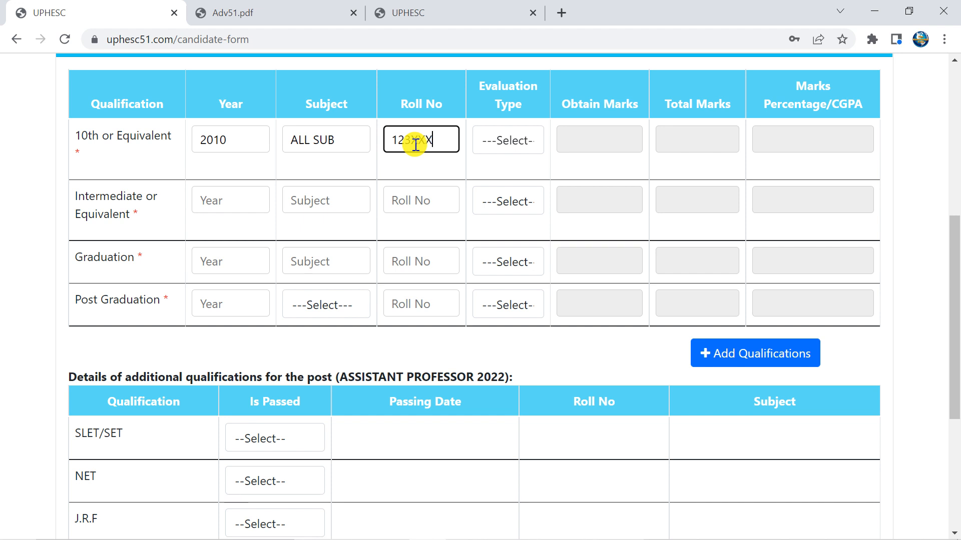
click(509, 140)
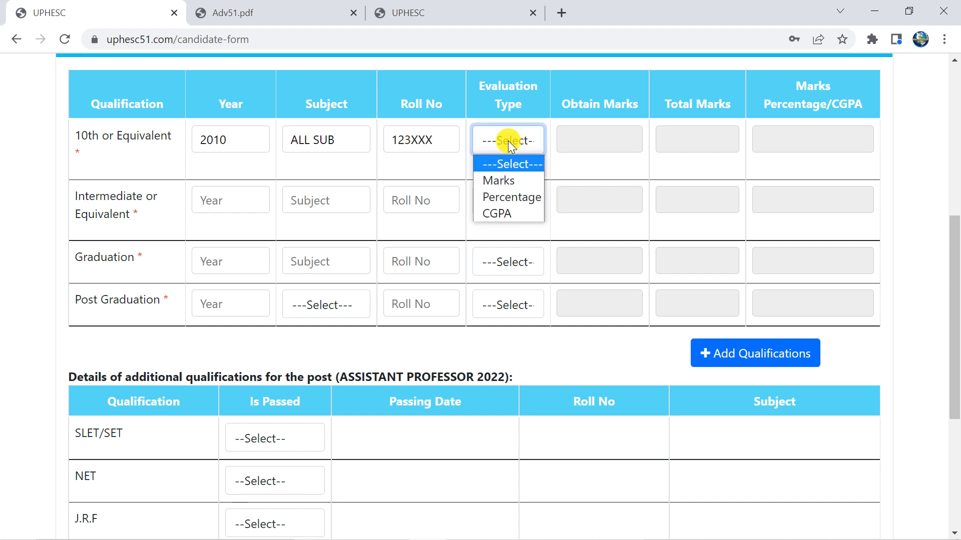
click(507, 181)
Enter 10th marks as 678 out of 700, giving 96.86 percent
click(592, 142)
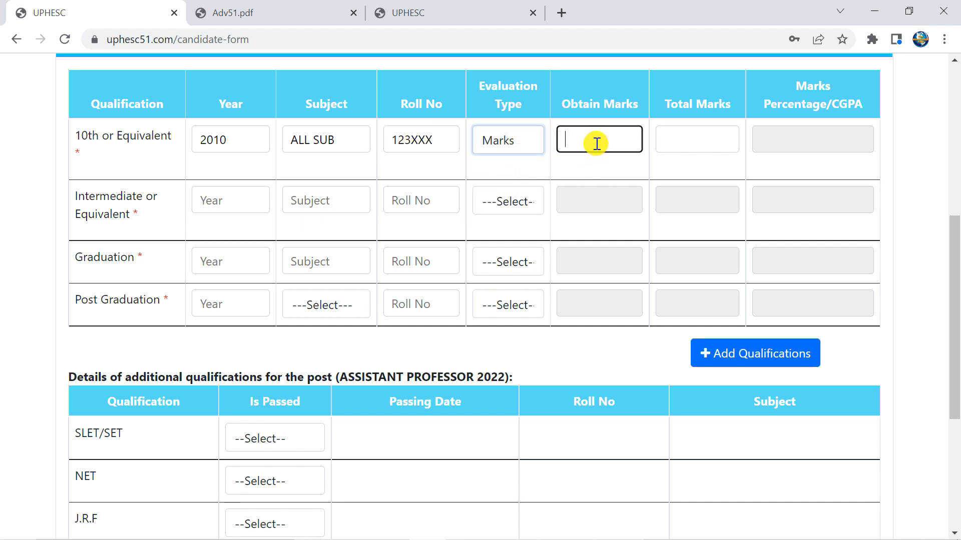
text(678)
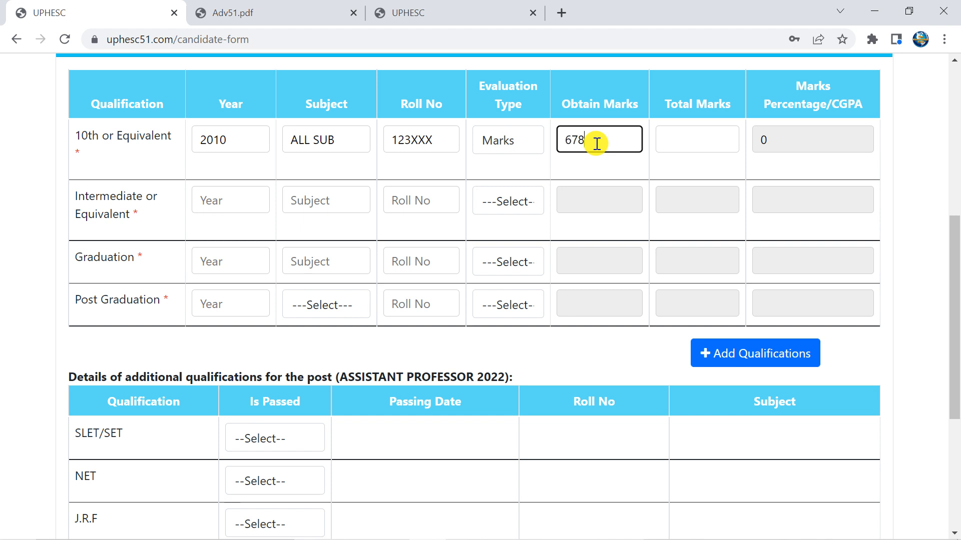
click(696, 146)
text(700)
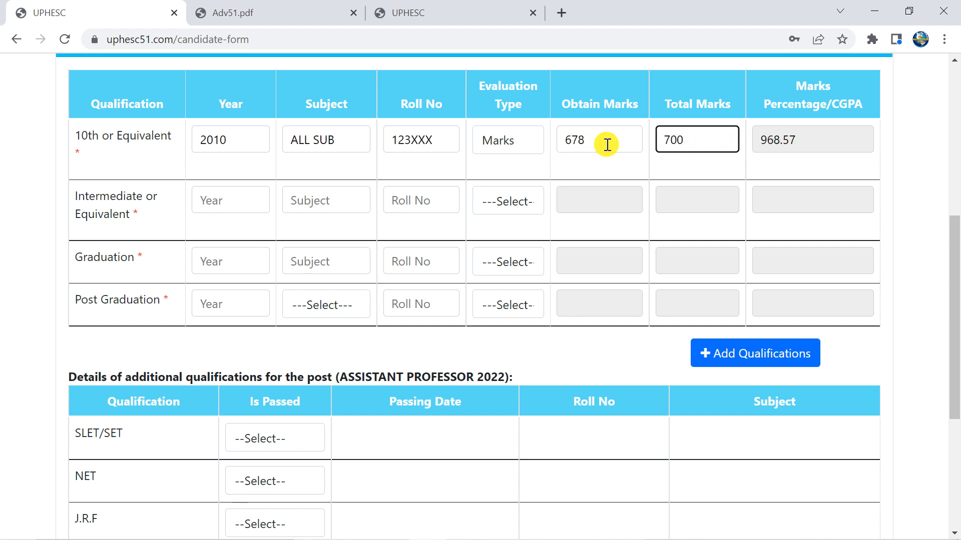
double_click(561, 146)
click(632, 169)
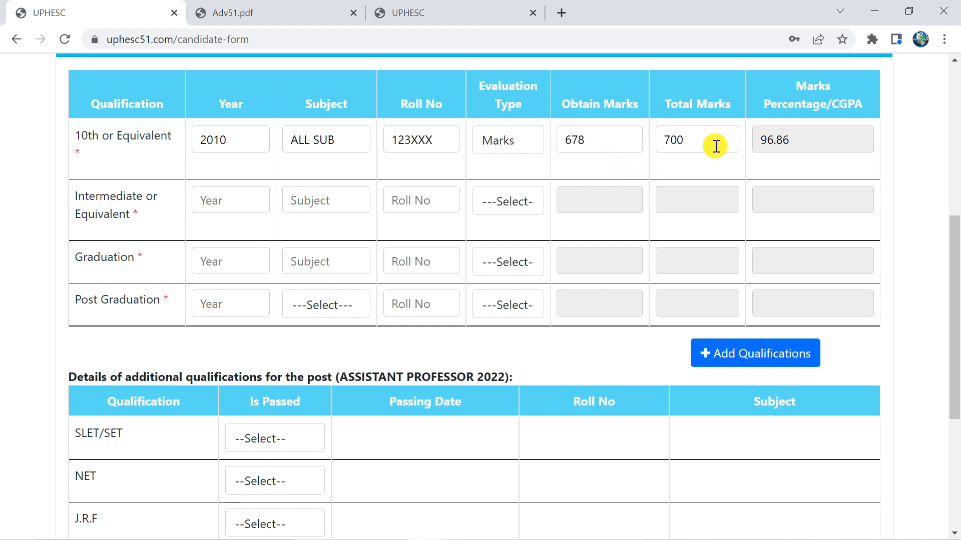
Fill the Intermediate row with year 2012, subject PCM, the roll number and evaluation type Marks
scroll(659, 198, down, 1)
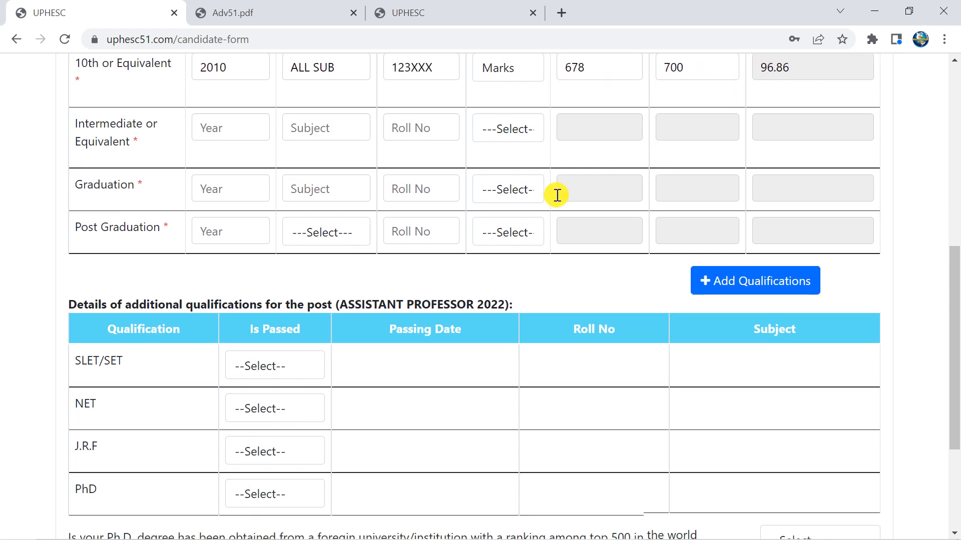
click(231, 124)
text(2)
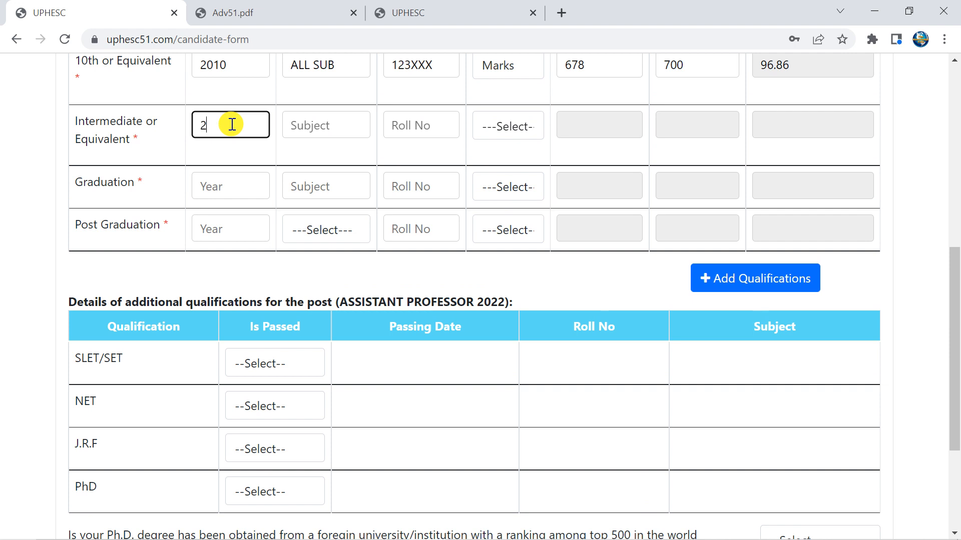
text(012)
key(Tab)
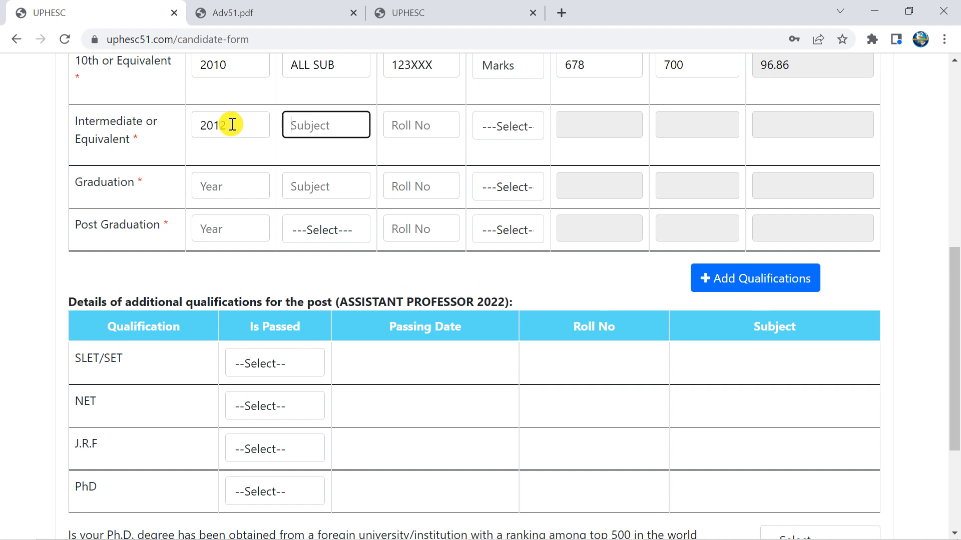
text(PCM)
key(Tab)
text(12)
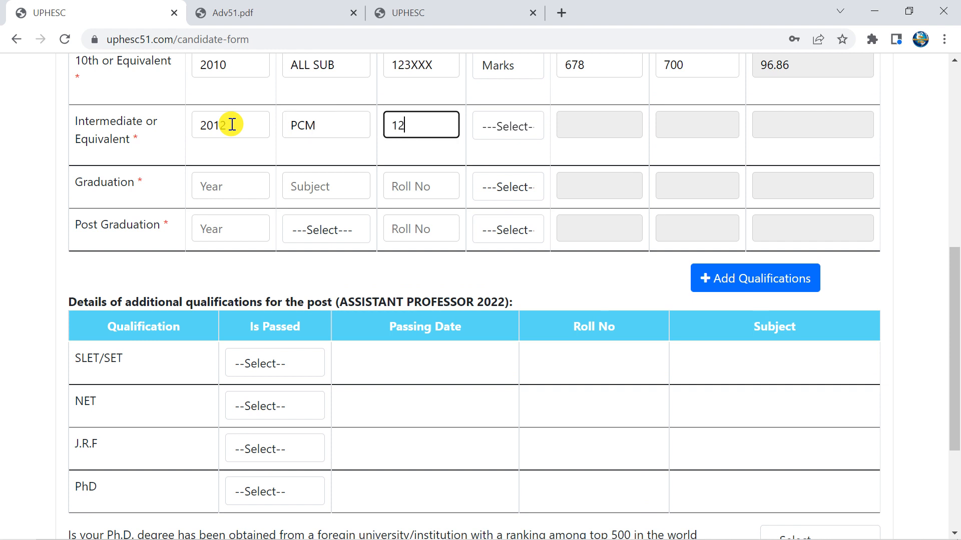
text(3XXX)
scroll(231, 123, up, 1)
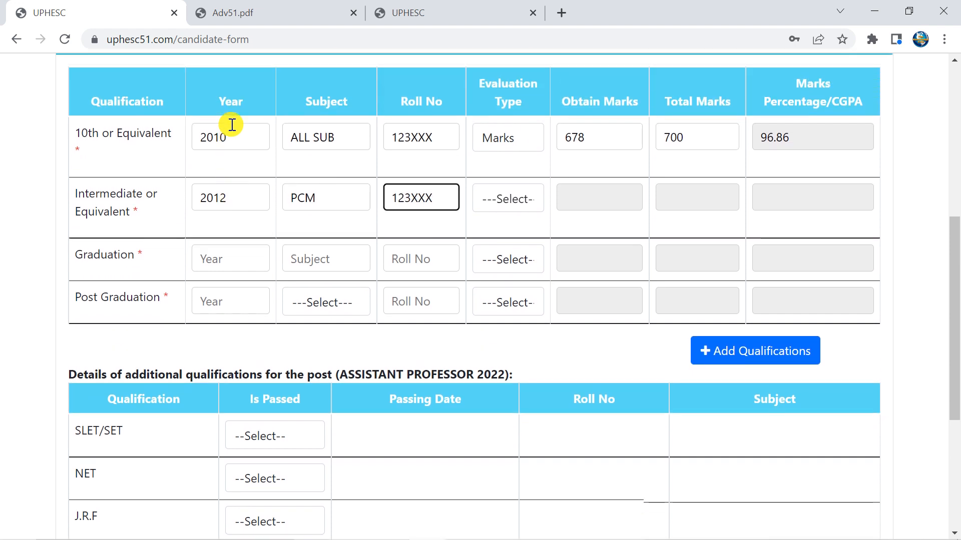
text(X)
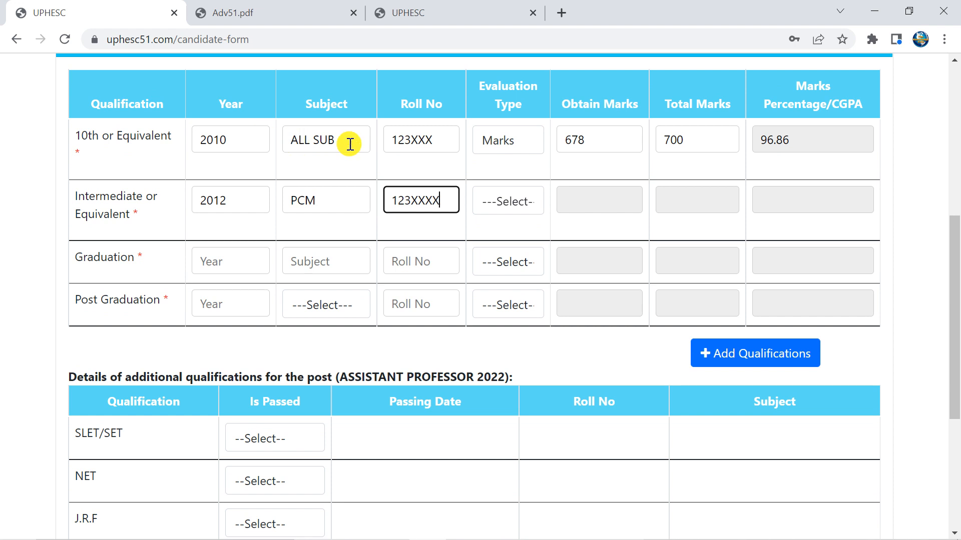
click(507, 205)
click(509, 241)
Enter Intermediate marks as 560 out of 600, giving 93.33 percent
click(588, 197)
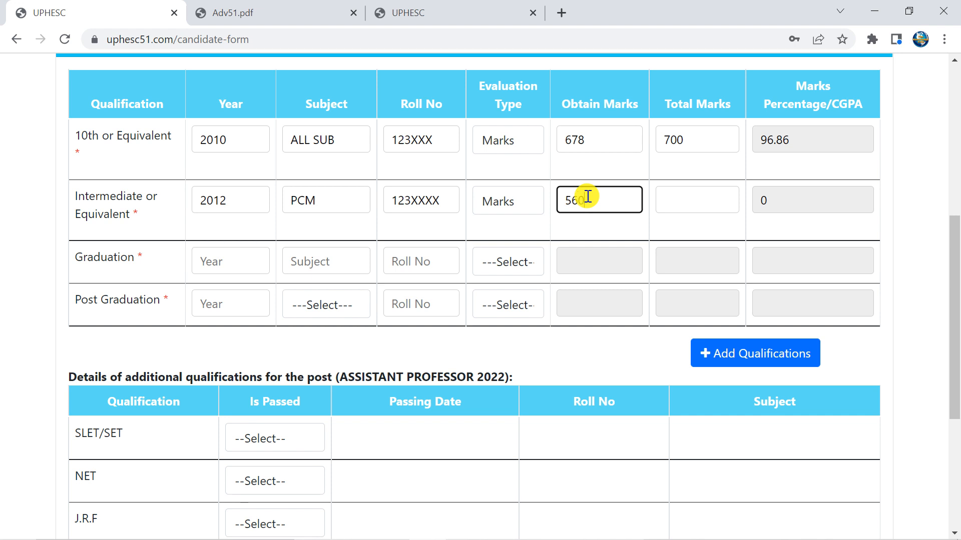
key(Tab)
text(600)
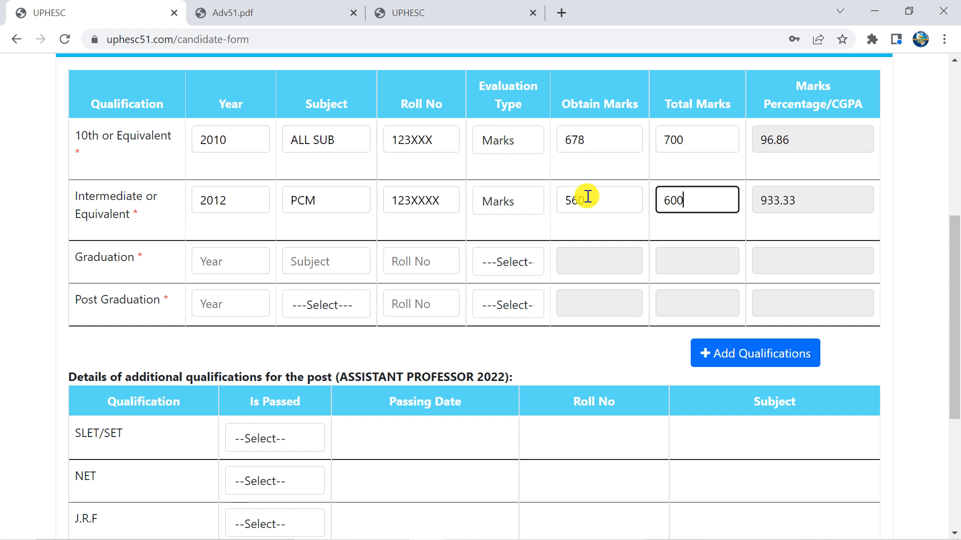
click(582, 220)
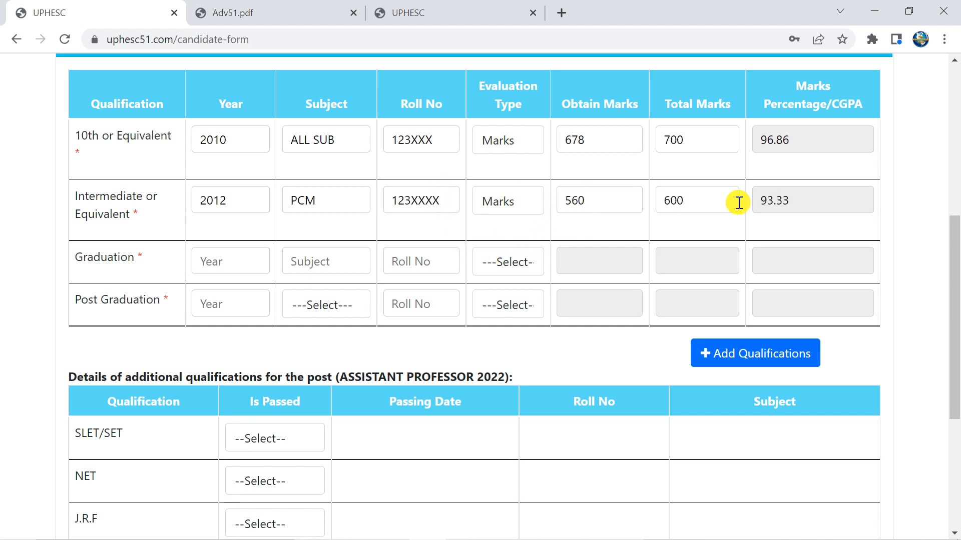
Fill the Graduation row with year 2015, subject MATHS, the roll number and evaluation type Marks
scroll(391, 206, down, 1)
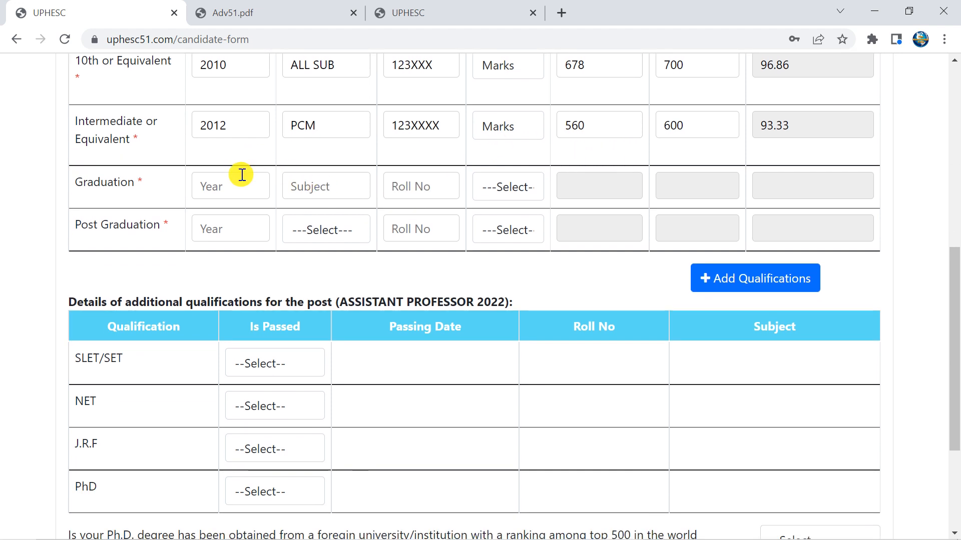
click(239, 183)
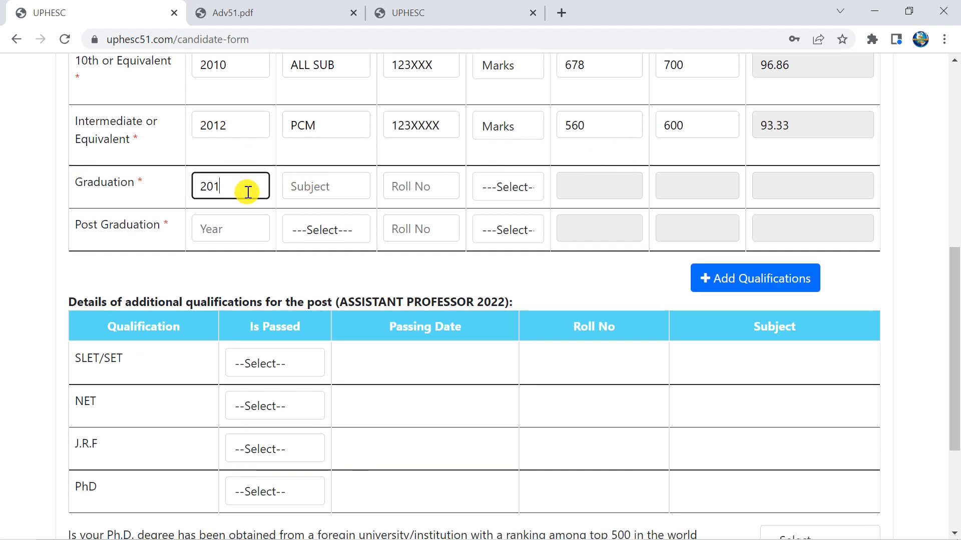
key(Tab)
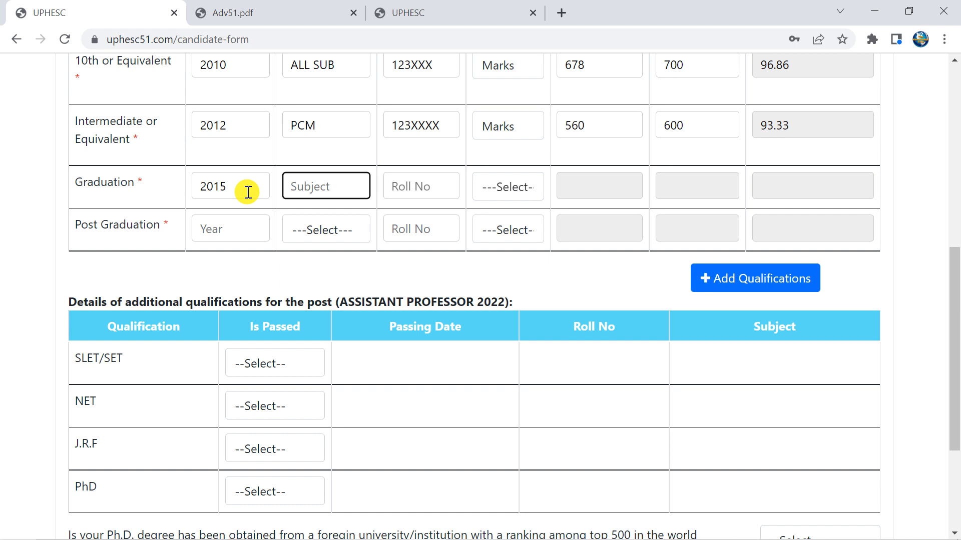
text(MATHS)
key(Tab)
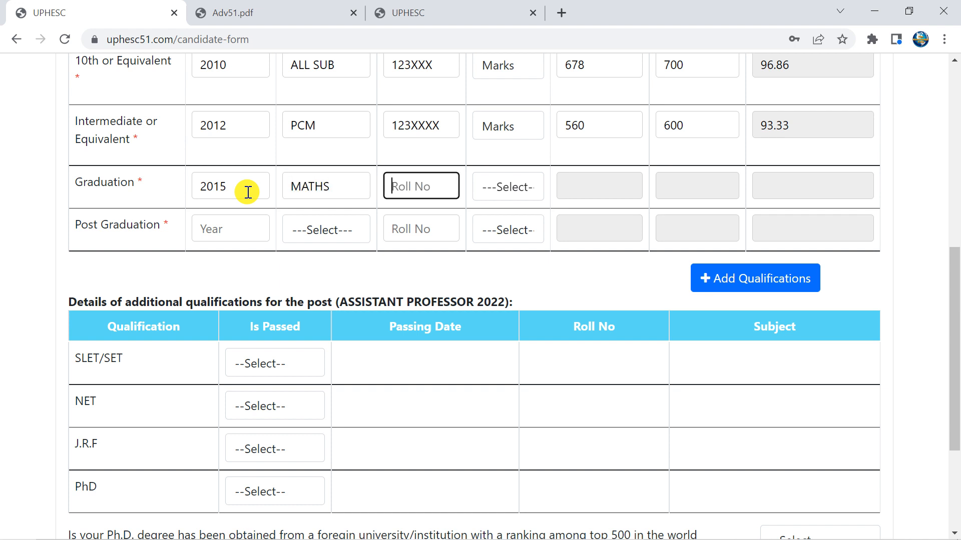
scroll(468, 250, up, 1)
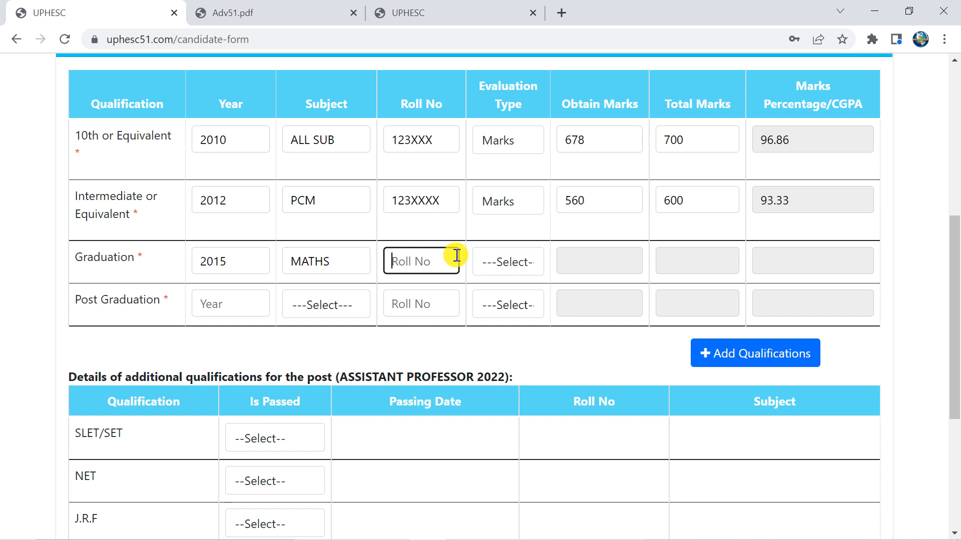
text(123XXXX)
click(525, 257)
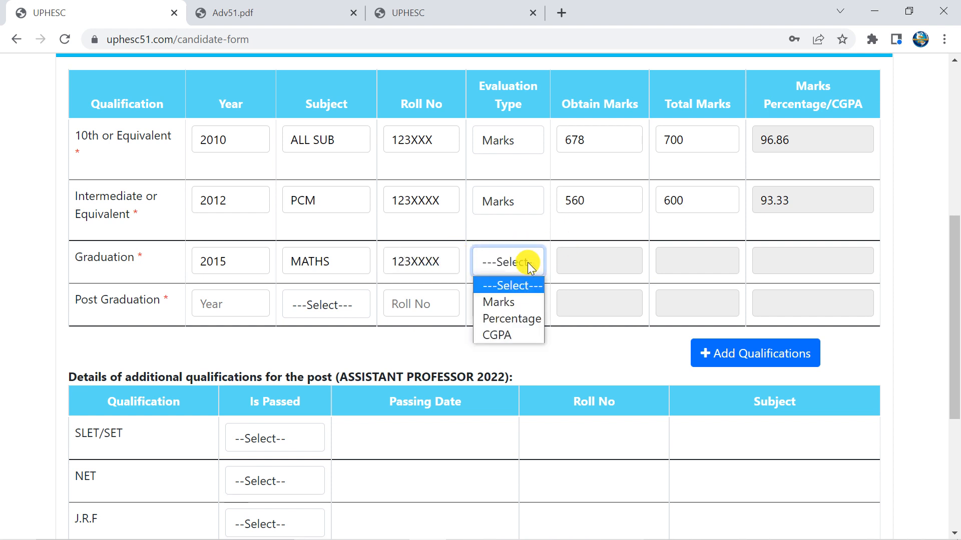
click(524, 305)
Enter Graduation marks as 670 out of 800, giving 83.75 percent
click(599, 265)
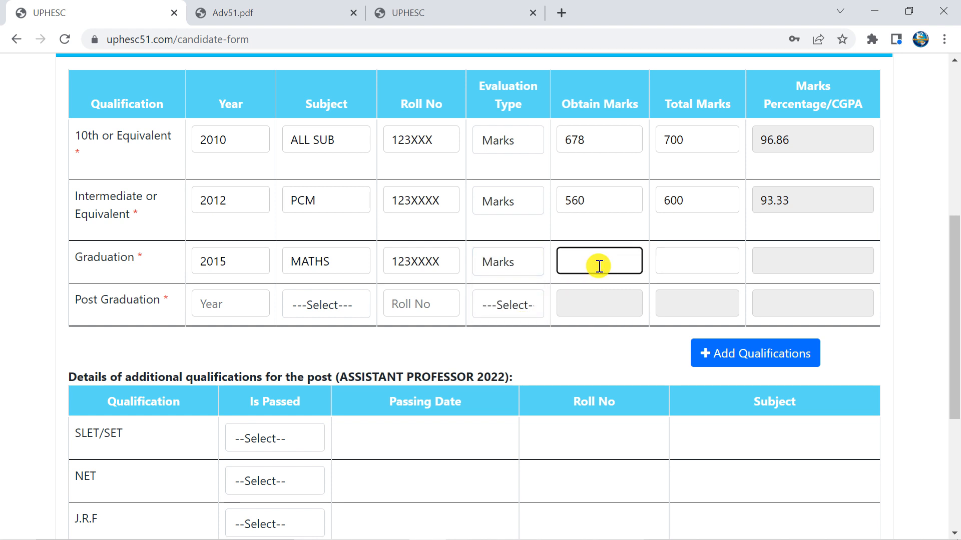
key(Tab)
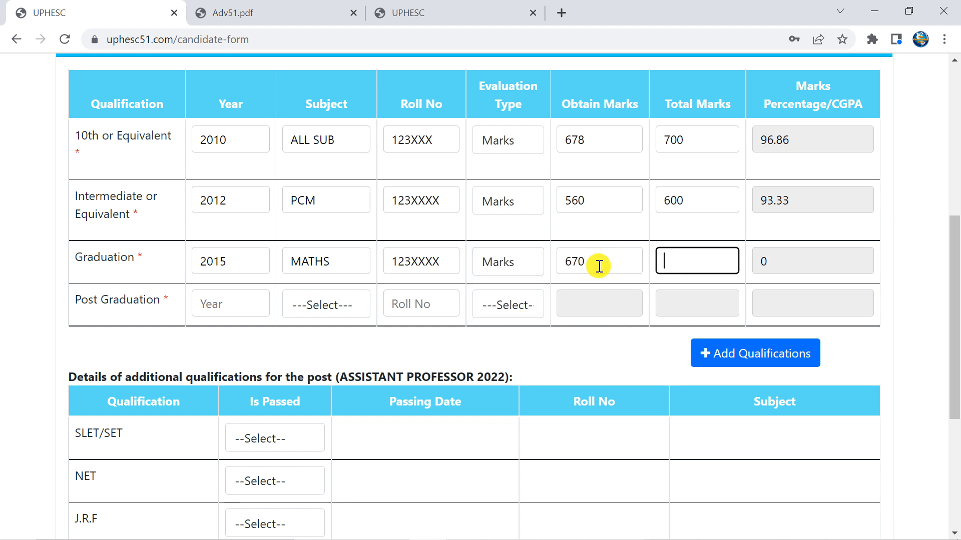
text(800)
key(Tab)
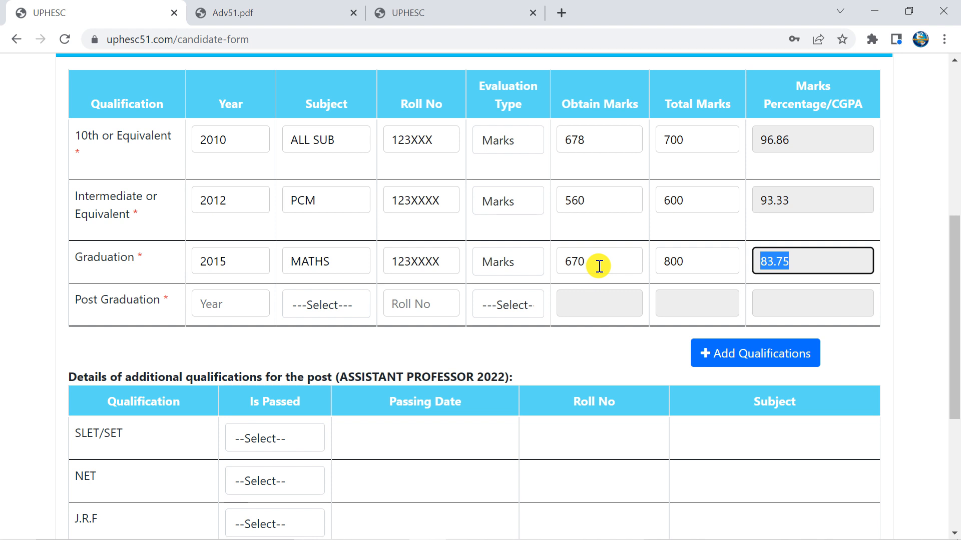
click(611, 306)
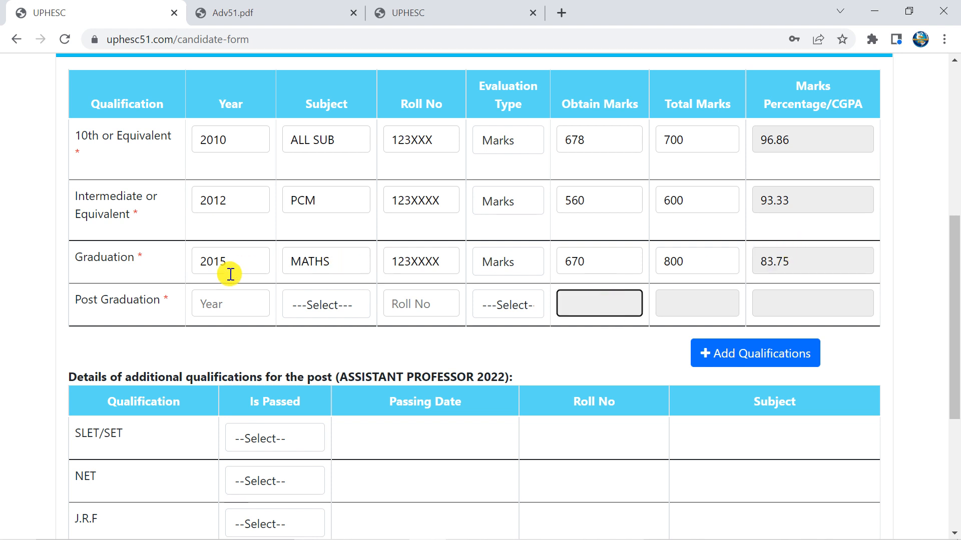
Fill the Post Graduation row with year 2019, subject Hindi and the roll number
click(230, 306)
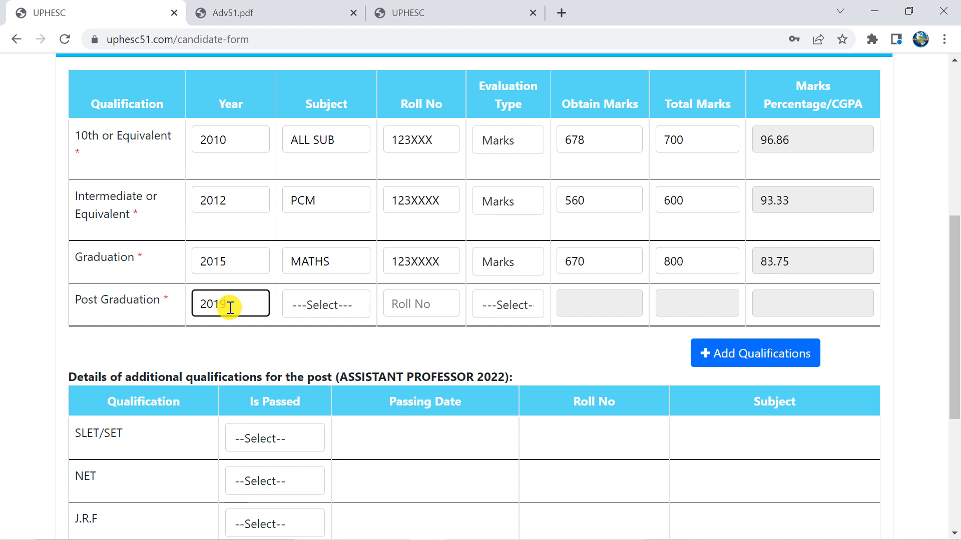
text(2019)
key(Tab)
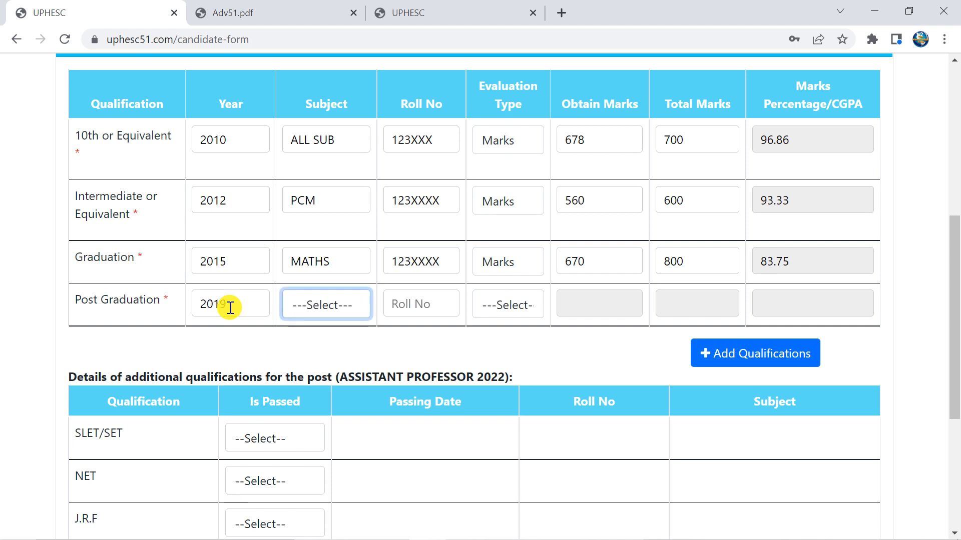
click(346, 299)
click(333, 345)
click(407, 304)
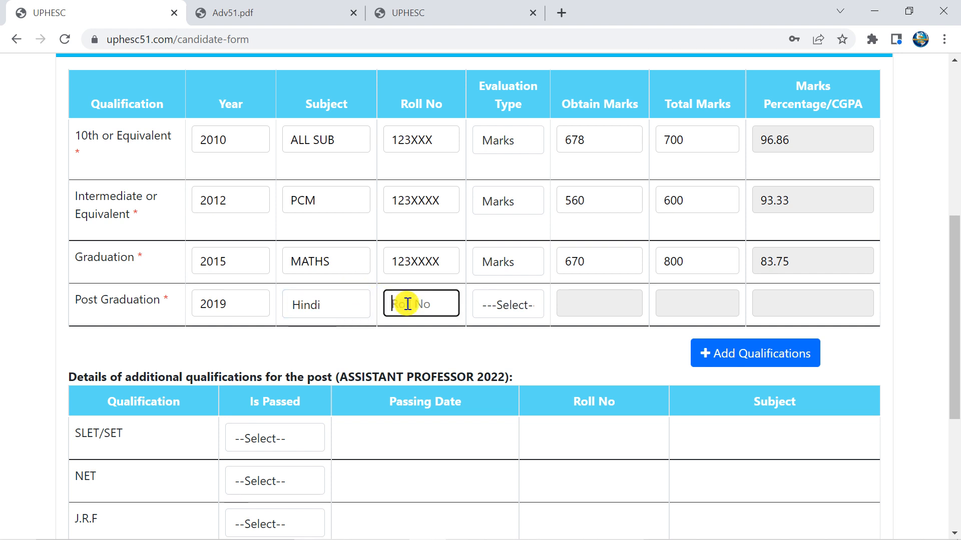
text(123XXXXX)
Set Post Graduation evaluation to Marks with 870 out of 900, giving 96.67 percent
click(499, 303)
click(497, 343)
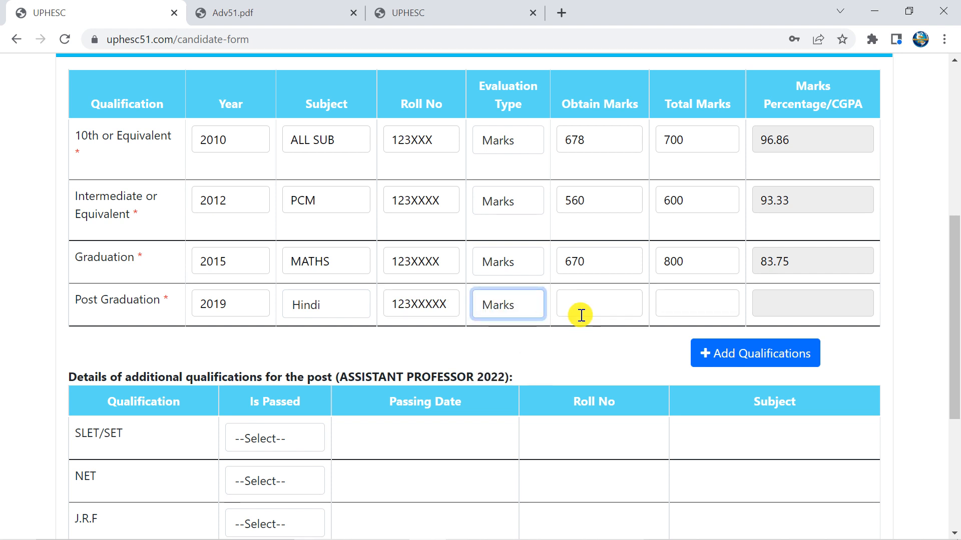
click(587, 310)
text(870)
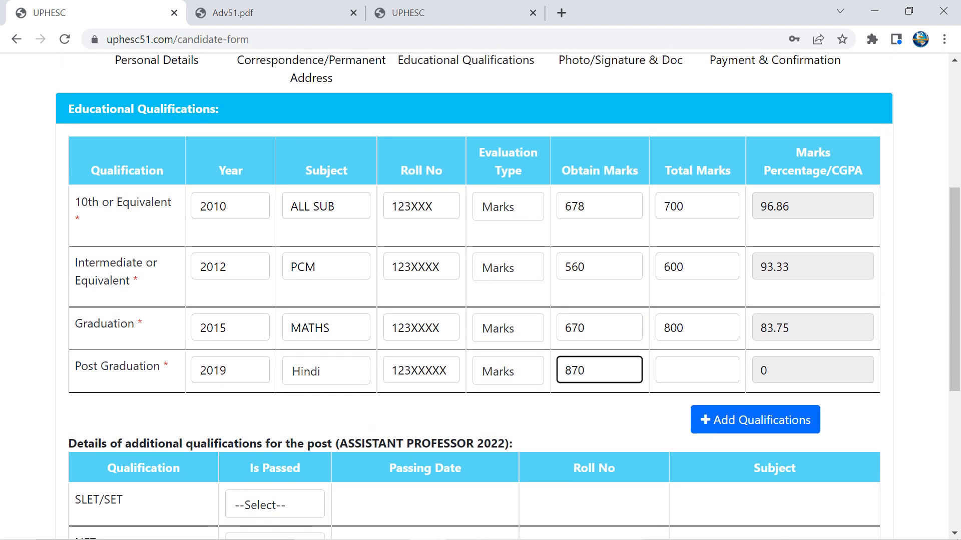
click(697, 370)
text(9)
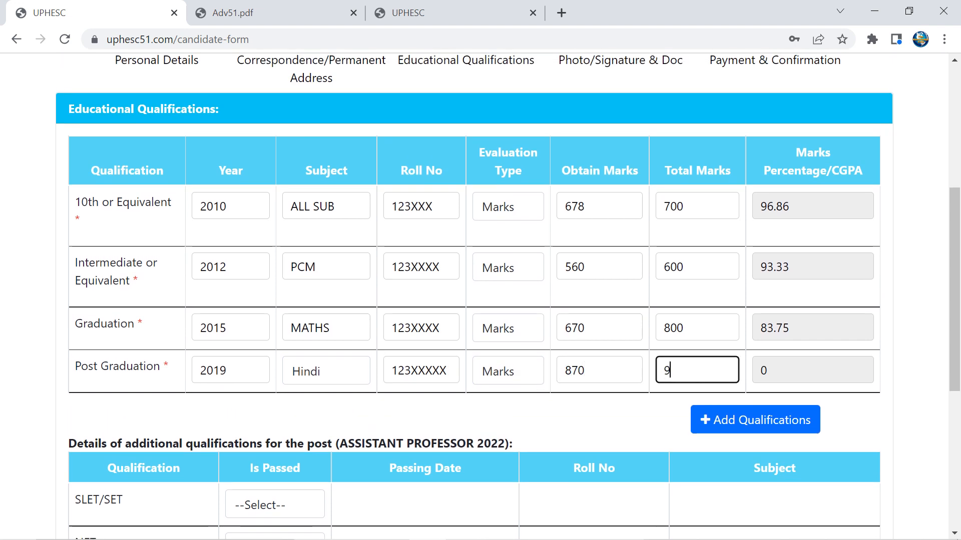
text(00)
click(590, 402)
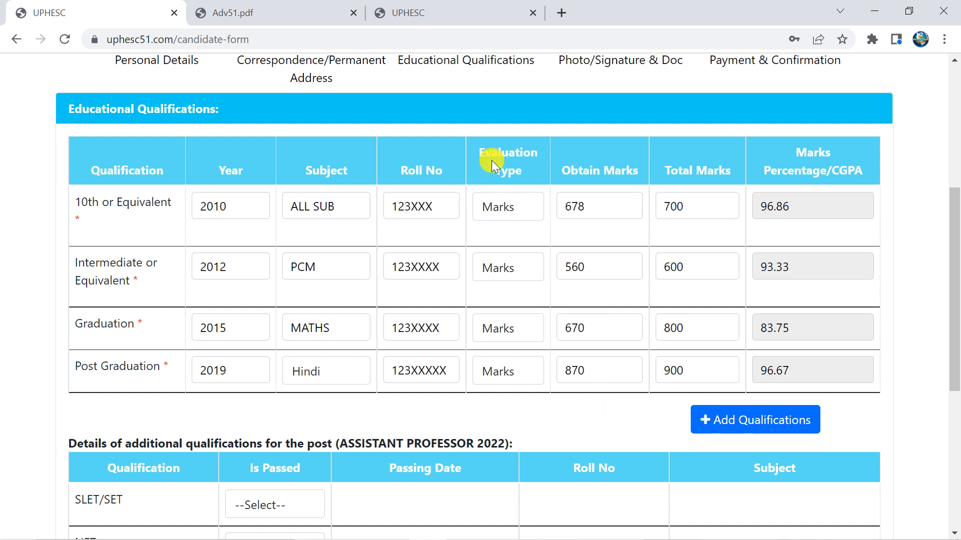
scroll(655, 296, down, 4)
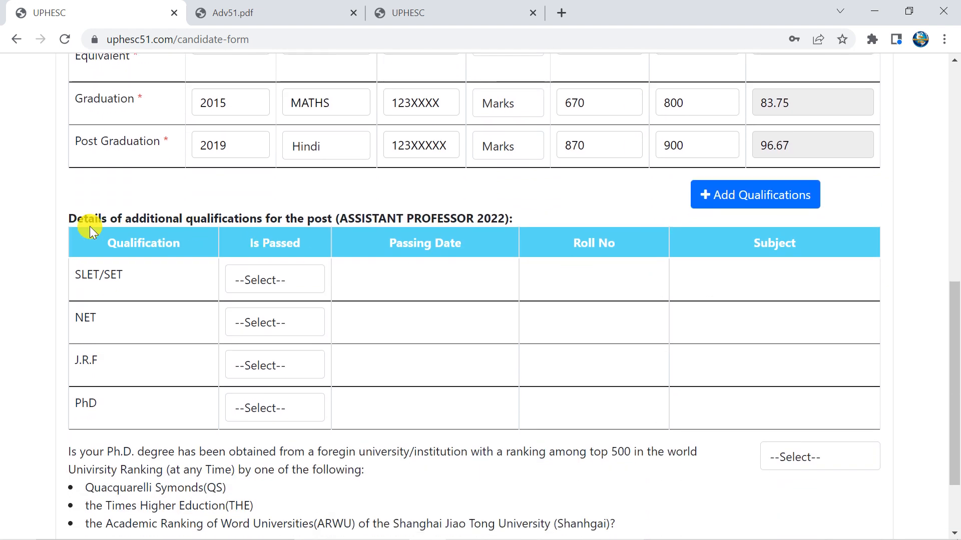
scroll(365, 270, down, 1)
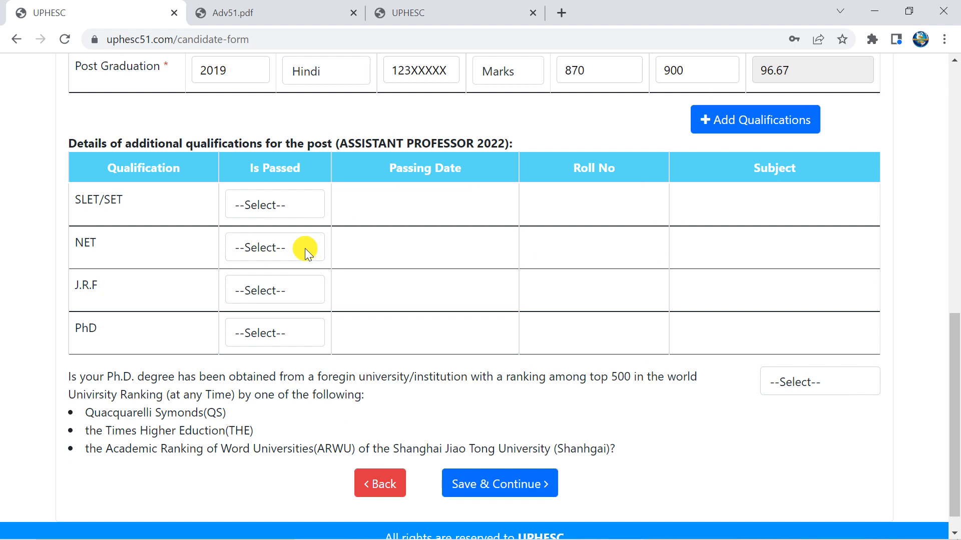
click(275, 335)
Mark the PhD as passed on 01/07/2022 with the roll number and subject HINDI
click(264, 374)
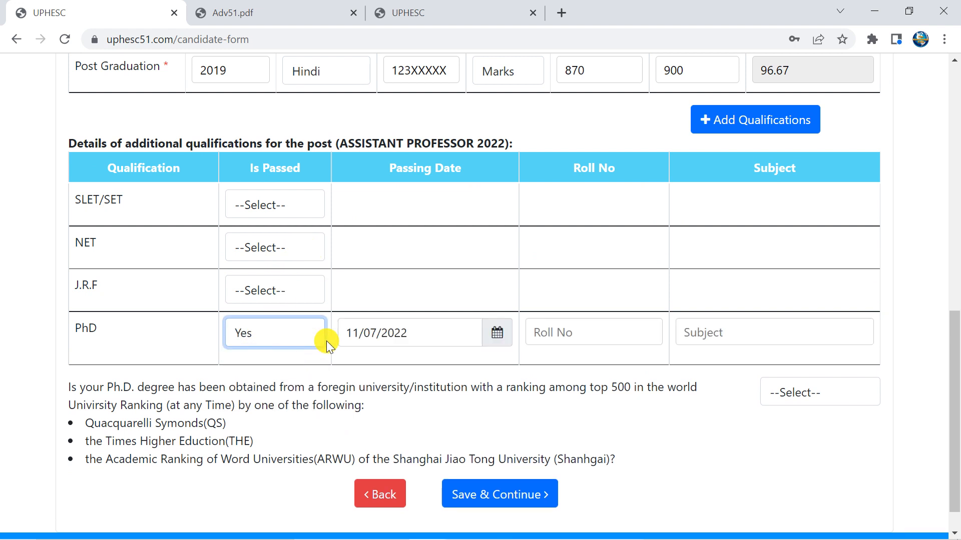
click(497, 333)
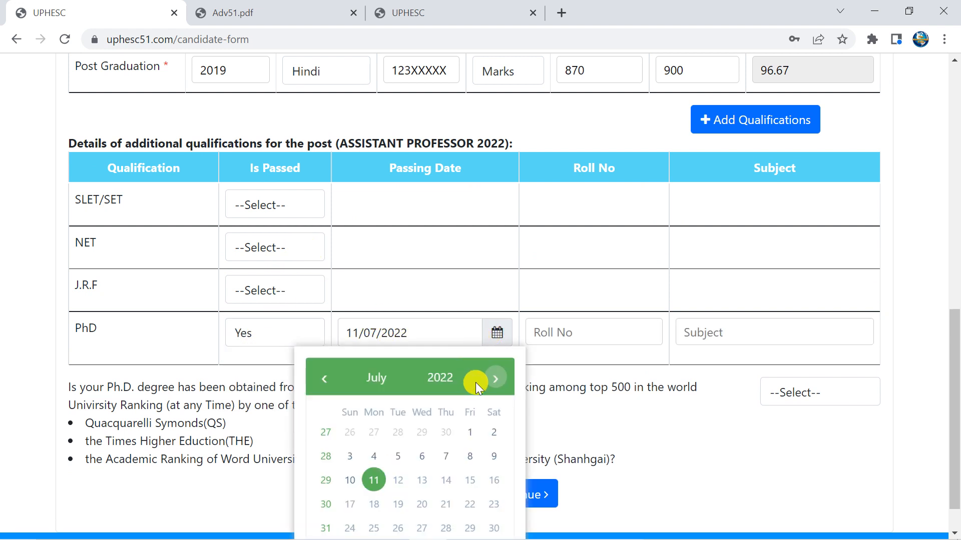
click(470, 432)
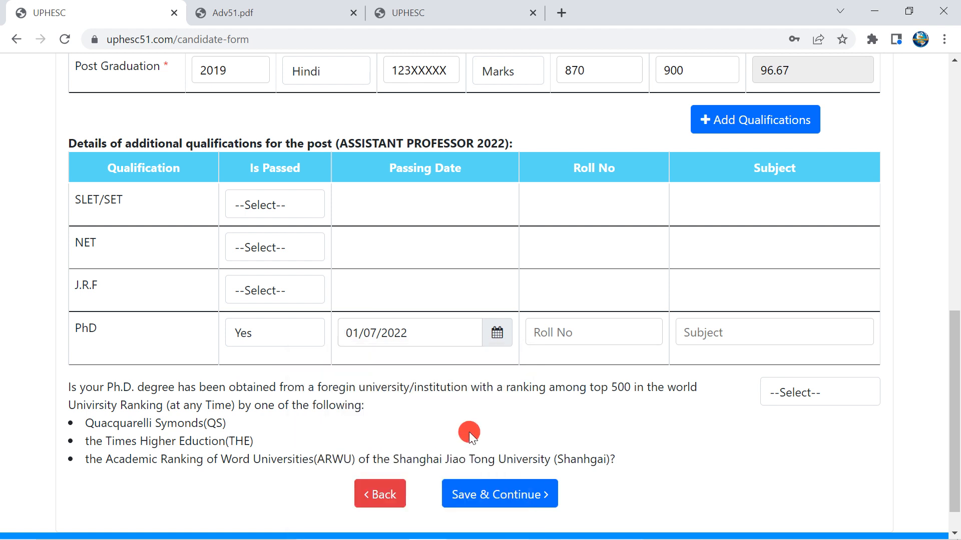
click(592, 336)
text(1)
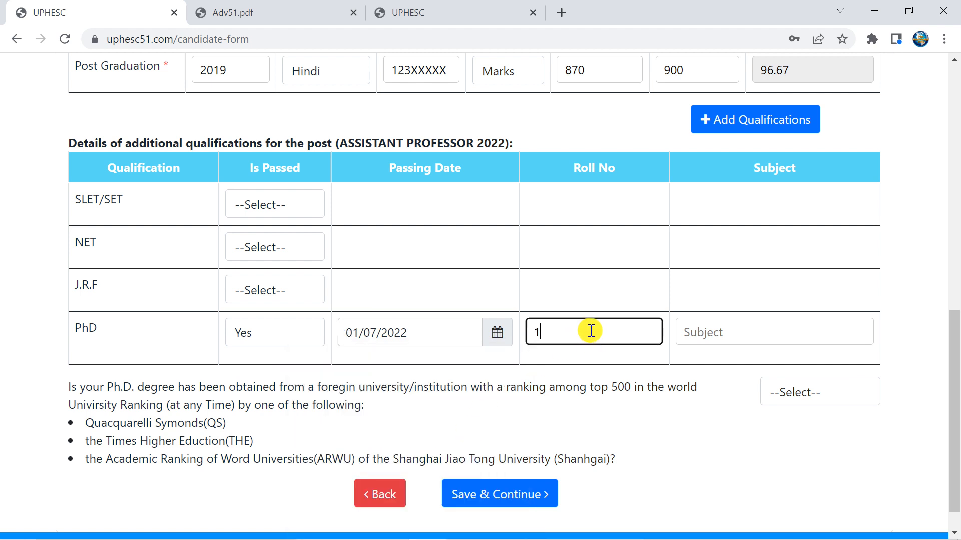
text(23XXXX)
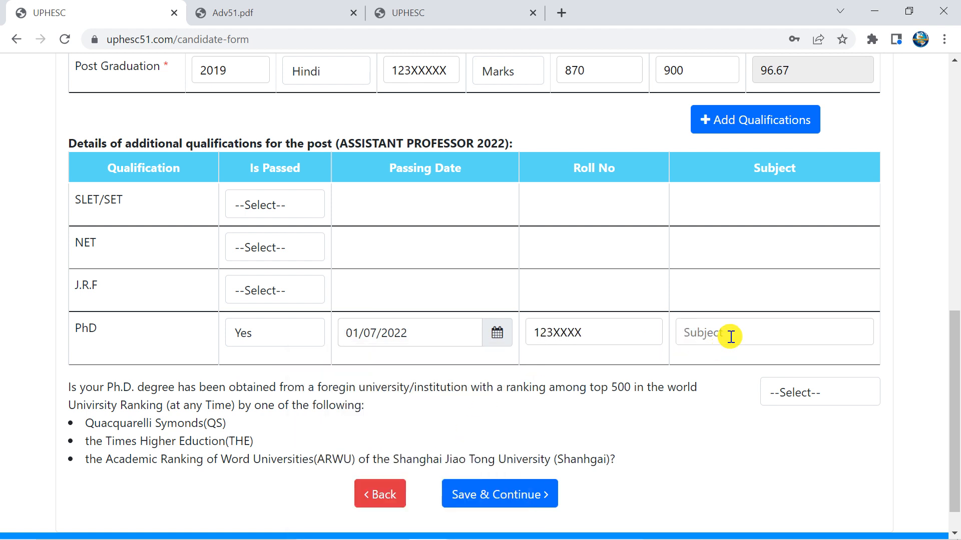
click(730, 336)
text(I)
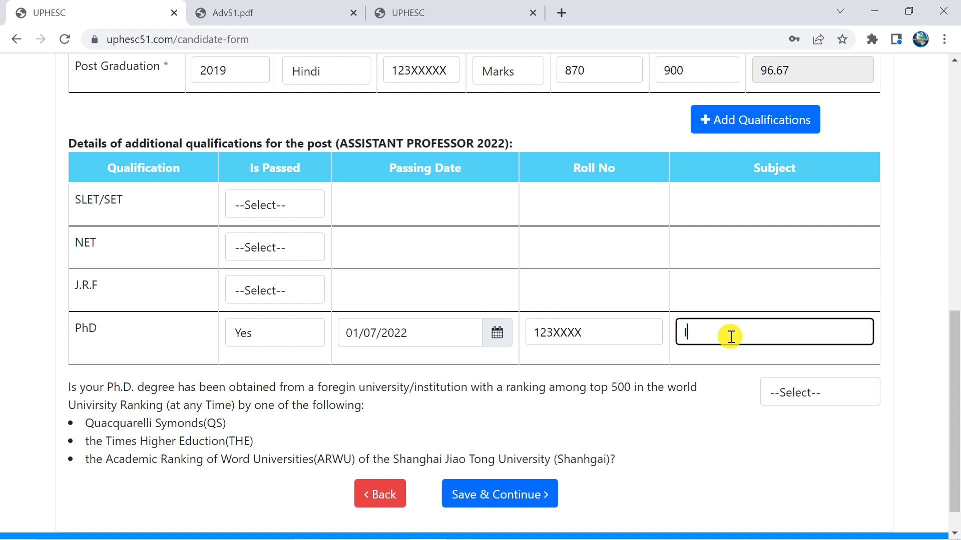
key(BackSpace)
text(HINDI)
Answer Yes to the top-500 ranking question and save the qualifications
scroll(211, 356, down, 1)
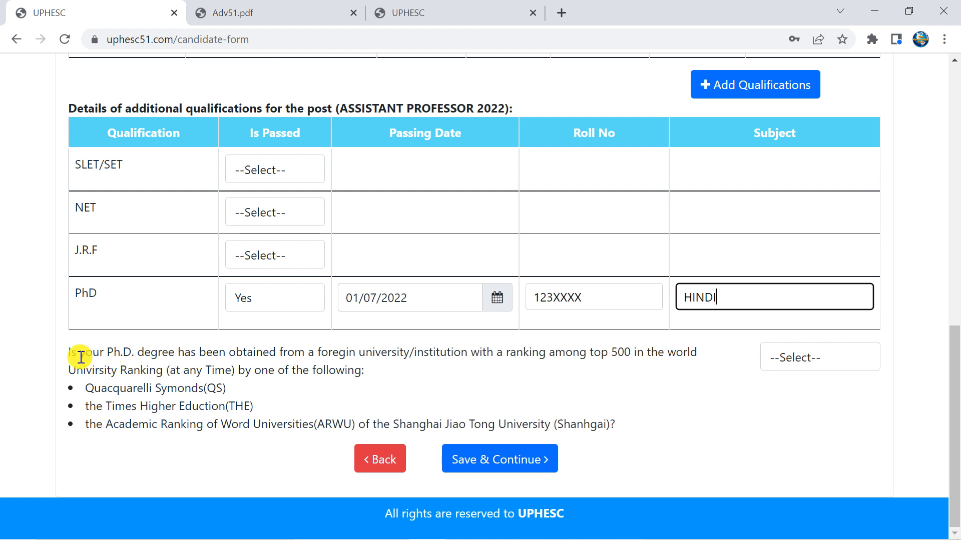
drag(79, 353, 369, 352)
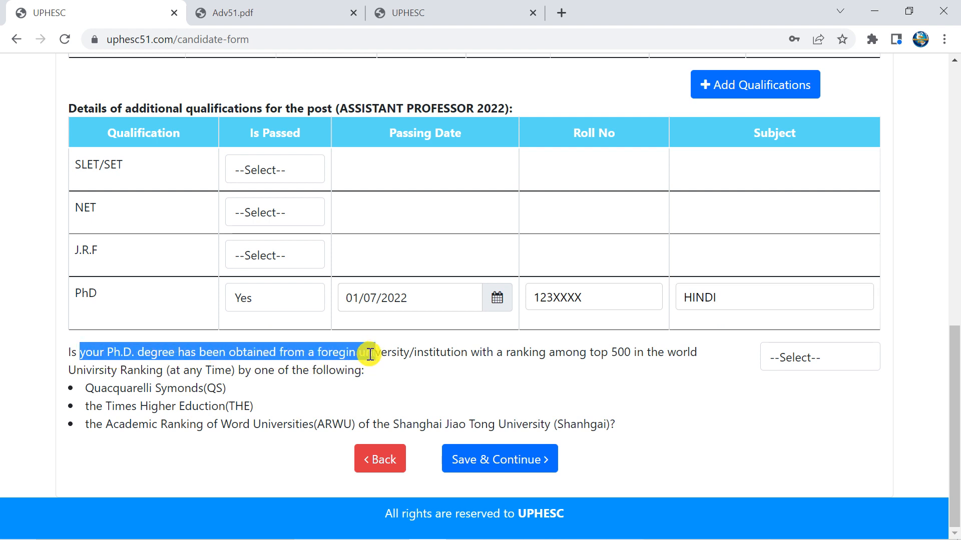
click(371, 349)
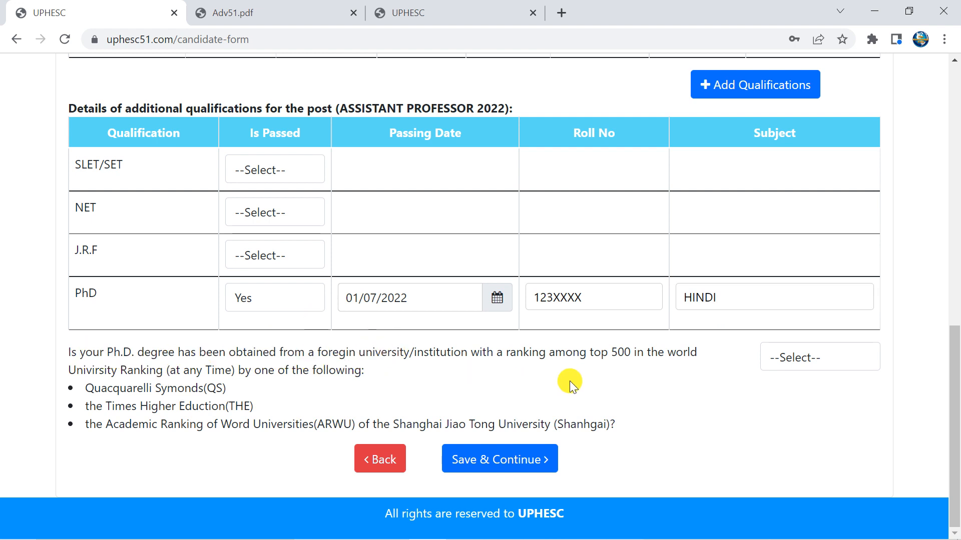
click(807, 356)
click(796, 397)
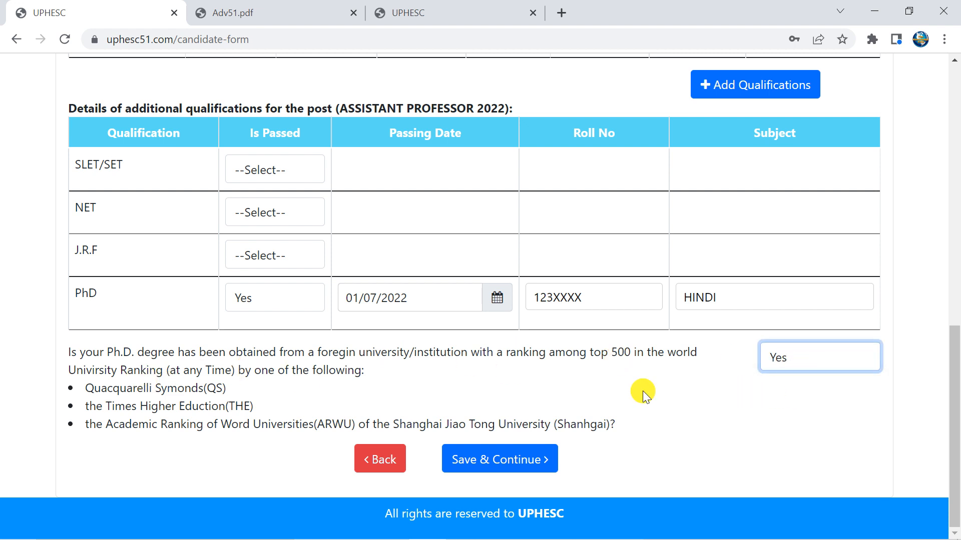
click(488, 461)
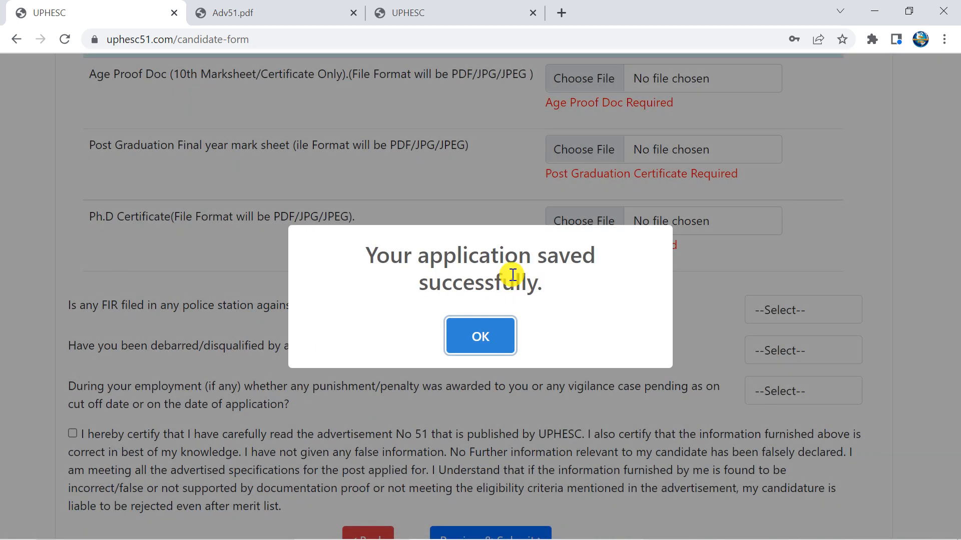
Dismiss the saved-successfully message and choose the age proof document file
click(471, 330)
scroll(471, 330, up, 3)
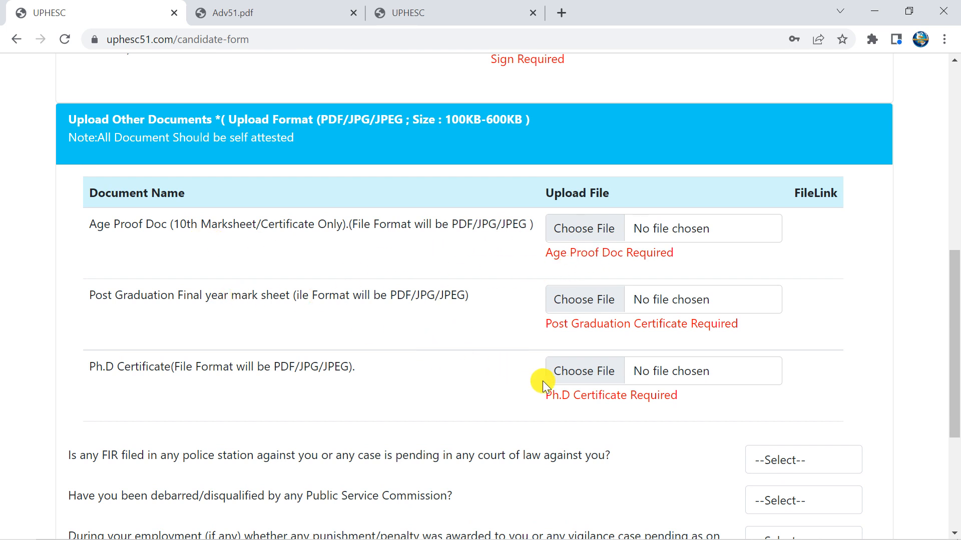
scroll(509, 395, down, 1)
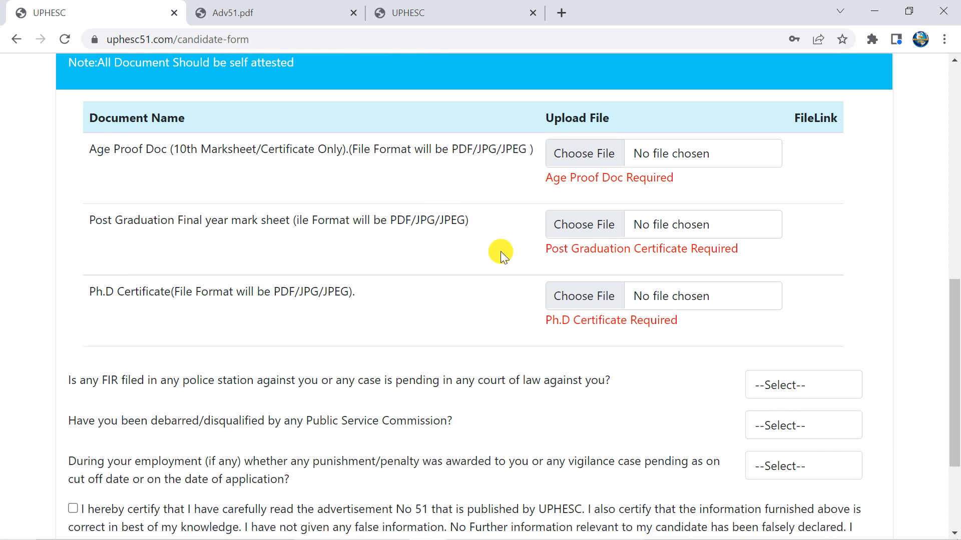
scroll(478, 295, down, 1)
scroll(479, 300, up, 1)
click(668, 161)
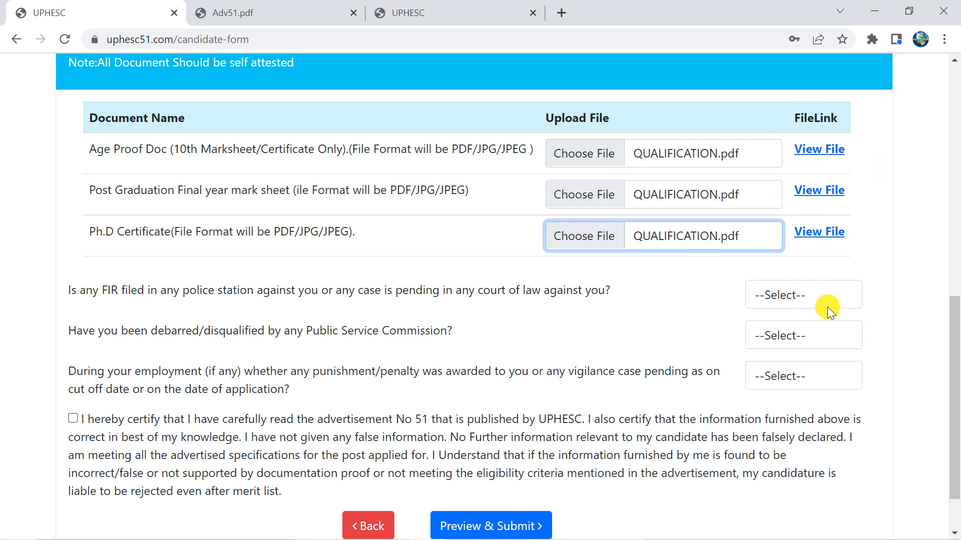
Answer No to the FIR, debarment and penalty questions and accept the certification
click(841, 301)
click(815, 348)
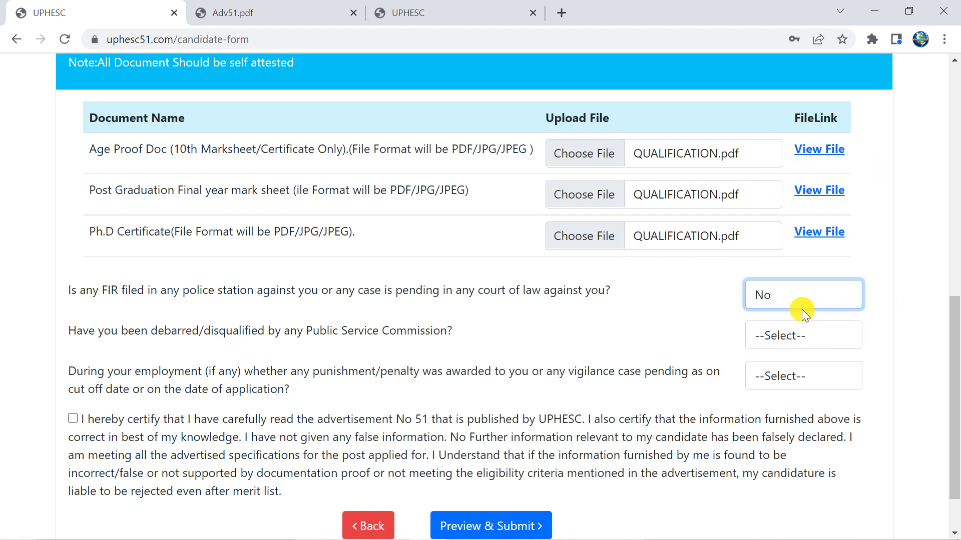
click(763, 337)
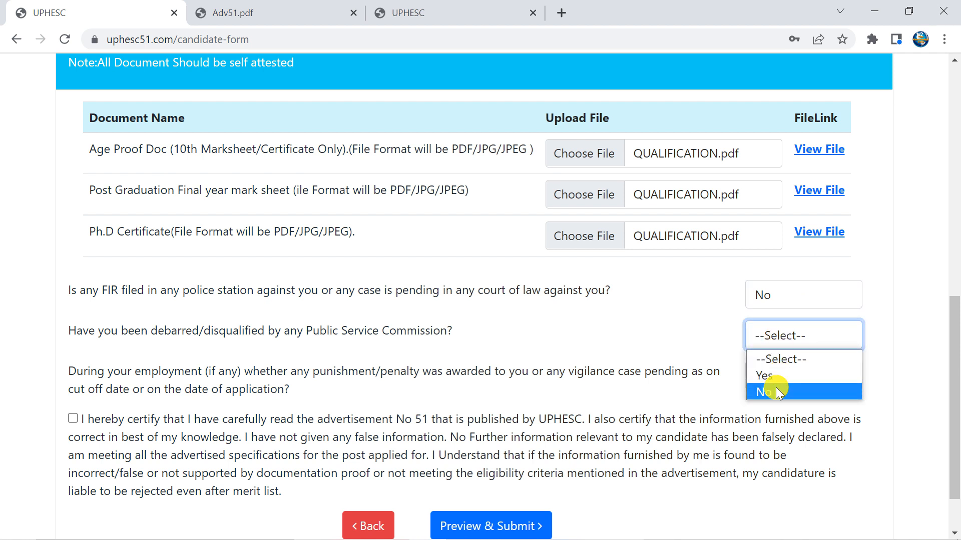
click(776, 388)
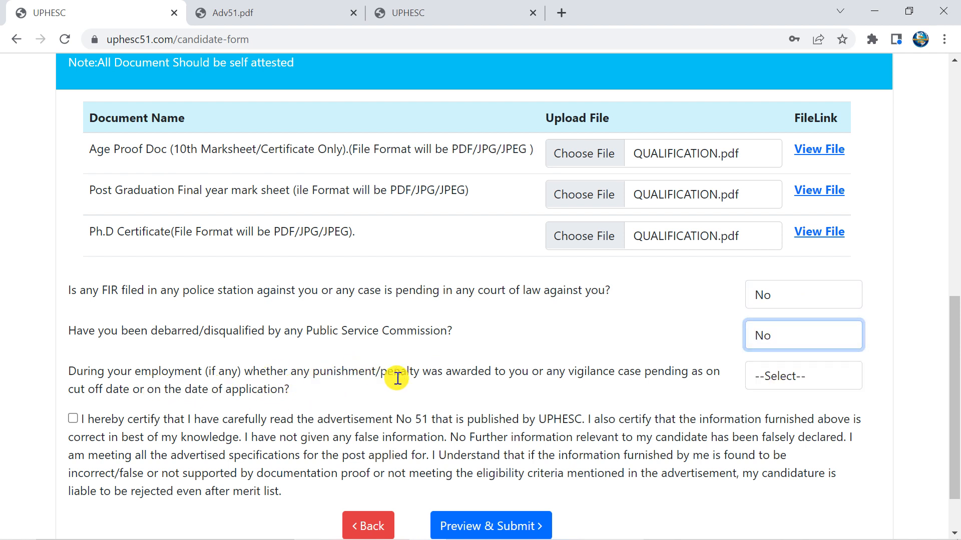
click(758, 383)
click(763, 433)
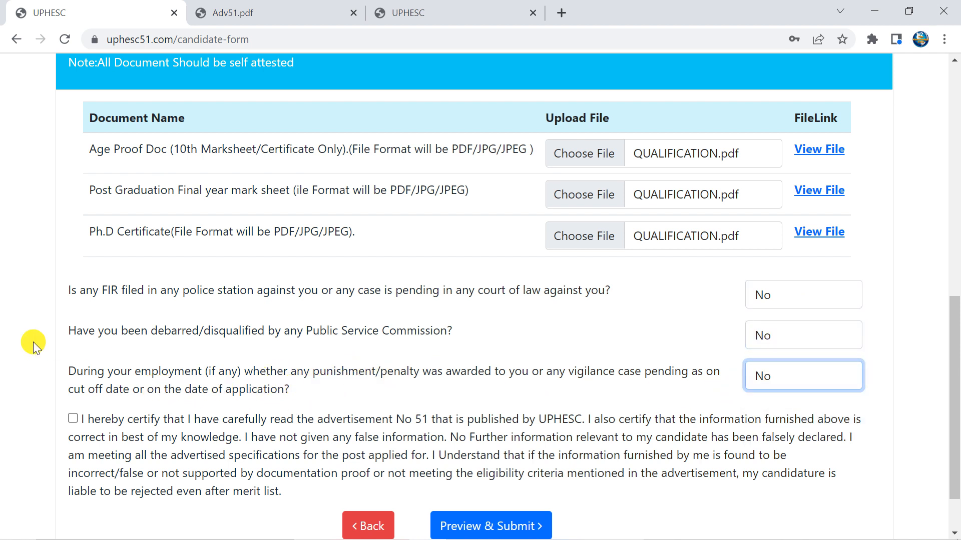
scroll(35, 343, down, 1)
click(73, 351)
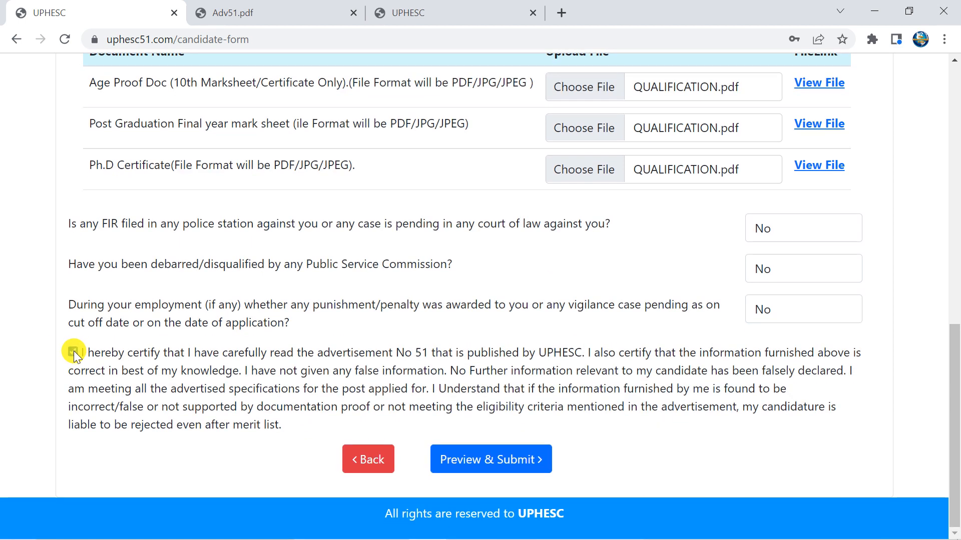
Try Preview & Submit, which flags the photo and signature as still required
click(476, 457)
scroll(471, 440, down, 5)
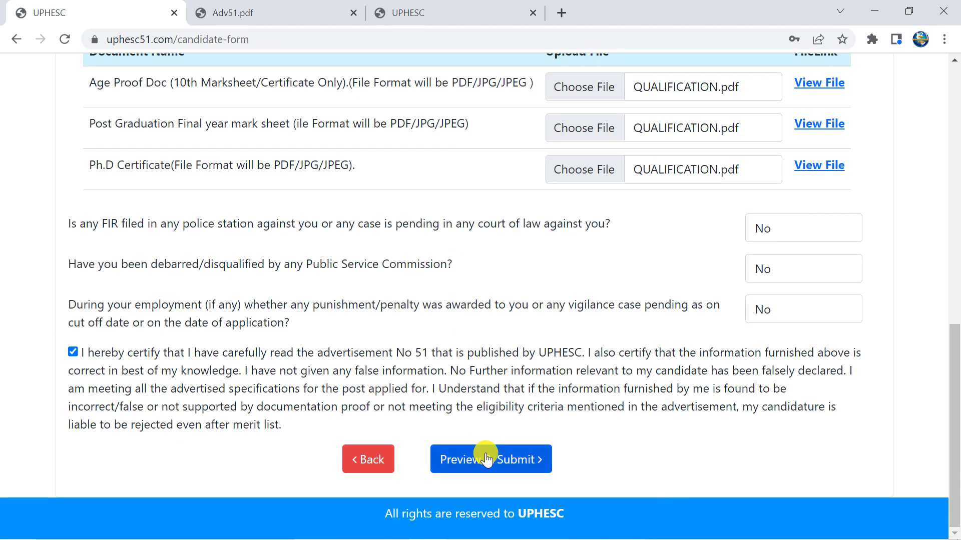
click(485, 456)
scroll(495, 444, down, 5)
click(467, 446)
scroll(462, 422, up, 3)
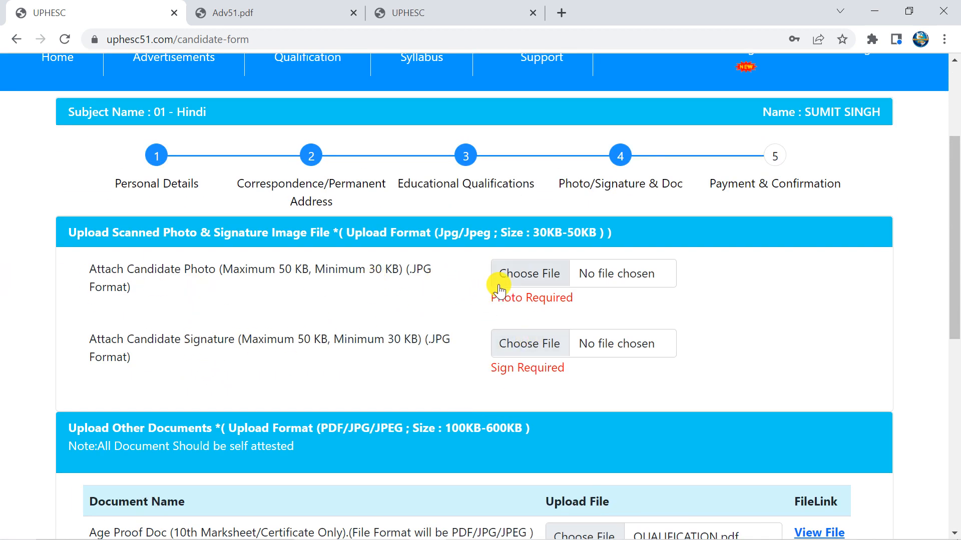
Note the 30–50 KB photo size limit and attach the passport photo and signature JPGs
drag(279, 275, 310, 272)
drag(368, 270, 399, 271)
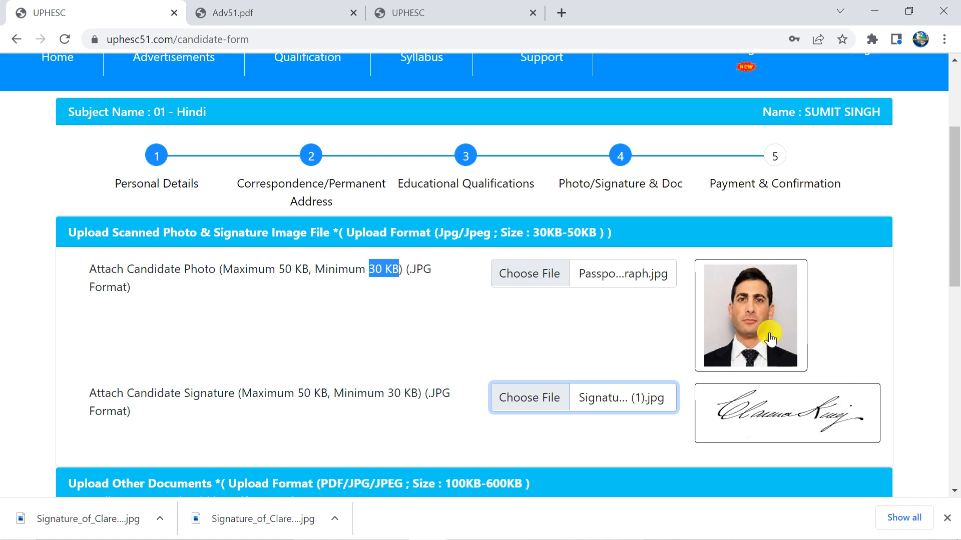
scroll(523, 303, down, 1)
scroll(525, 301, up, 4)
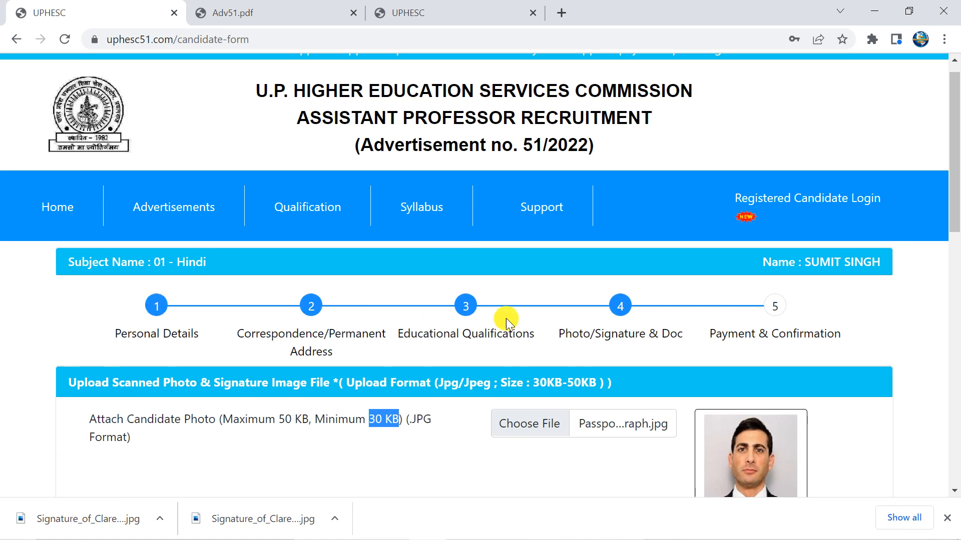
scroll(532, 371, down, 15)
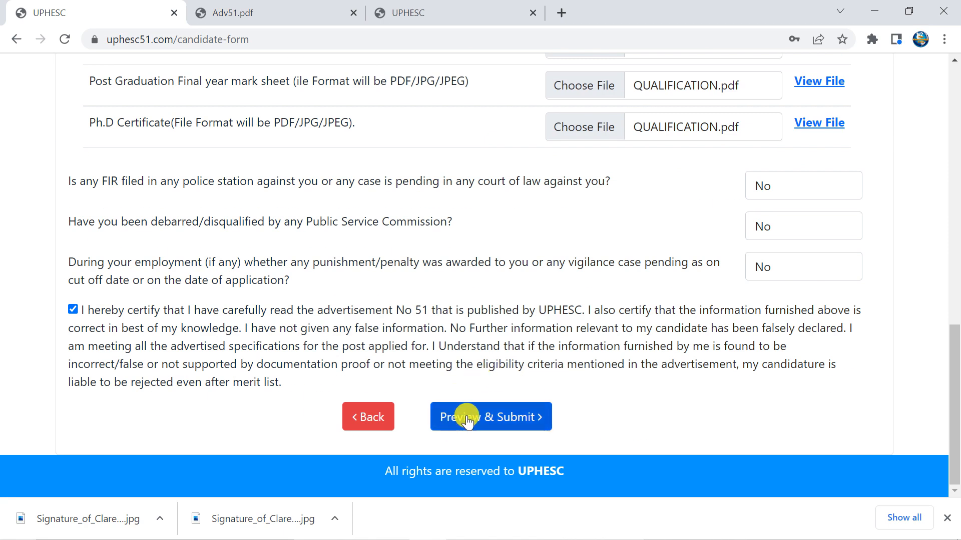
Open the application preview and close the downloads bar
click(467, 418)
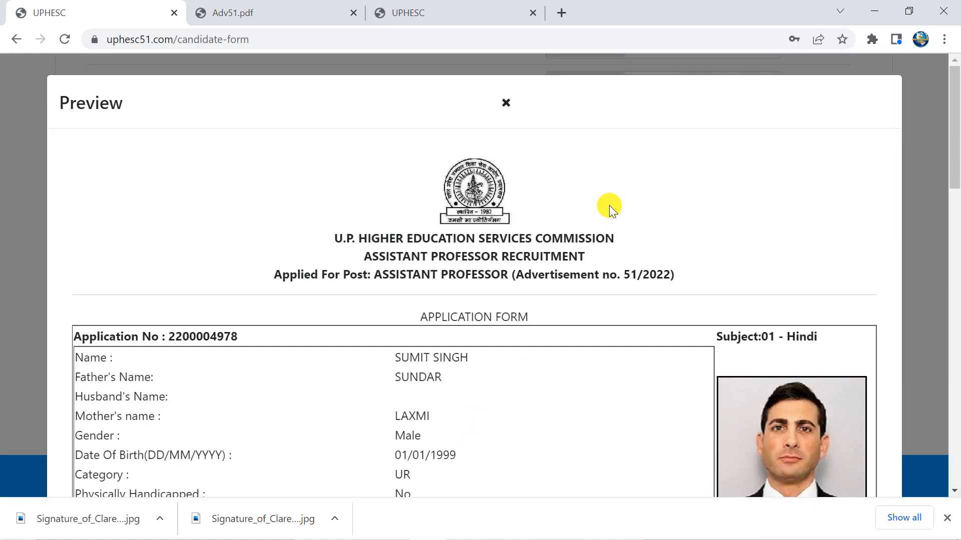
scroll(607, 211, down, 2)
scroll(608, 212, down, 20)
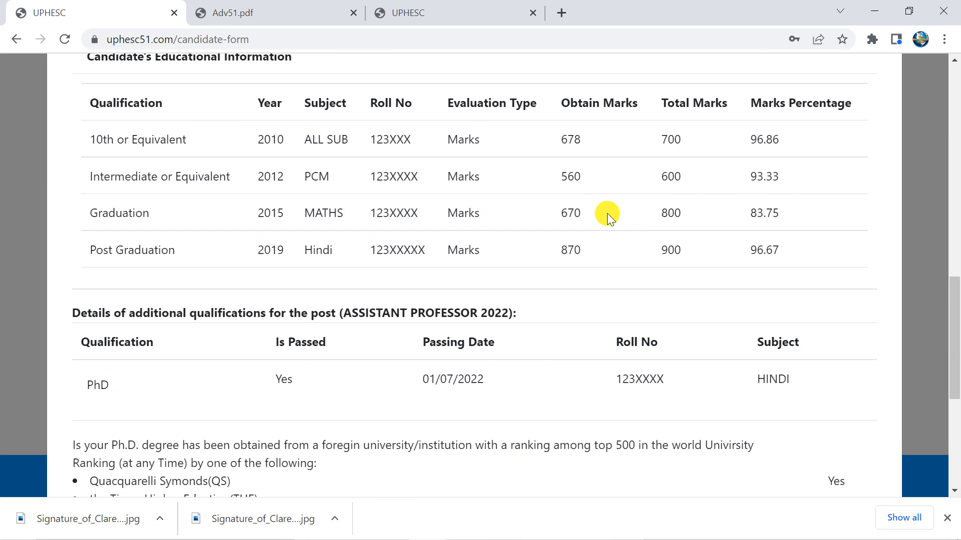
scroll(607, 234, down, 3)
scroll(611, 257, up, 7)
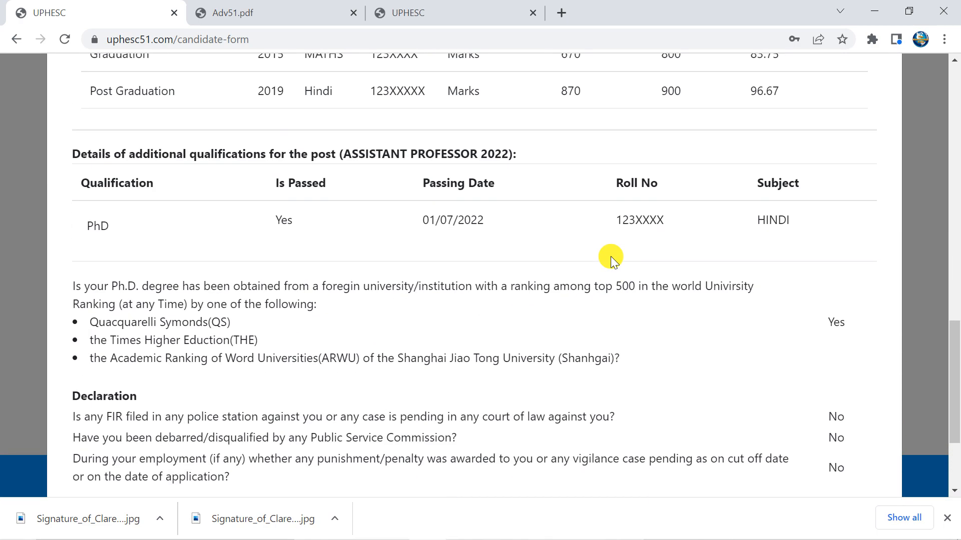
scroll(611, 257, down, 6)
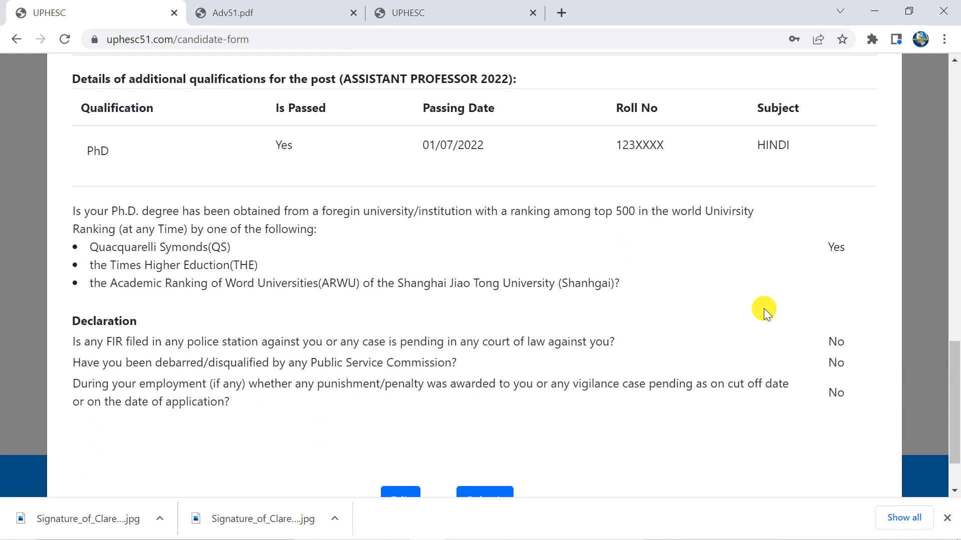
click(947, 517)
Review the rest of the preview and submit the application
scroll(626, 284, up, 5)
scroll(626, 283, up, 10)
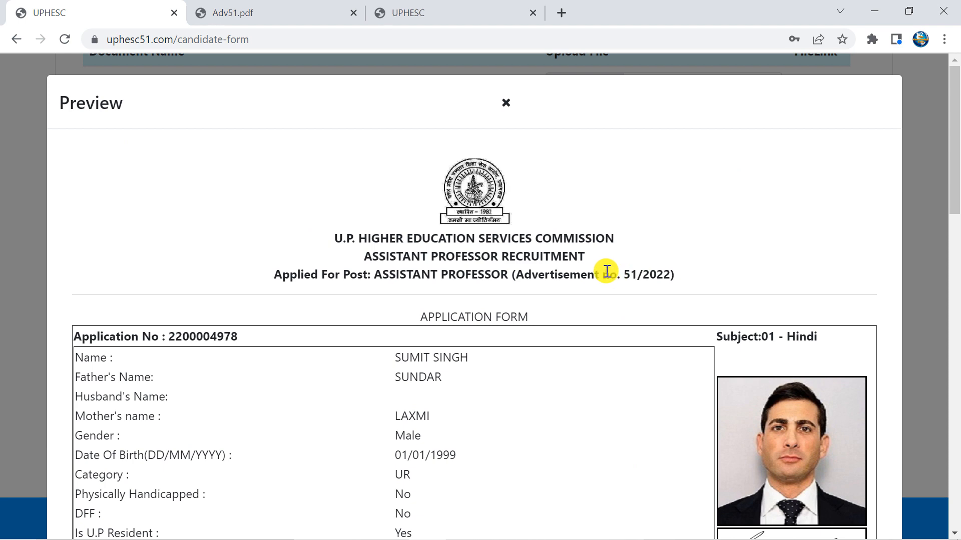
scroll(605, 271, down, 10)
scroll(606, 271, down, 10)
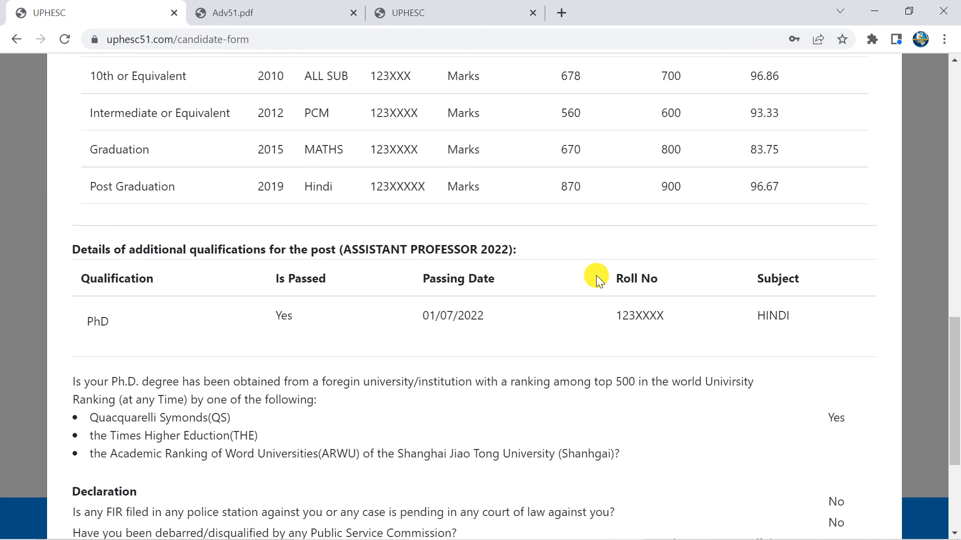
click(400, 467)
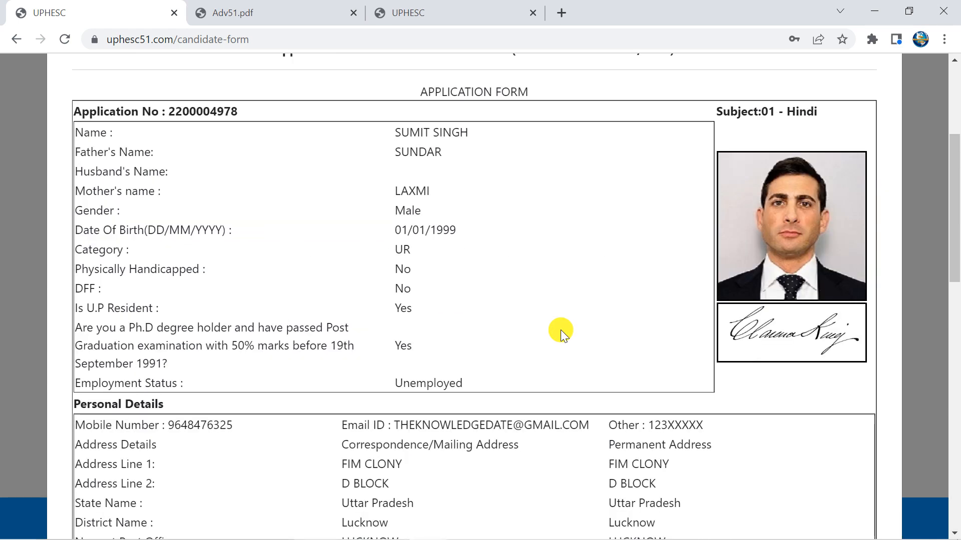
scroll(561, 329, down, 8)
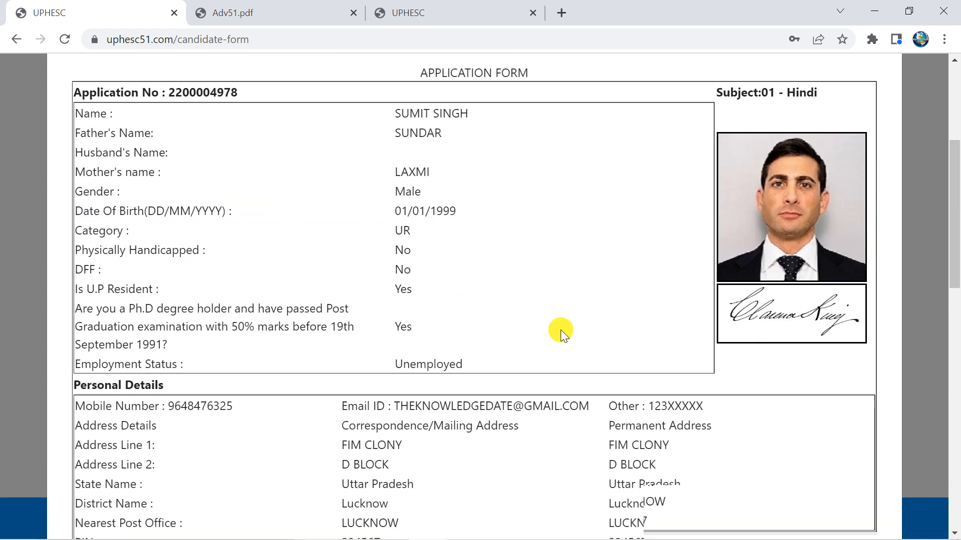
scroll(554, 329, down, 4)
click(484, 467)
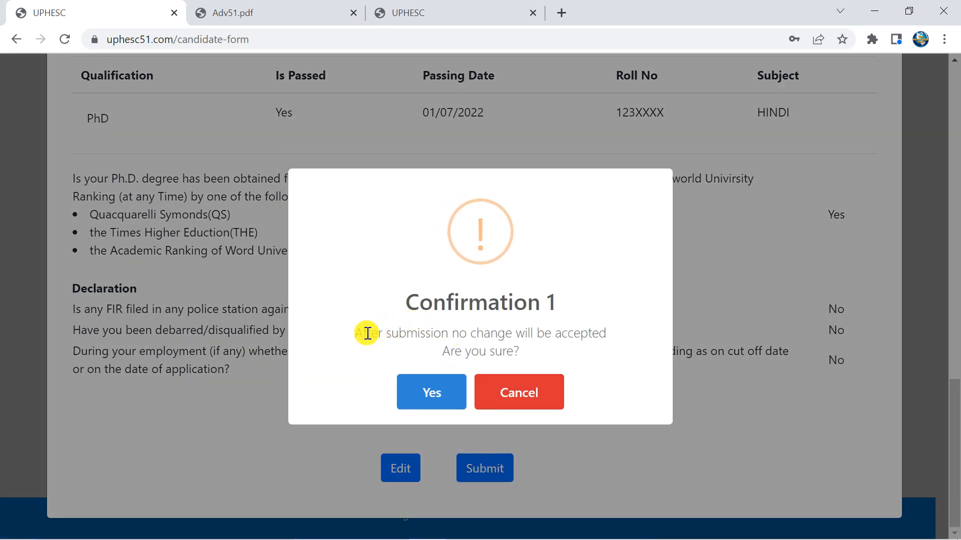
Confirm all three warnings that no changes are accepted after submission
drag(367, 335, 571, 336)
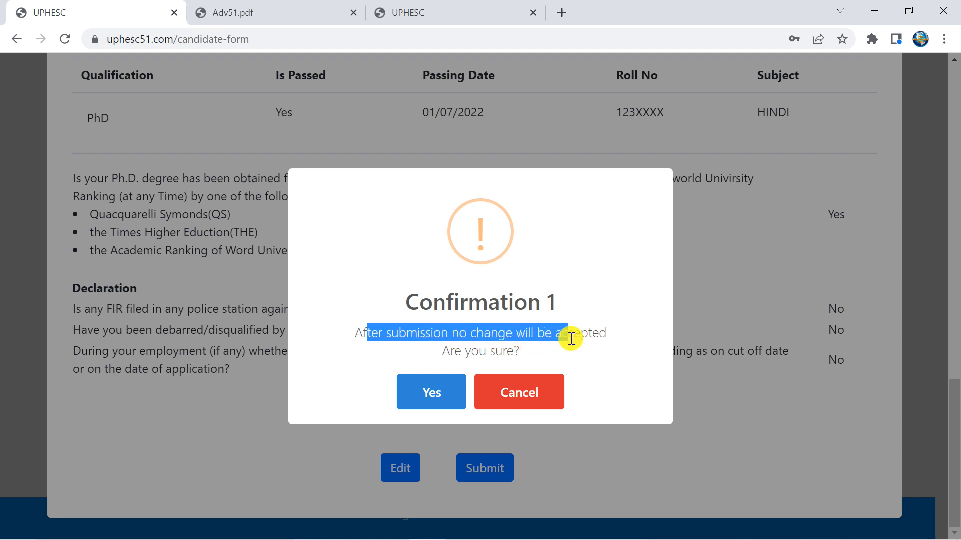
click(571, 336)
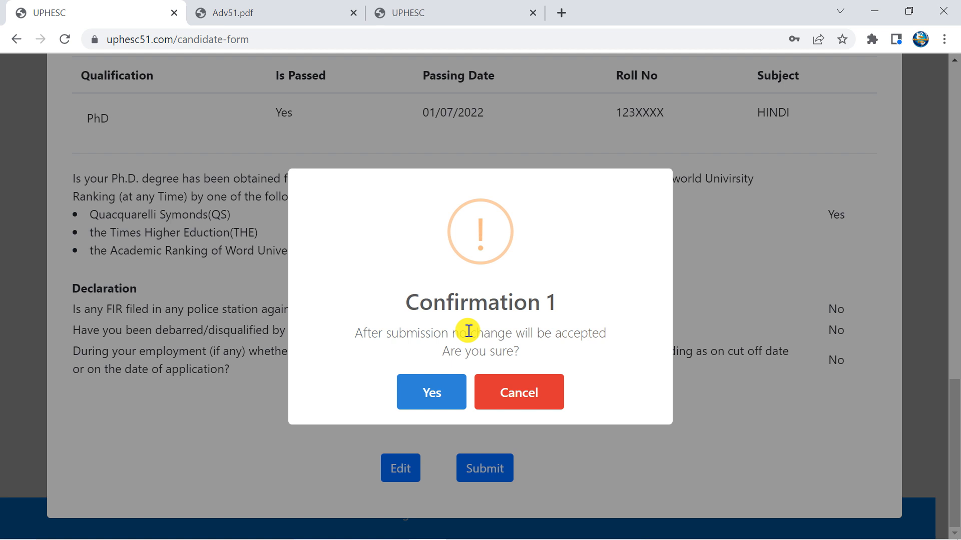
click(433, 392)
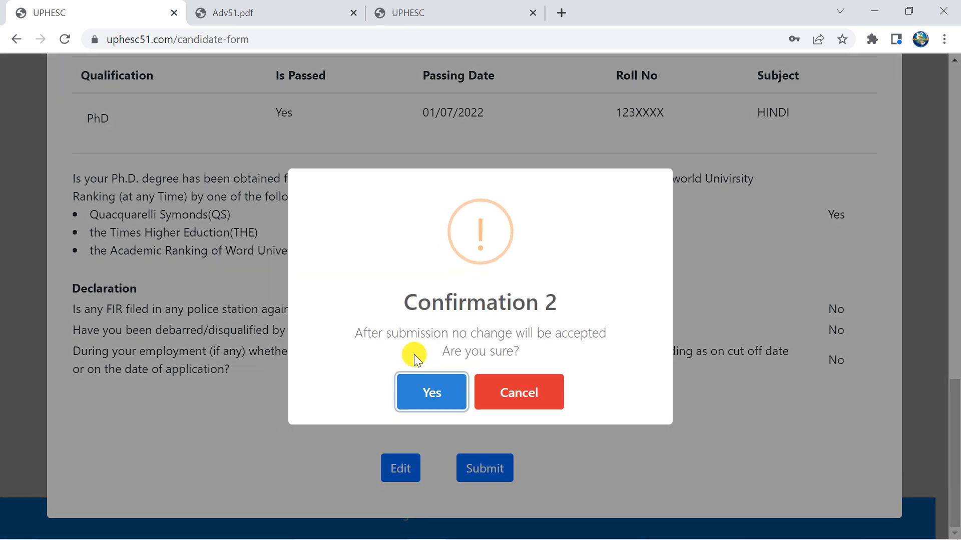
click(433, 390)
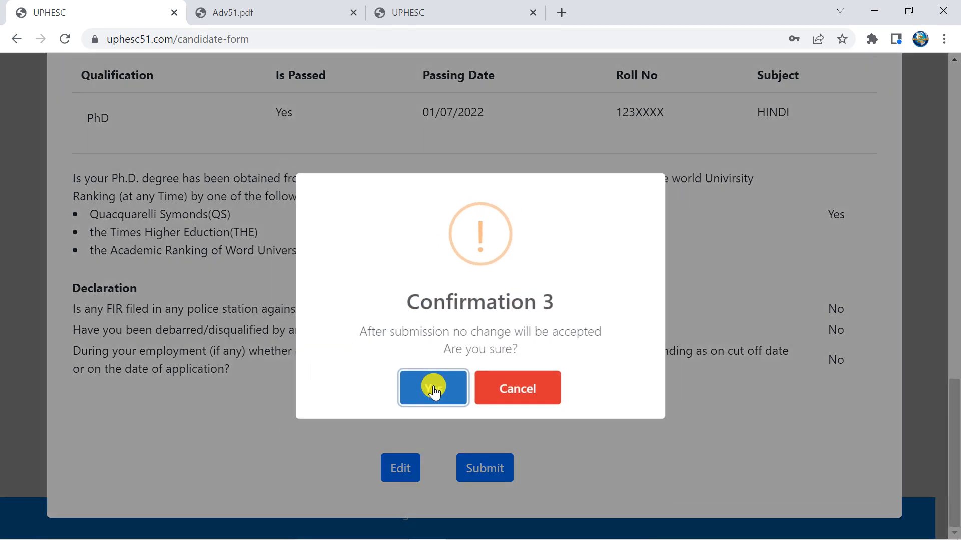
click(433, 390)
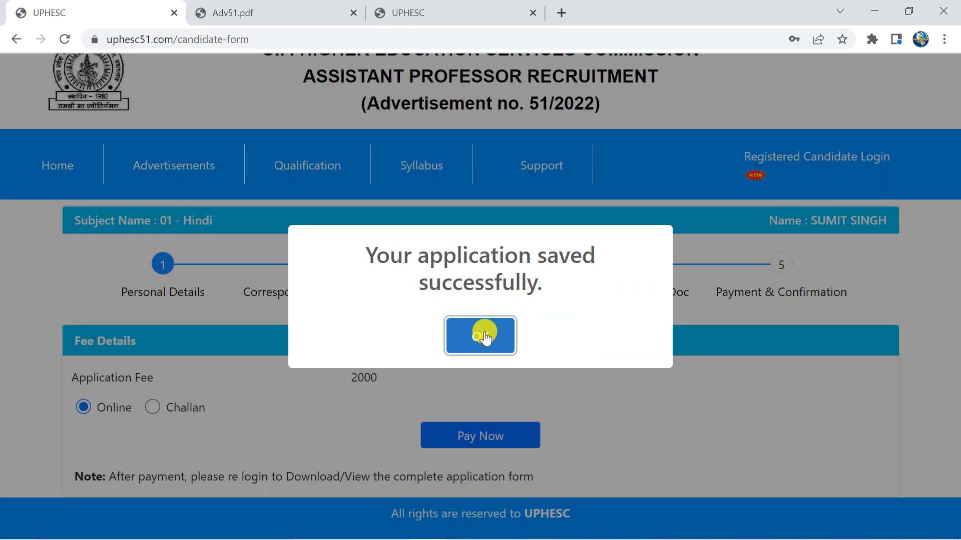
Pay the 2000 application fee online and accept the redirect to the payment gateway
click(485, 338)
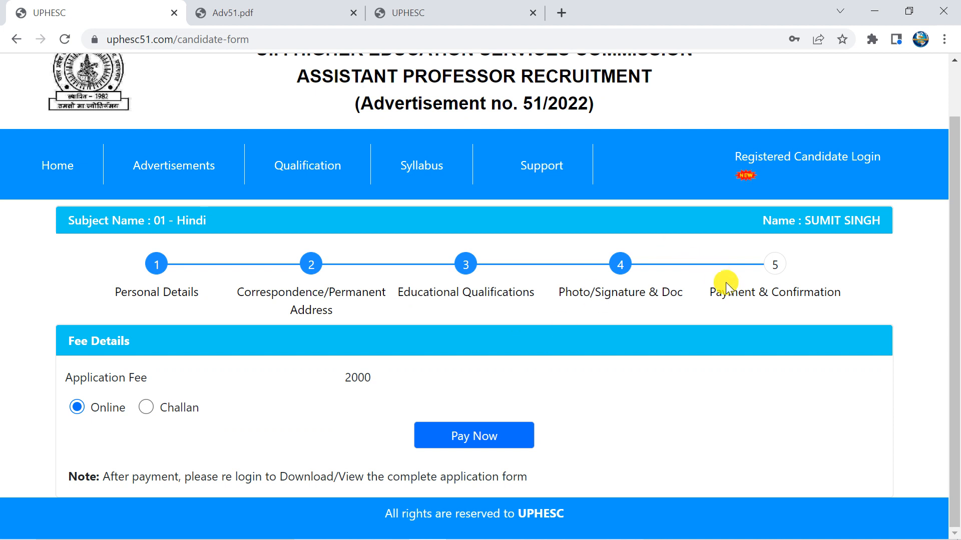
drag(709, 292, 839, 295)
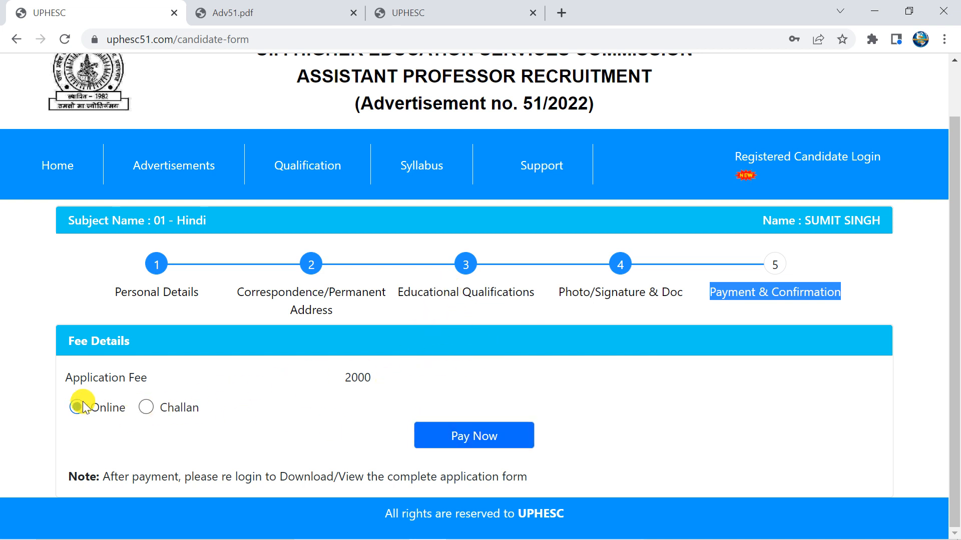
click(495, 436)
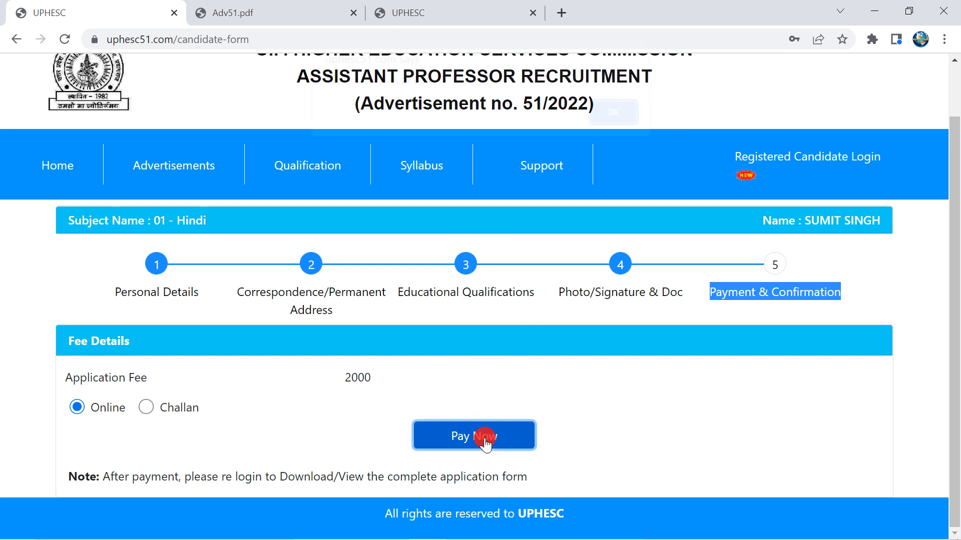
click(615, 125)
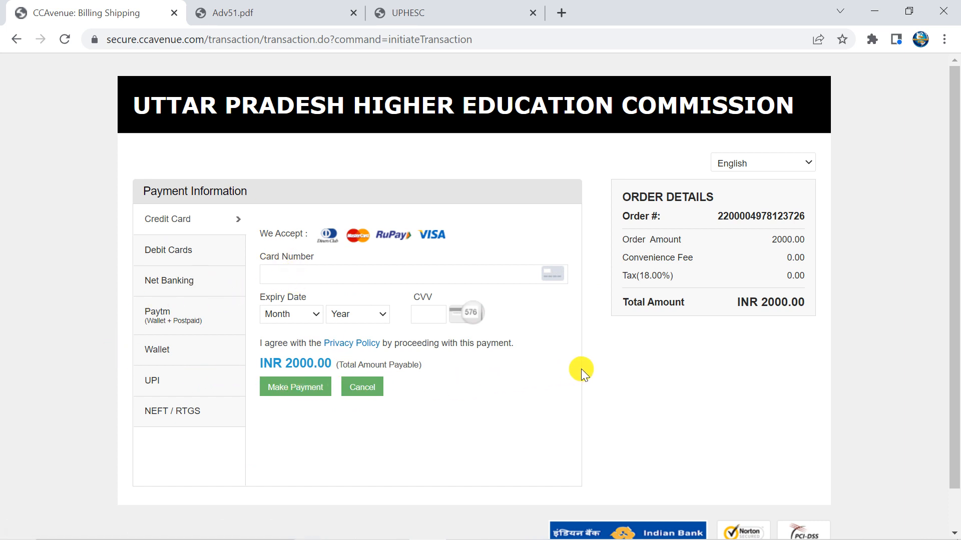
Switch to the Adv51.pdf tab and scroll back to page 5, sections 5.5–5.10
click(230, 12)
scroll(482, 196, up, 10)
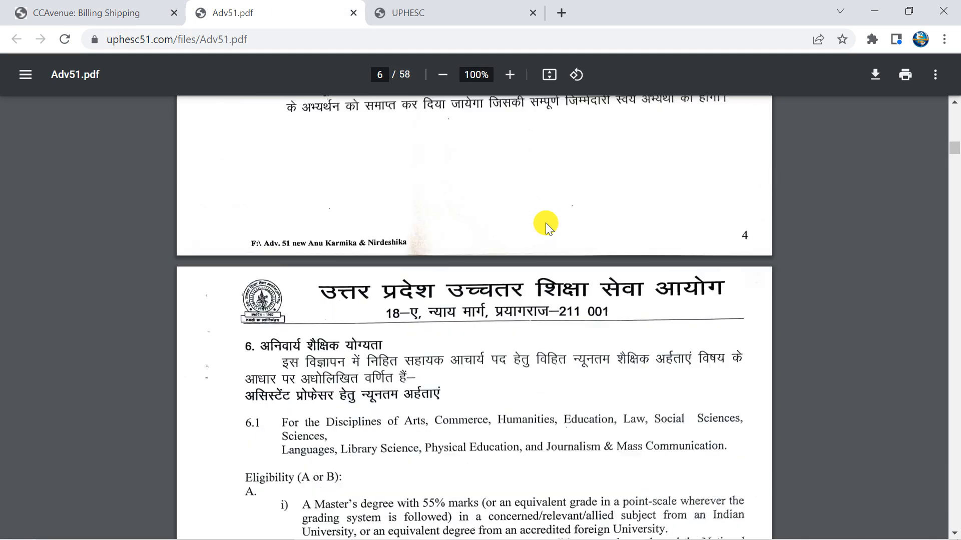
scroll(557, 228, up, 5)
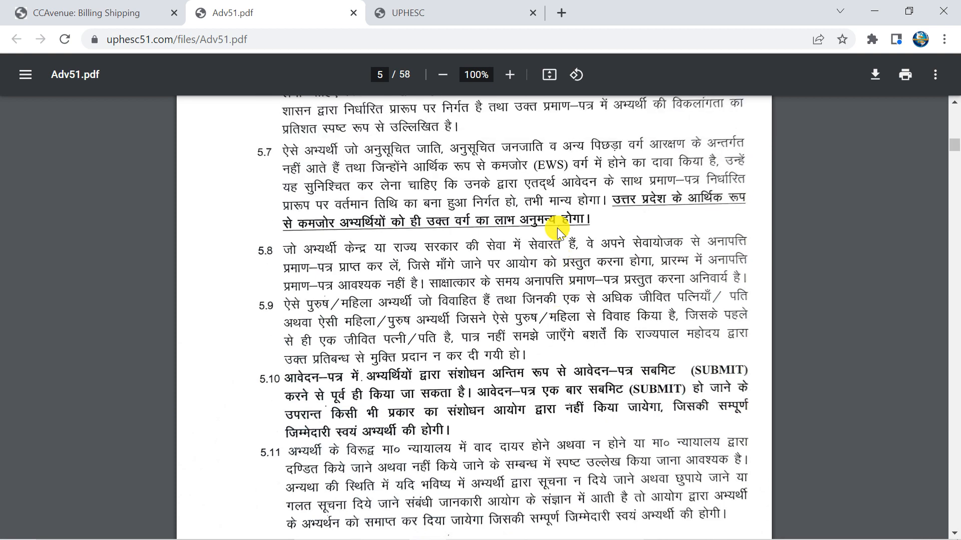
scroll(557, 227, up, 2)
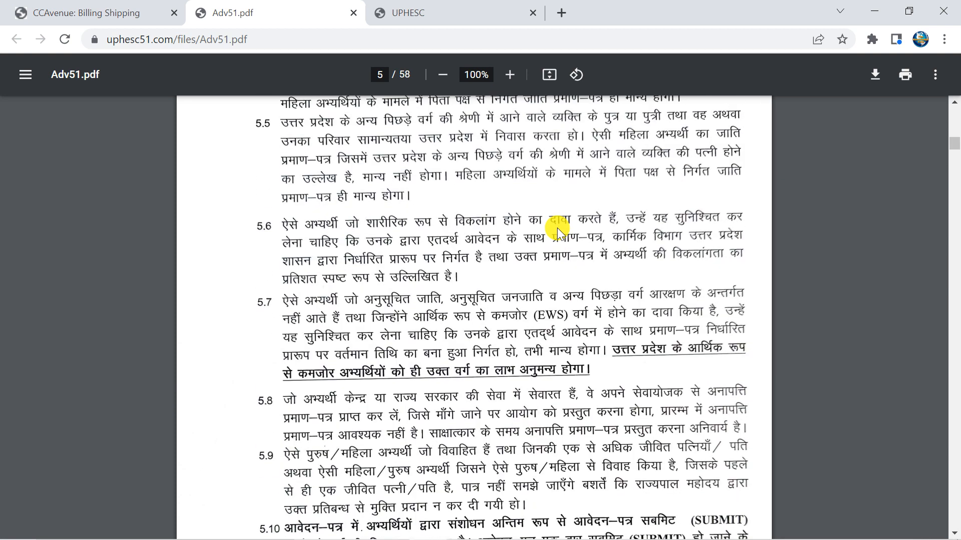